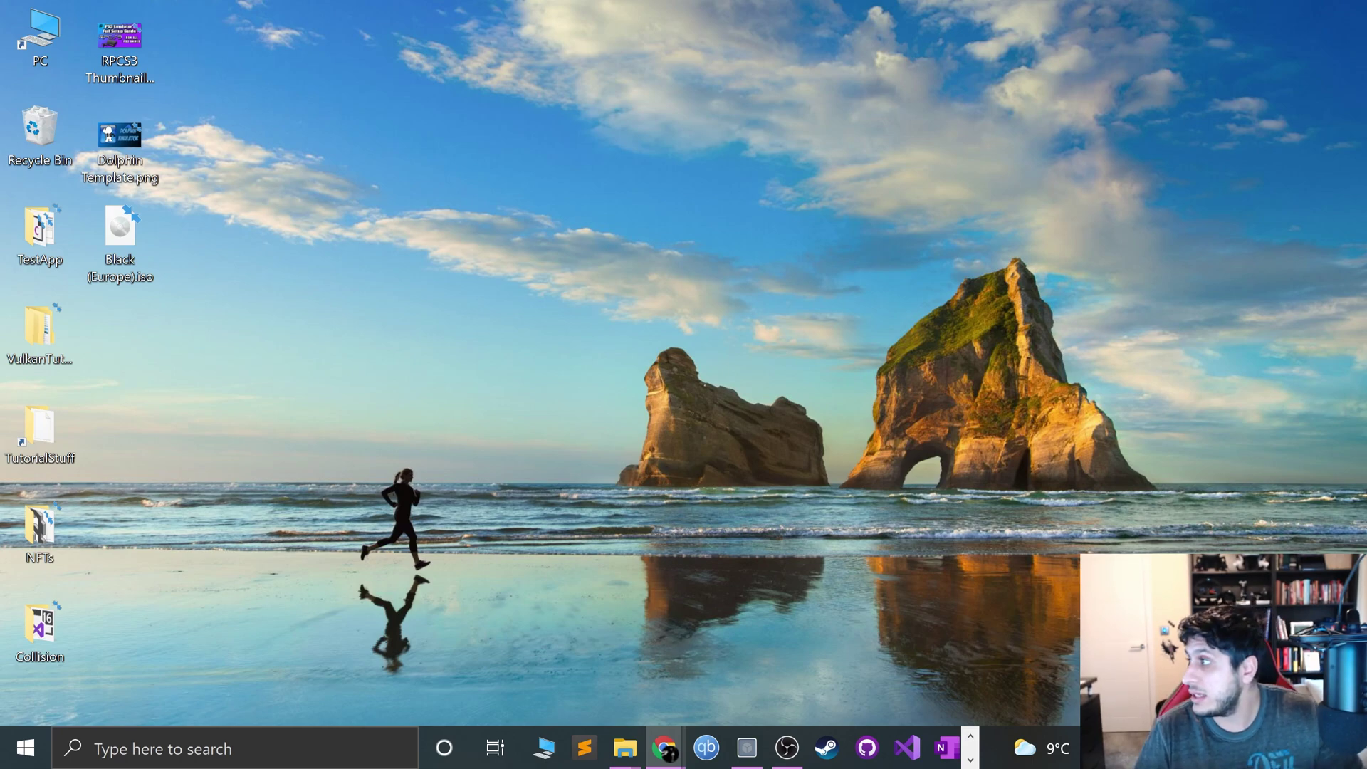
Step: Switch to Chrome, search Google for "xbox 360 wired" in a new tab and browse the image results
key("alt+Tab")
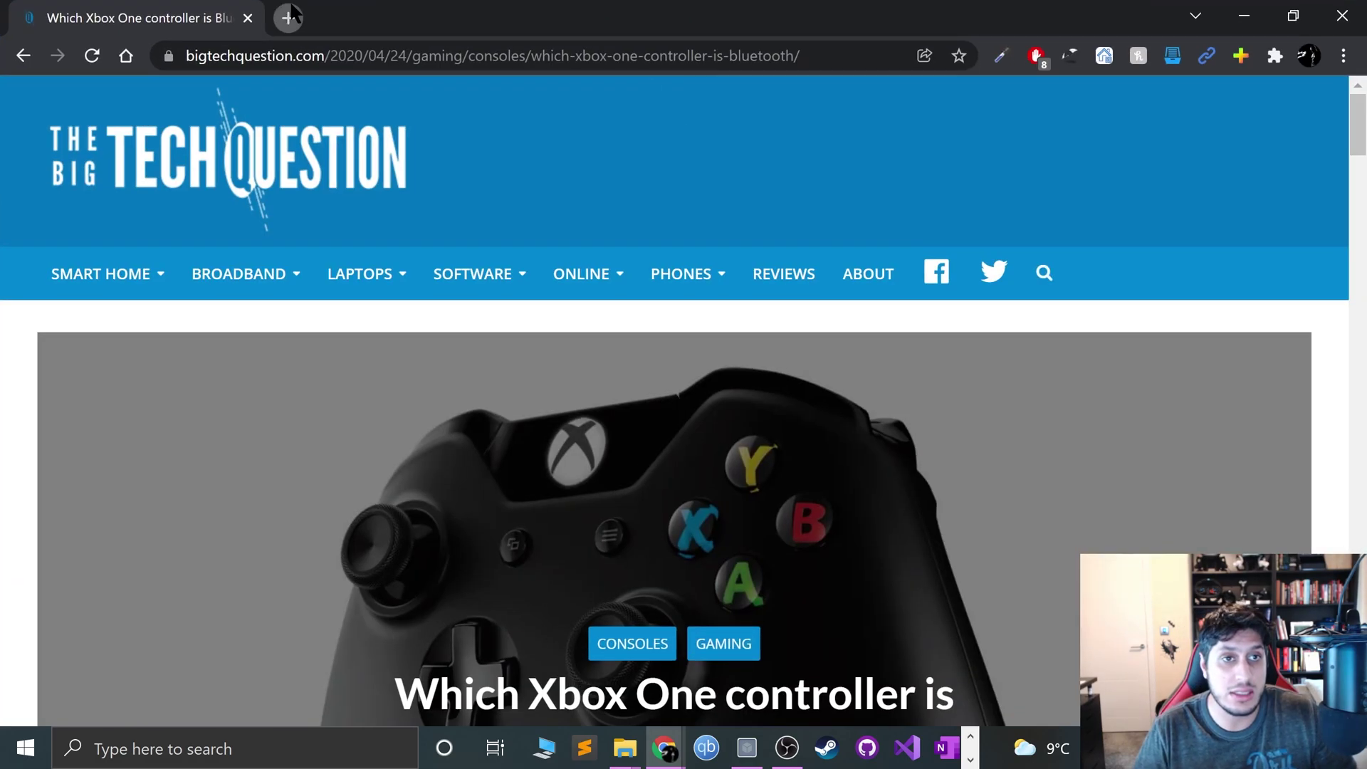
left_click(288, 17)
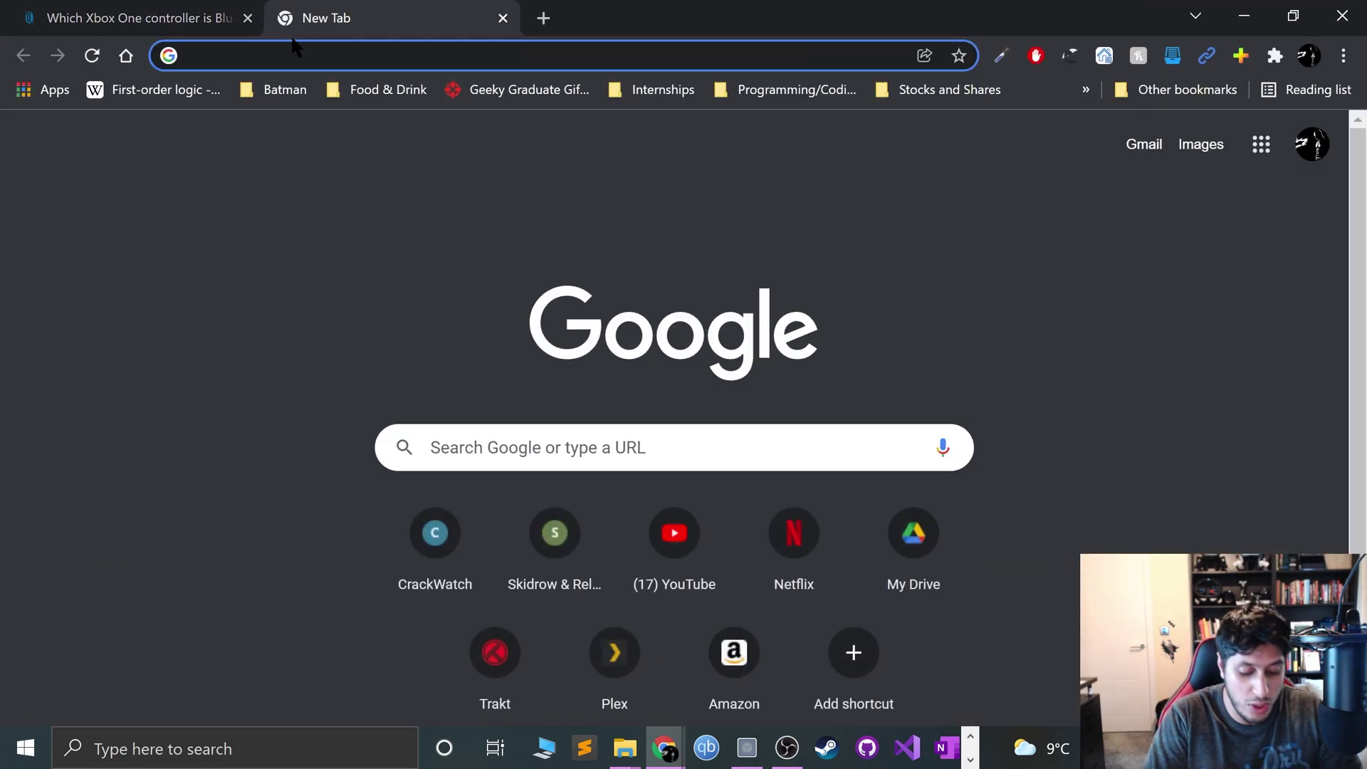
type("xbox 360 wir")
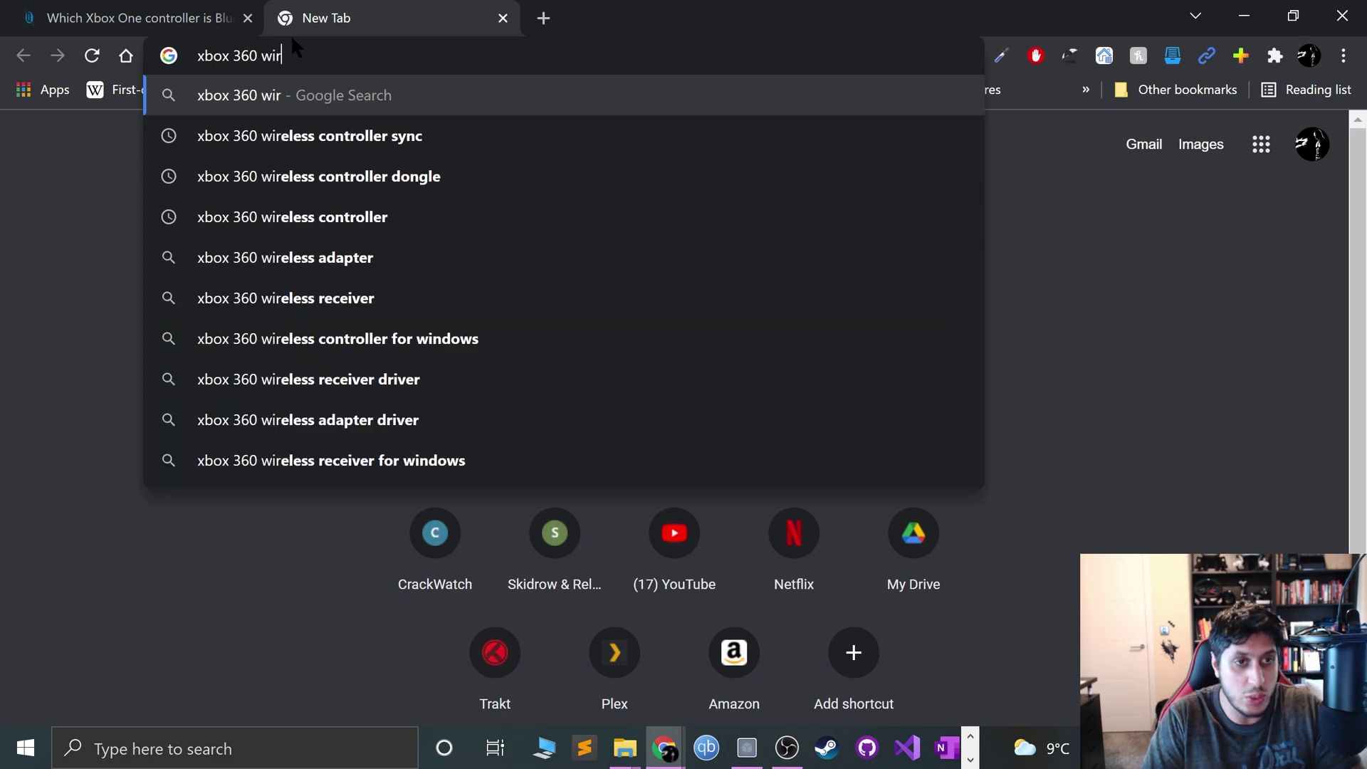
type("ed")
key("Return")
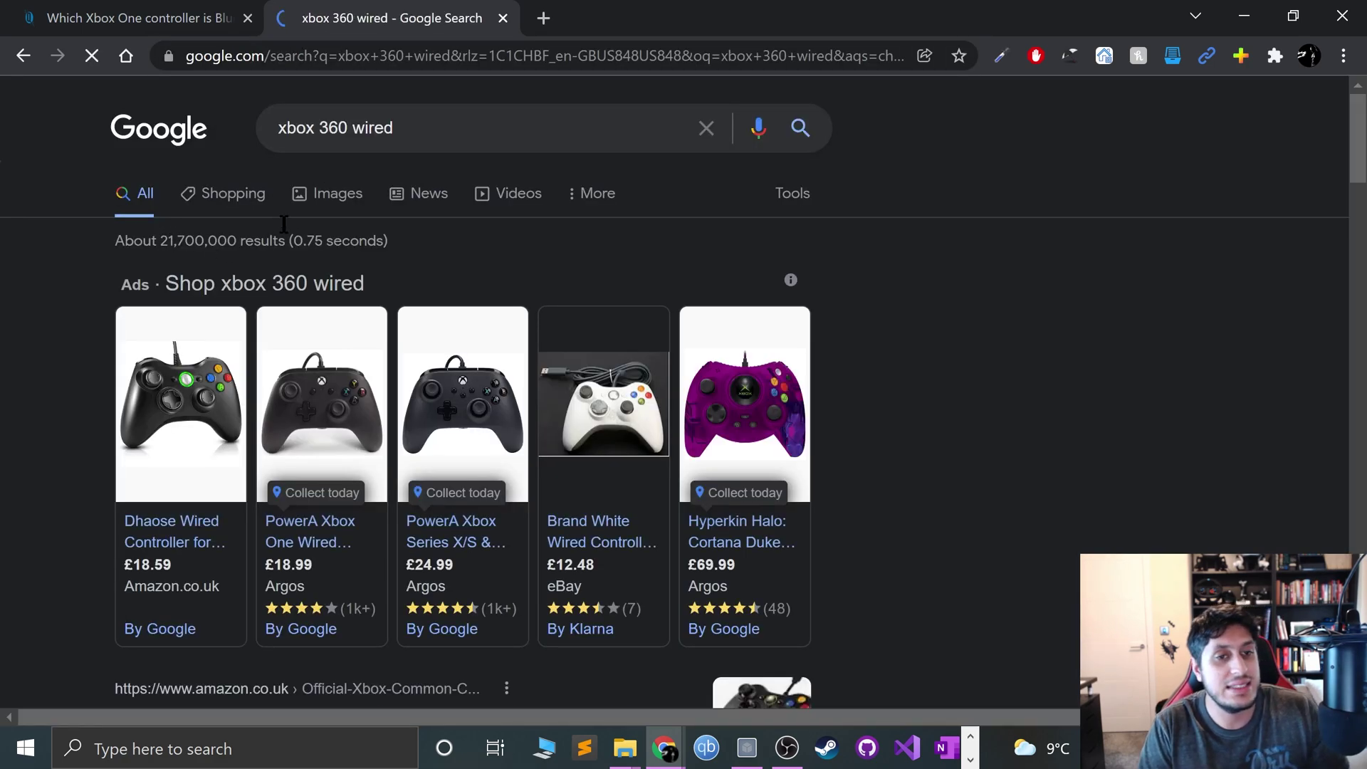
left_click(312, 213)
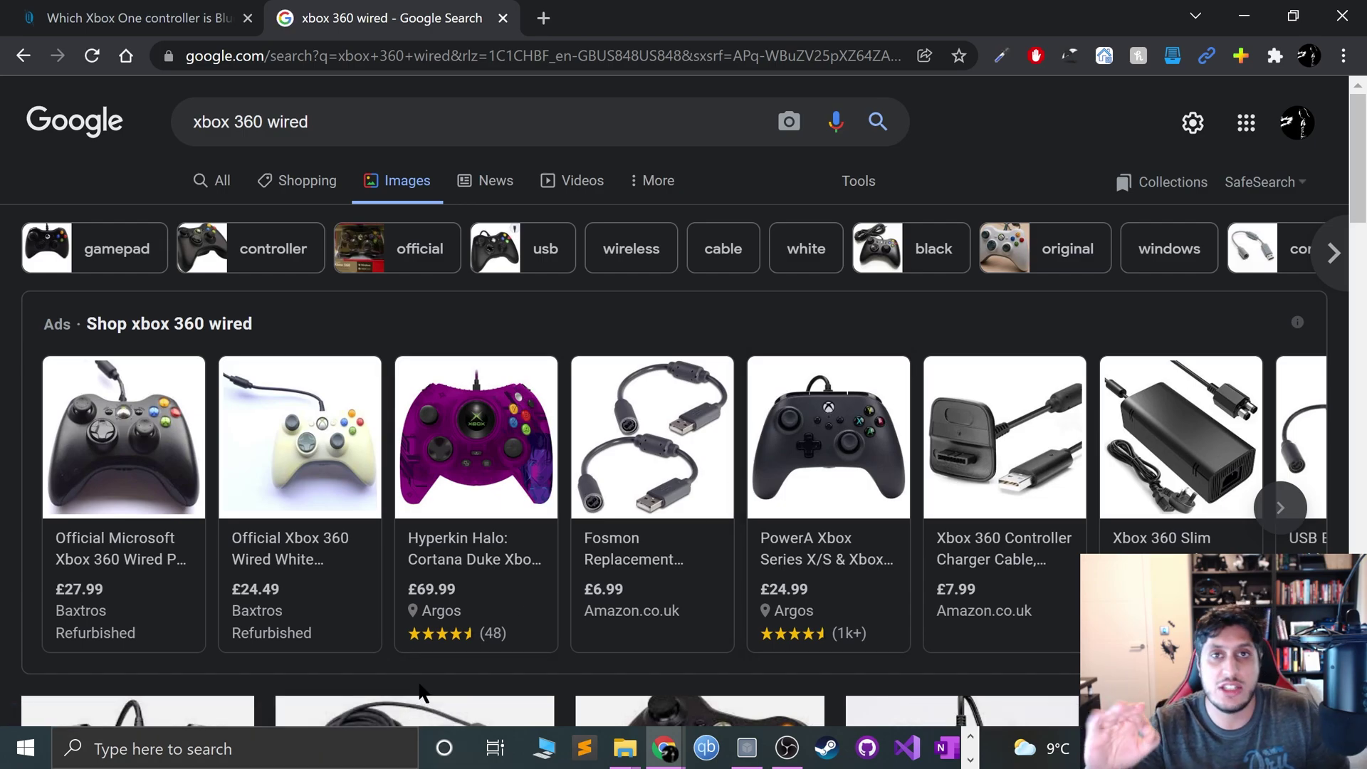
scroll(512, 656, "down", 5)
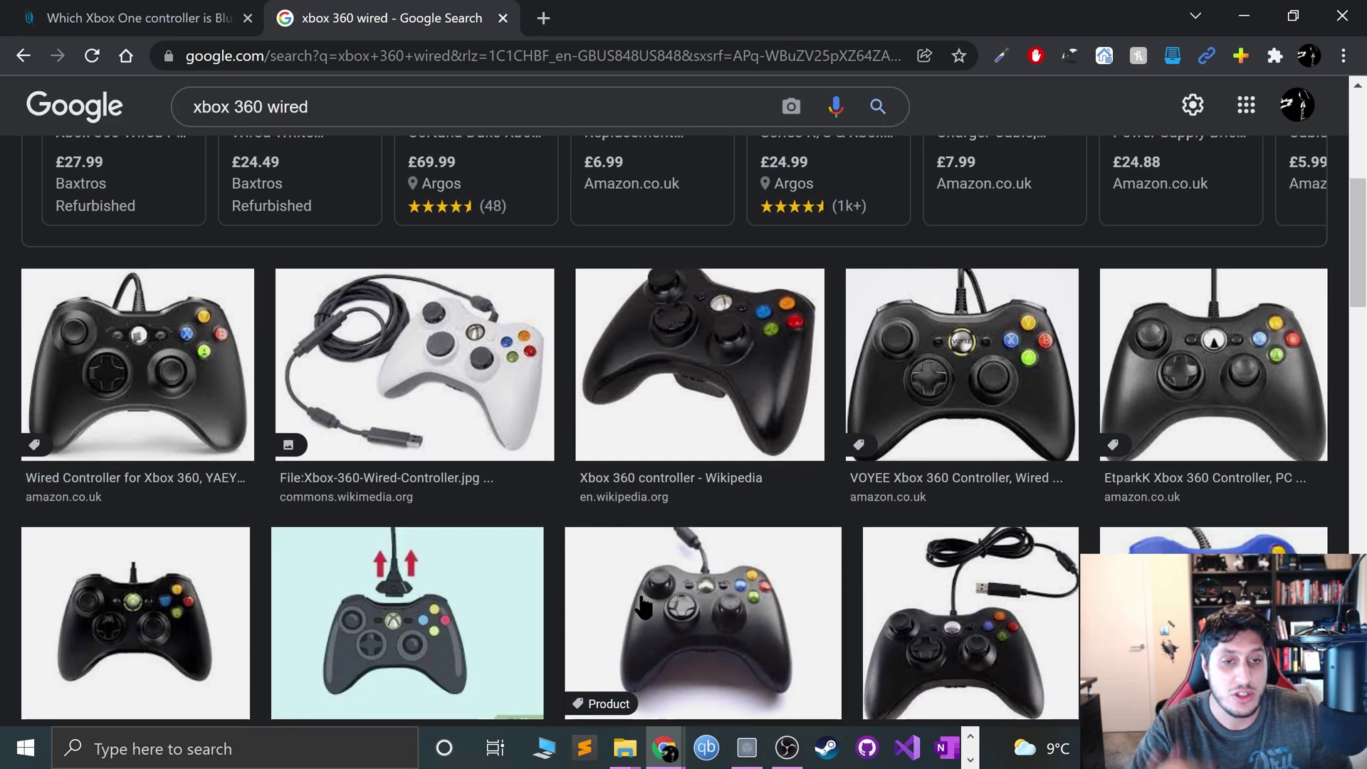
scroll(643, 606, "up", 5)
Step: Change the image search to "xbox 360 wireless" and look at the controllers found
left_click_drag(275, 122, 477, 245)
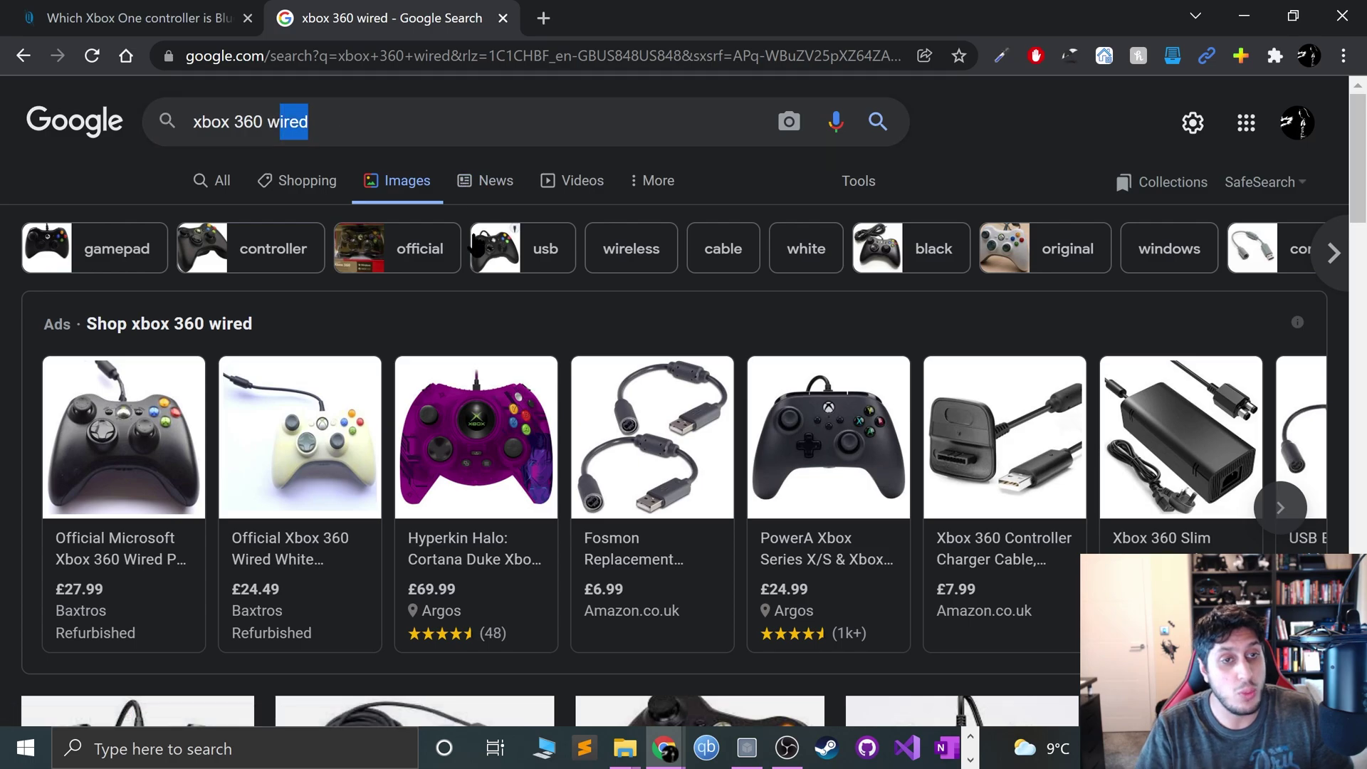
type("ireless")
key("Return")
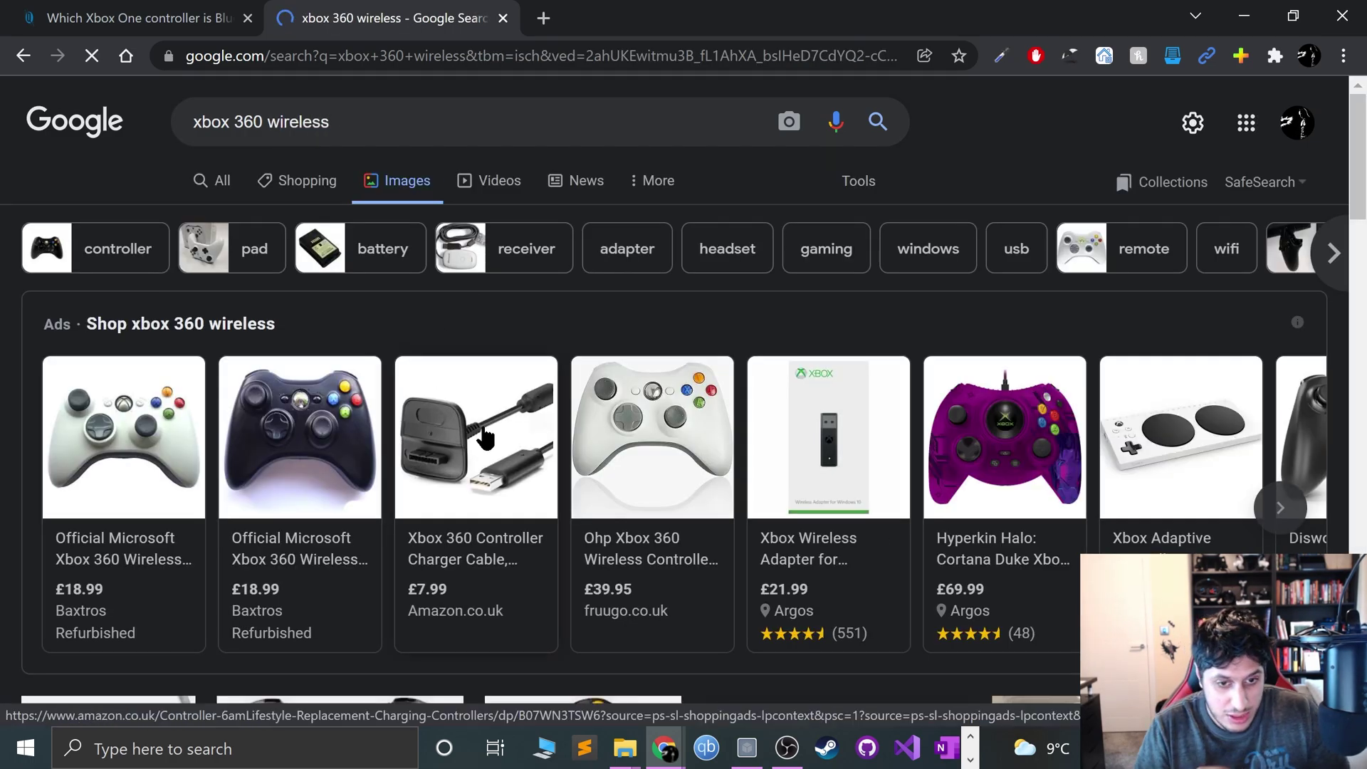
mouse_move(485, 437)
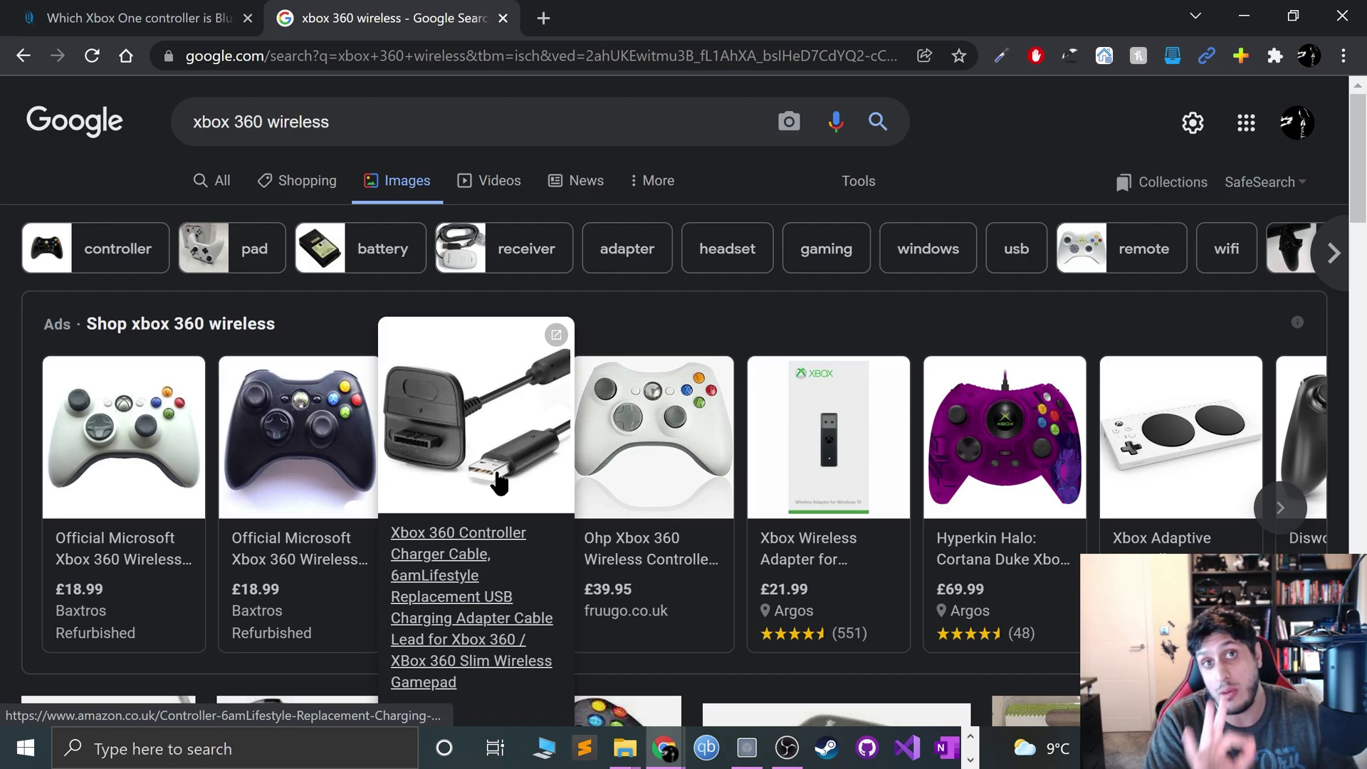
Step: Search images for "xbox 360 wireless dongle" and look through the pictures of wireless receivers
left_click(317, 118)
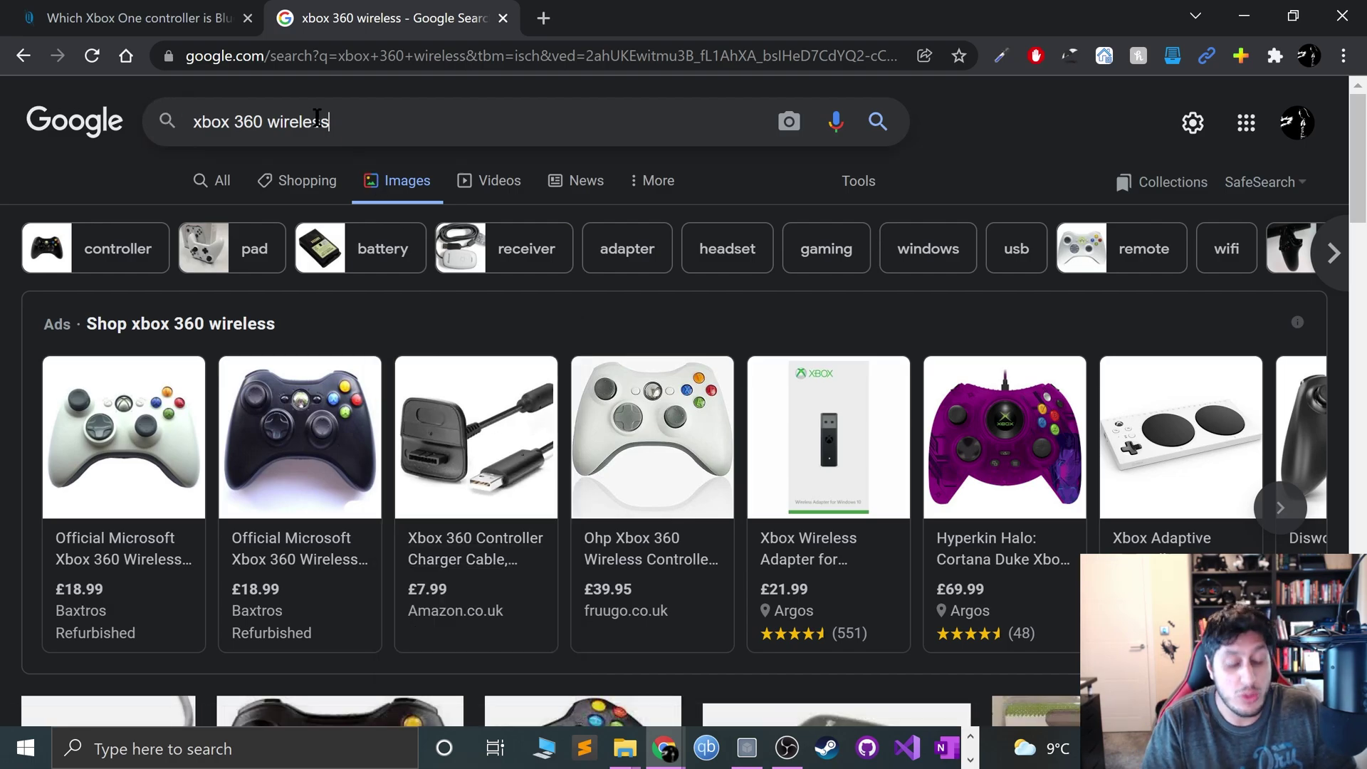
type("dongle")
key("Return")
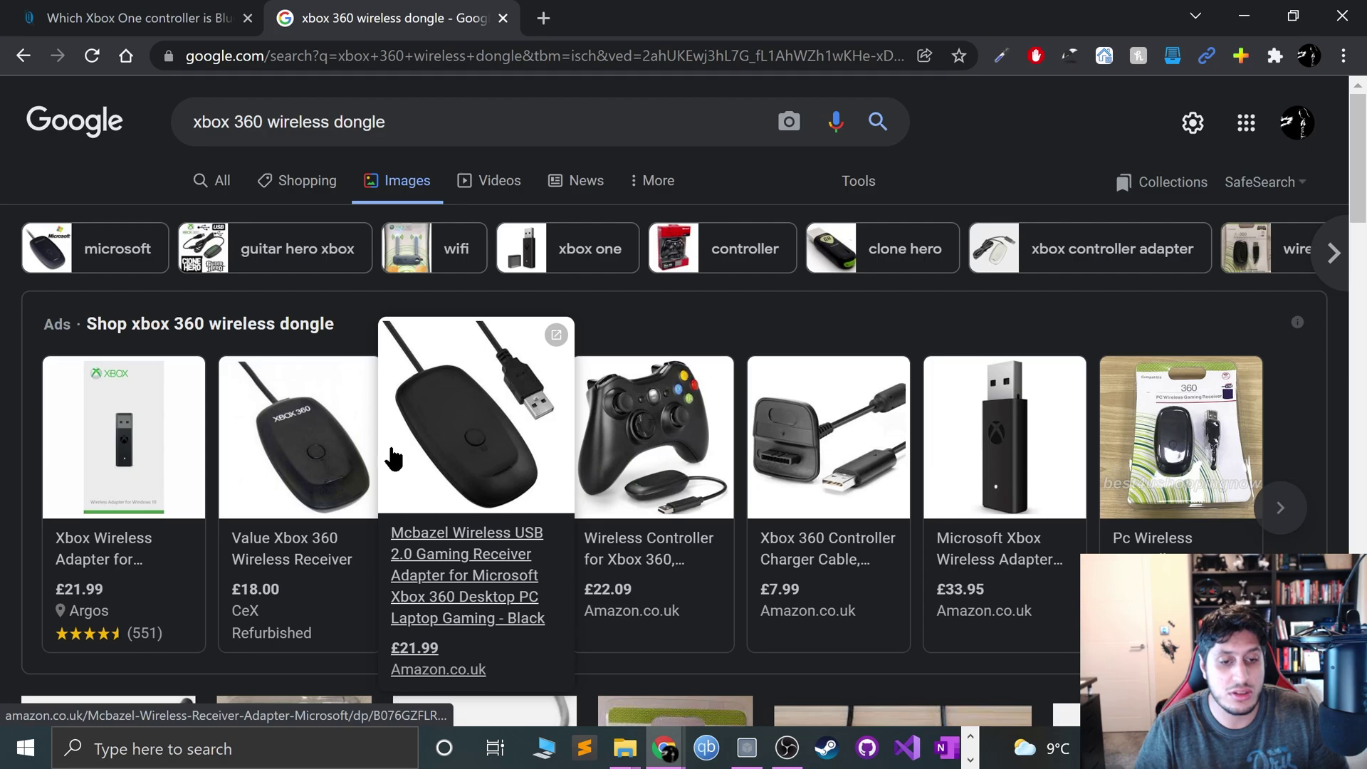
scroll(413, 434, "down", 5)
scroll(453, 414, "down", 1)
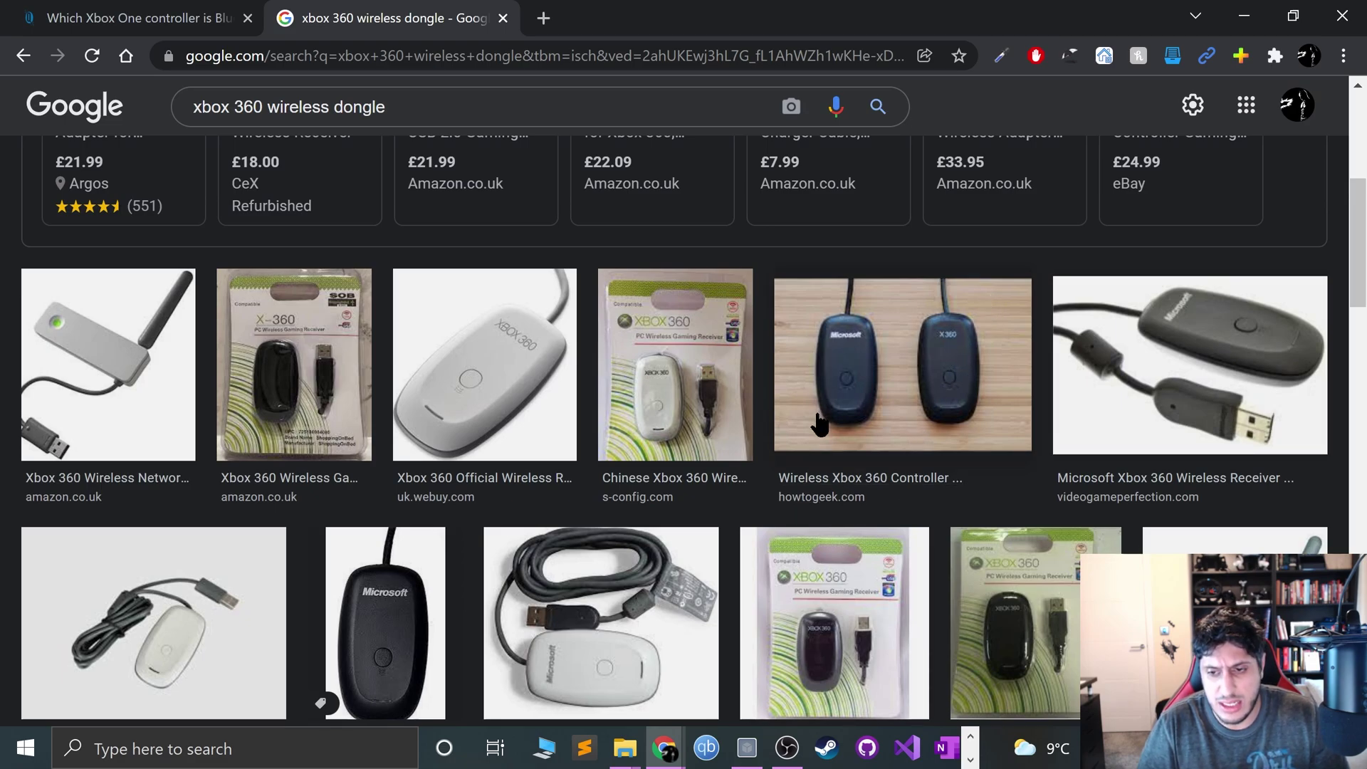
scroll(914, 403, "down", 1)
scroll(913, 402, "down", 2)
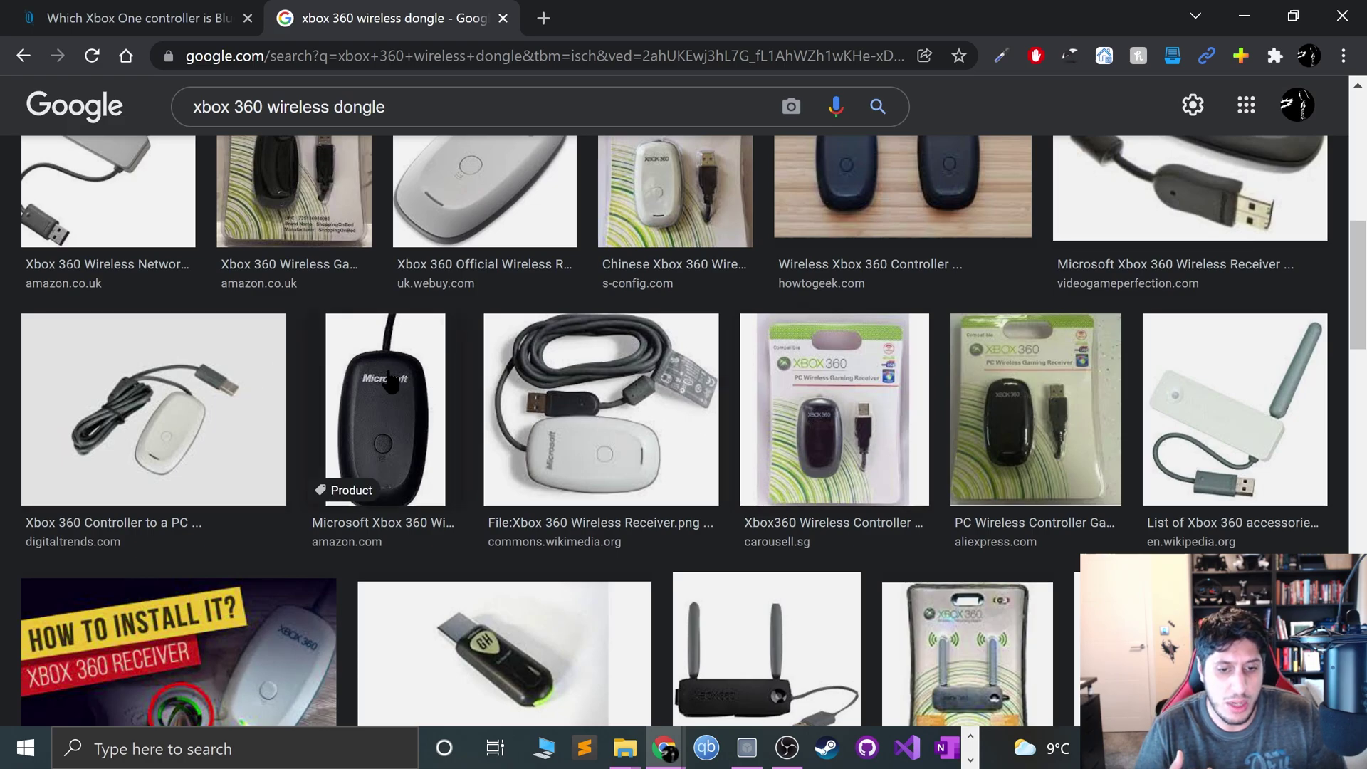
scroll(498, 422, "down", 3)
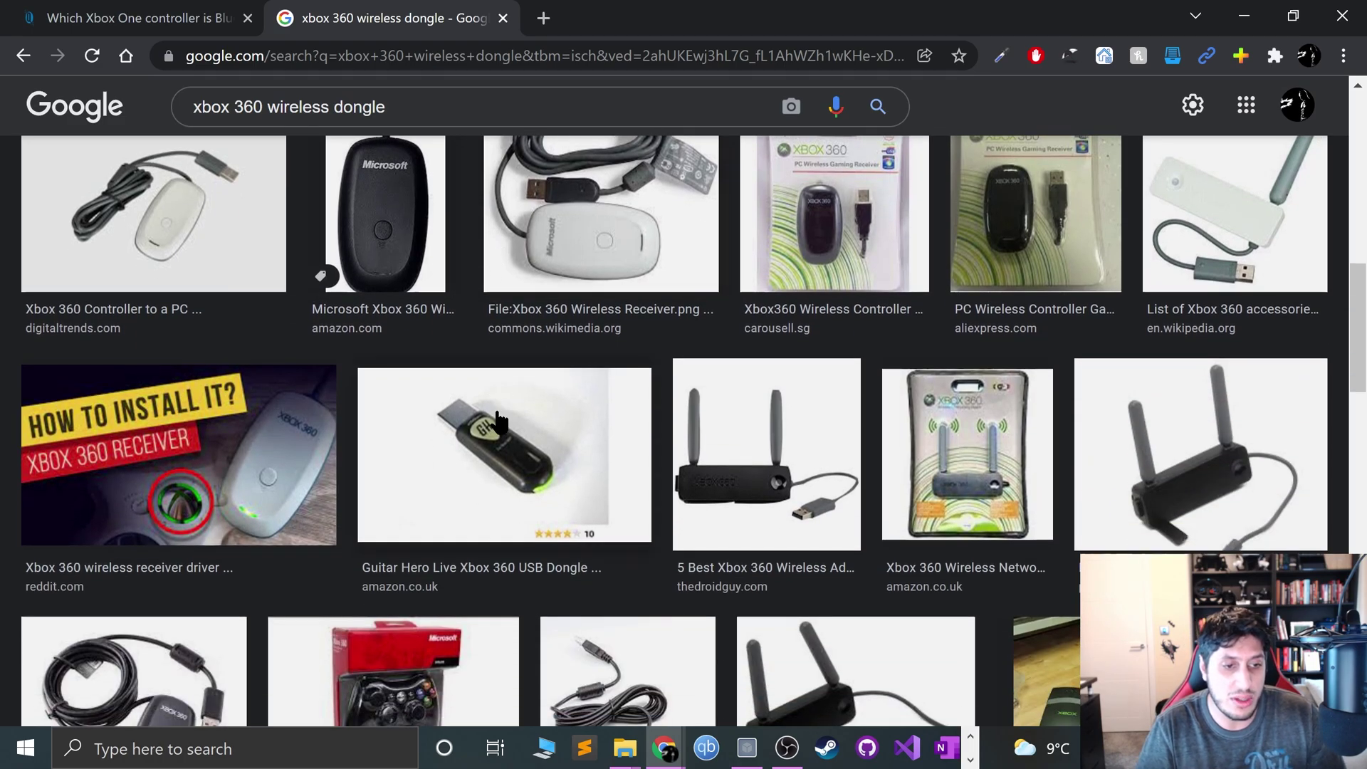
scroll(498, 416, "up", 5)
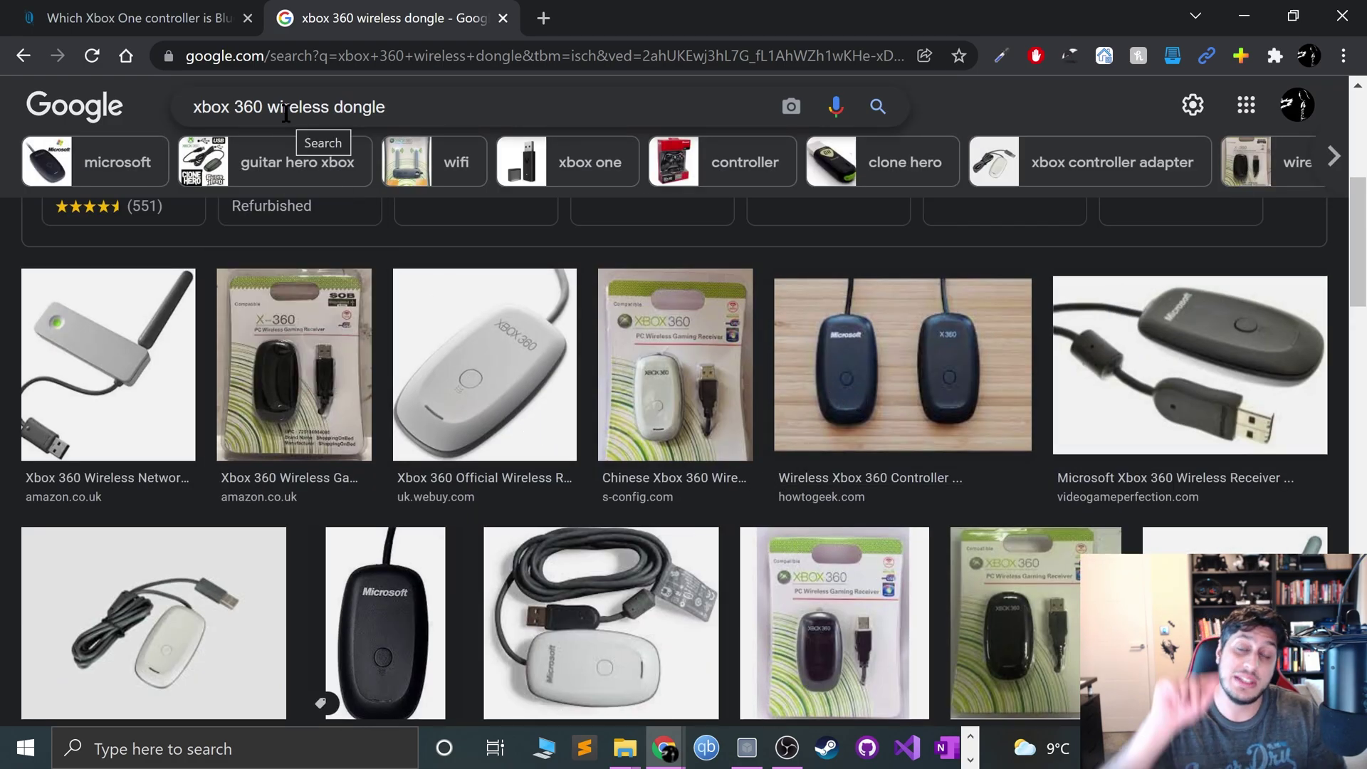
Step: Change the image search to "xbox 360 wireless sync" to see how the controller is synced
double_click(426, 113)
type("sync")
key("Return")
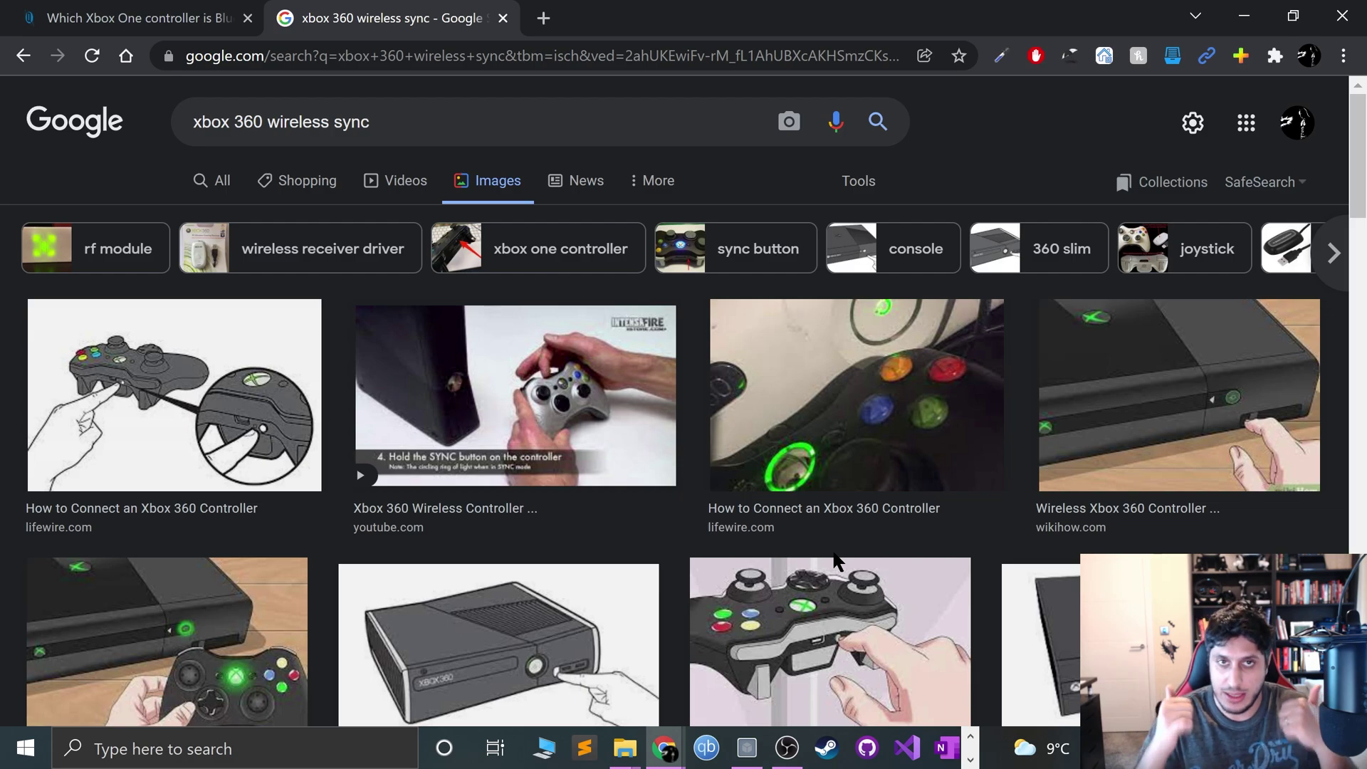
triple_click(354, 122)
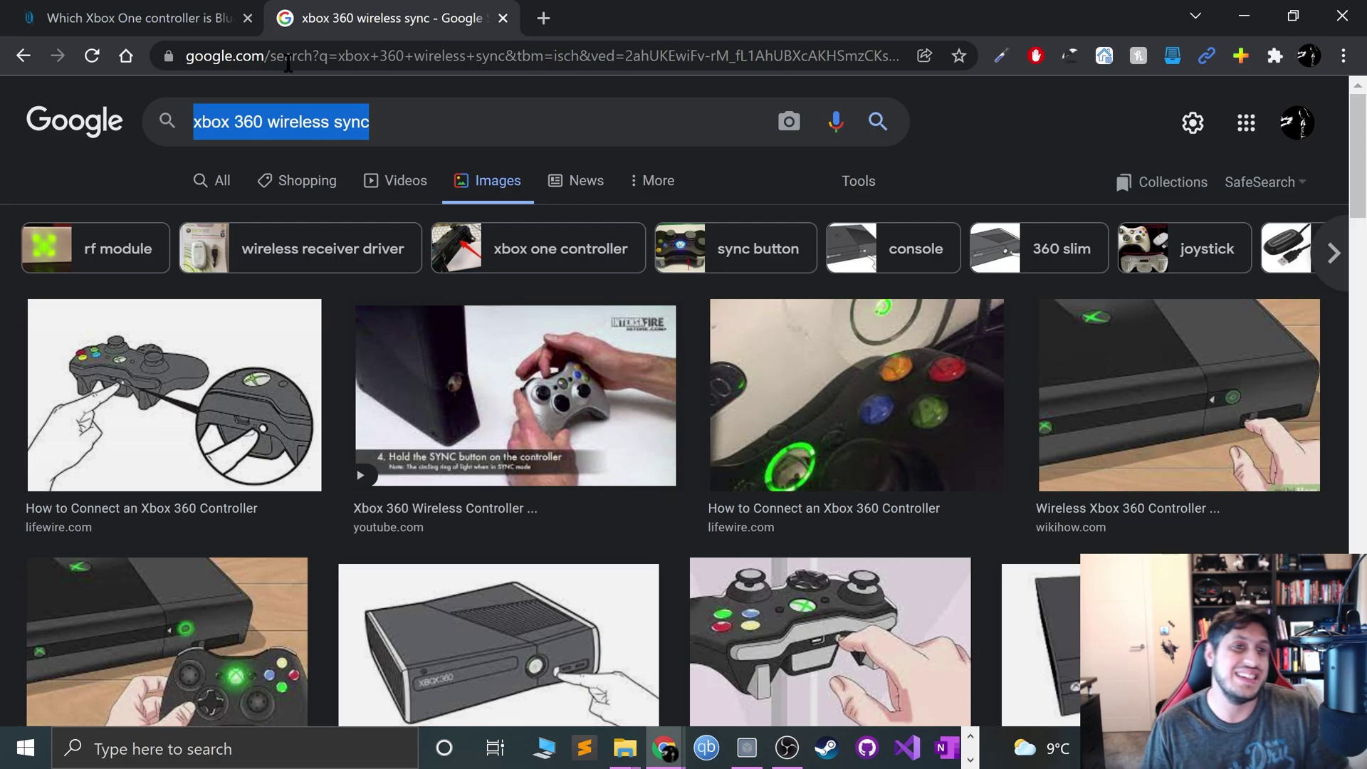
Step: Examine the Big Tech Question article's pictures on how to tell Bluetooth Xbox One controllers from non-Bluetooth ones
left_click(207, 12)
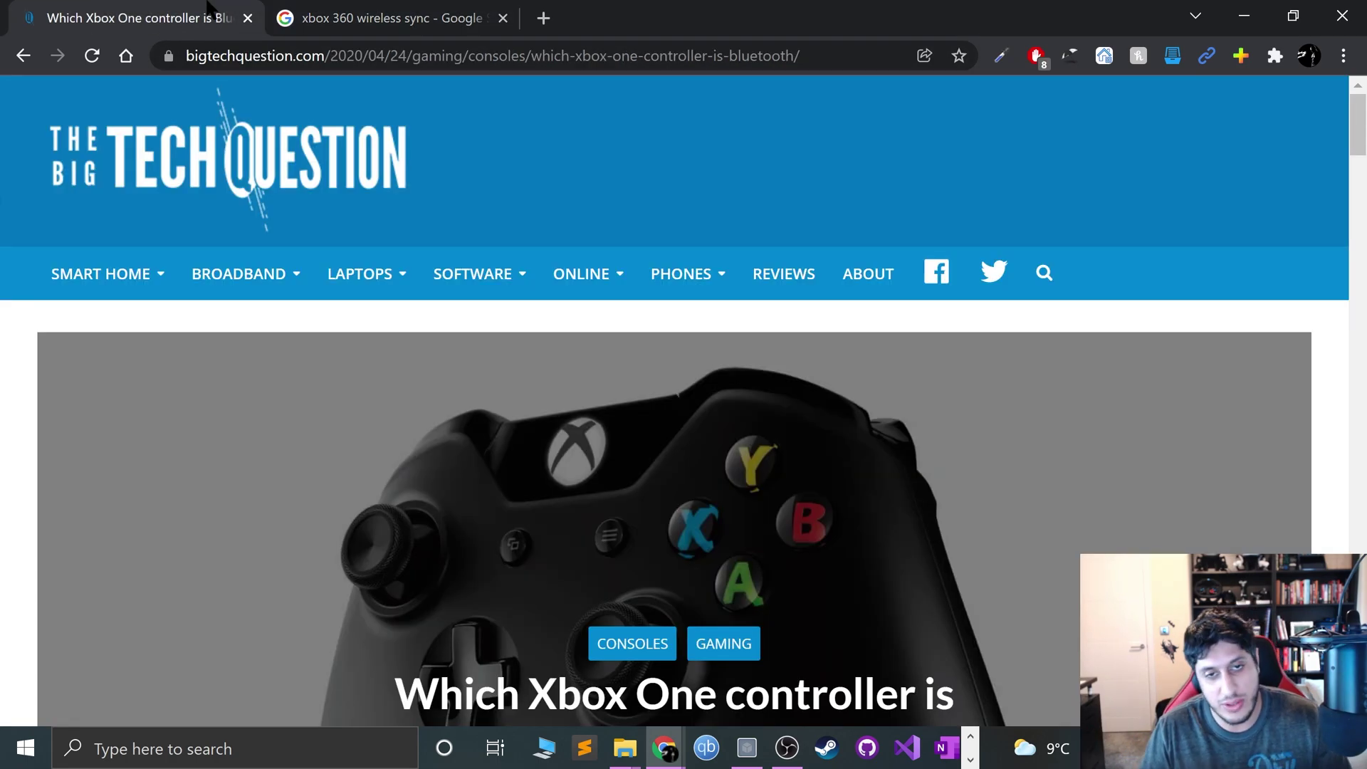
scroll(756, 538, "down", 2)
scroll(753, 536, "down", 20)
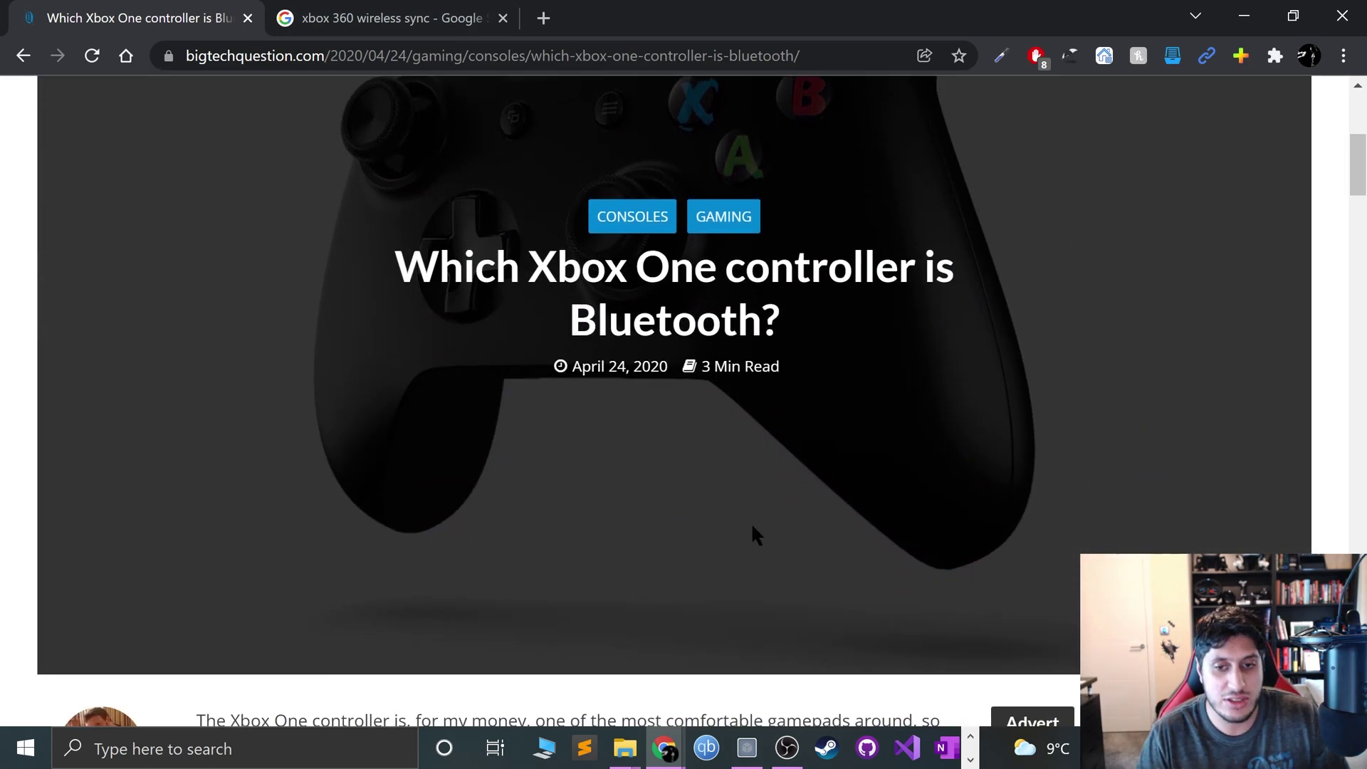
scroll(753, 529, "down", 3)
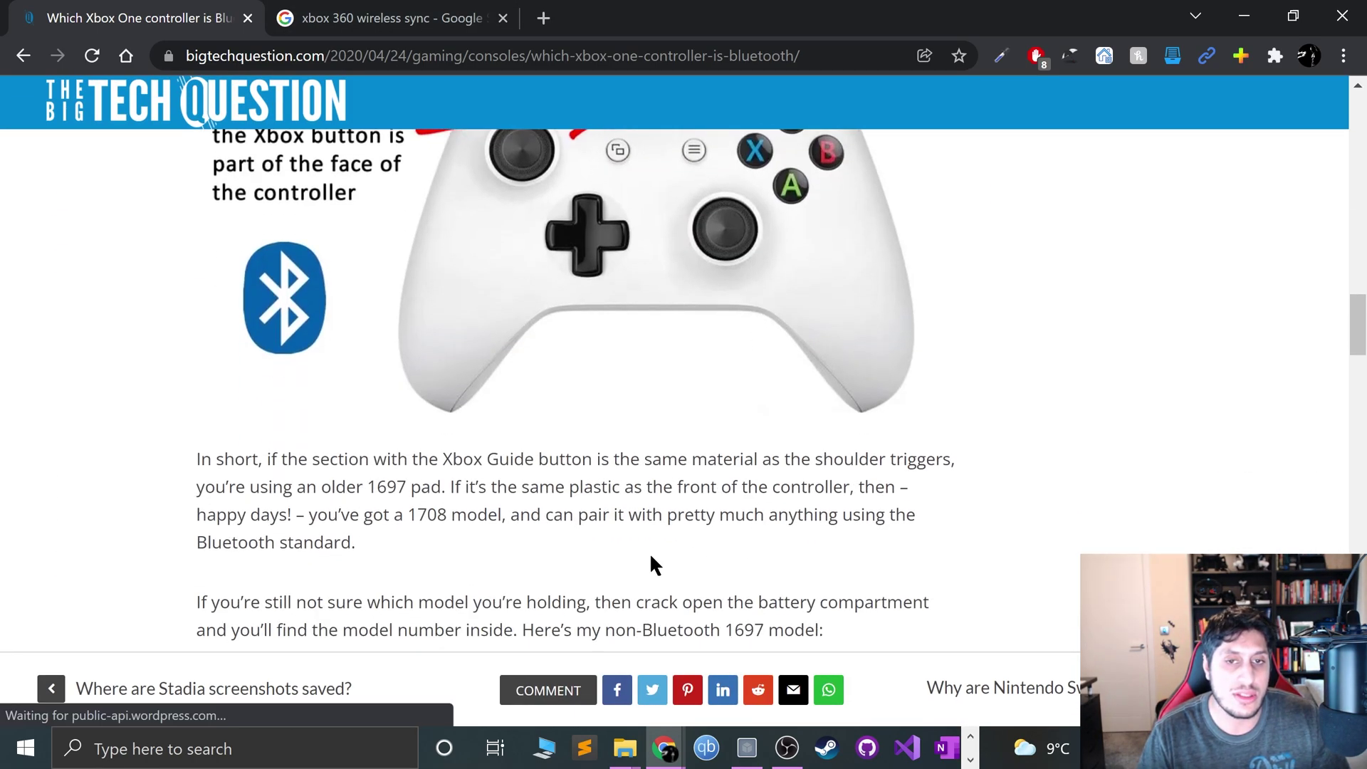
scroll(650, 564, "up", 6)
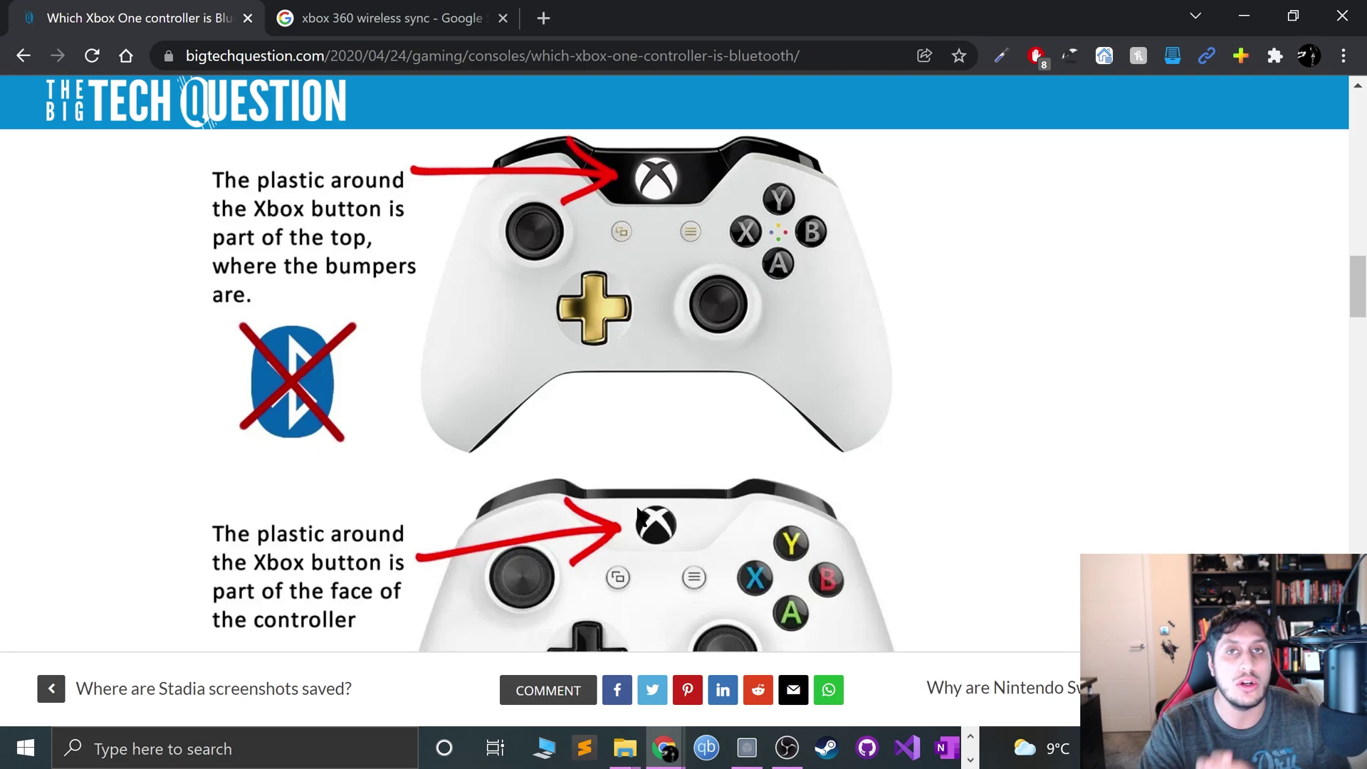
scroll(638, 511, "up", 3)
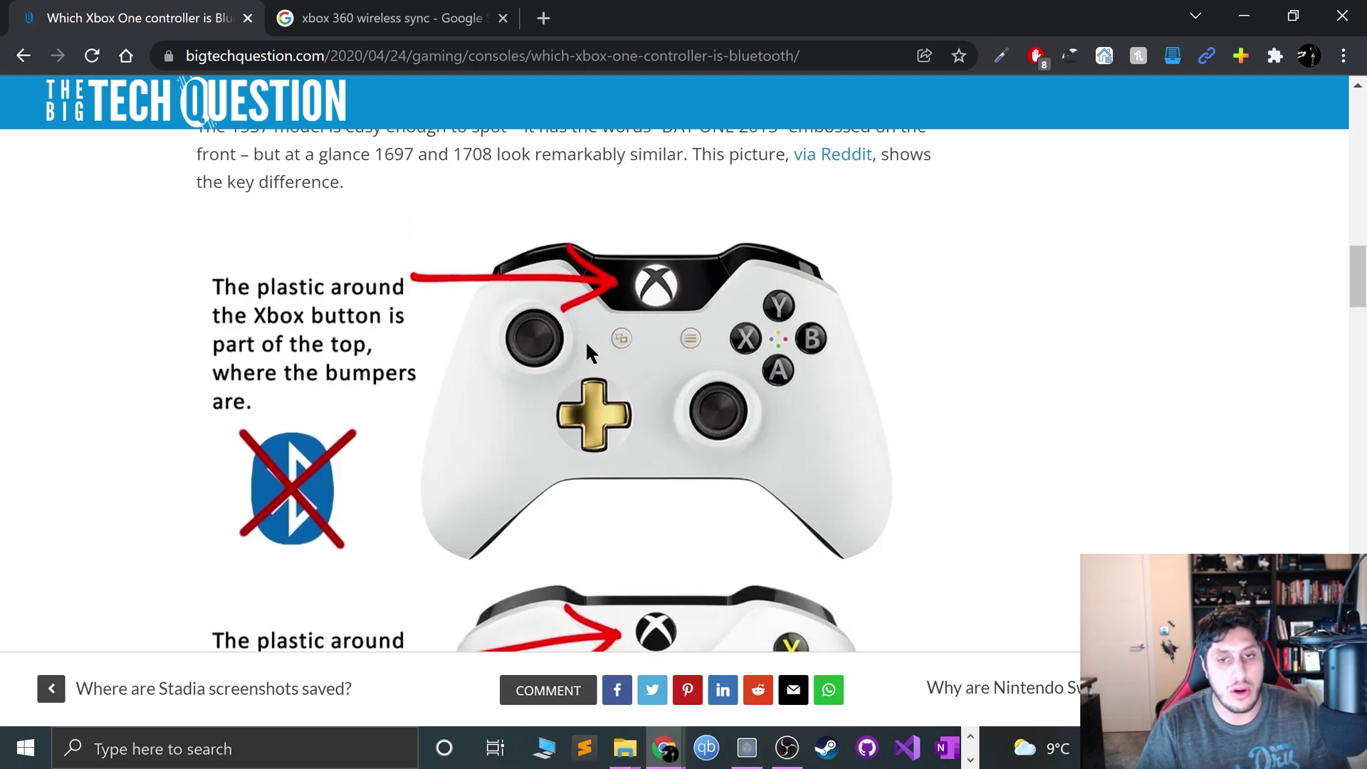
scroll(331, 427, "up", 15)
Step: Return to the Google image search, search for "xbox one dongle" and look through the wireless adapter pictures
left_click(371, 21)
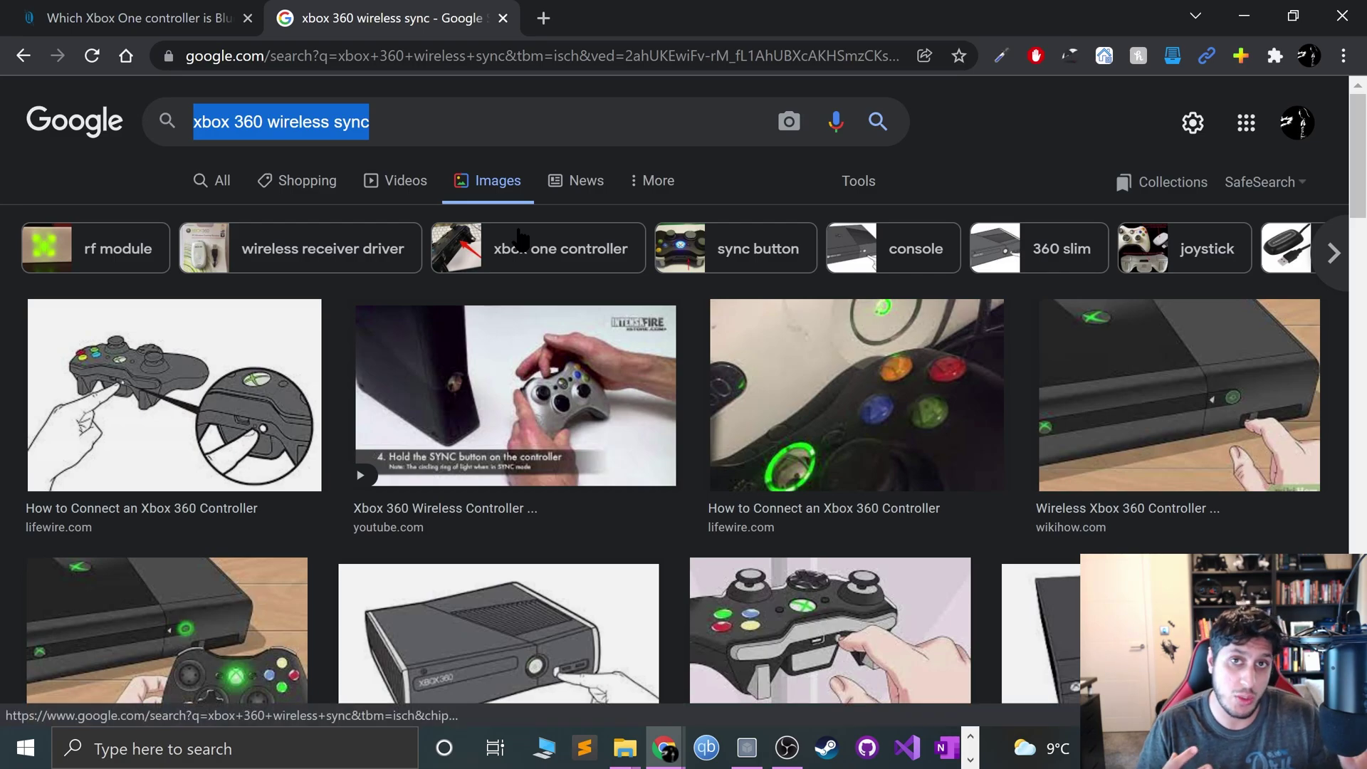
type("xbox one don")
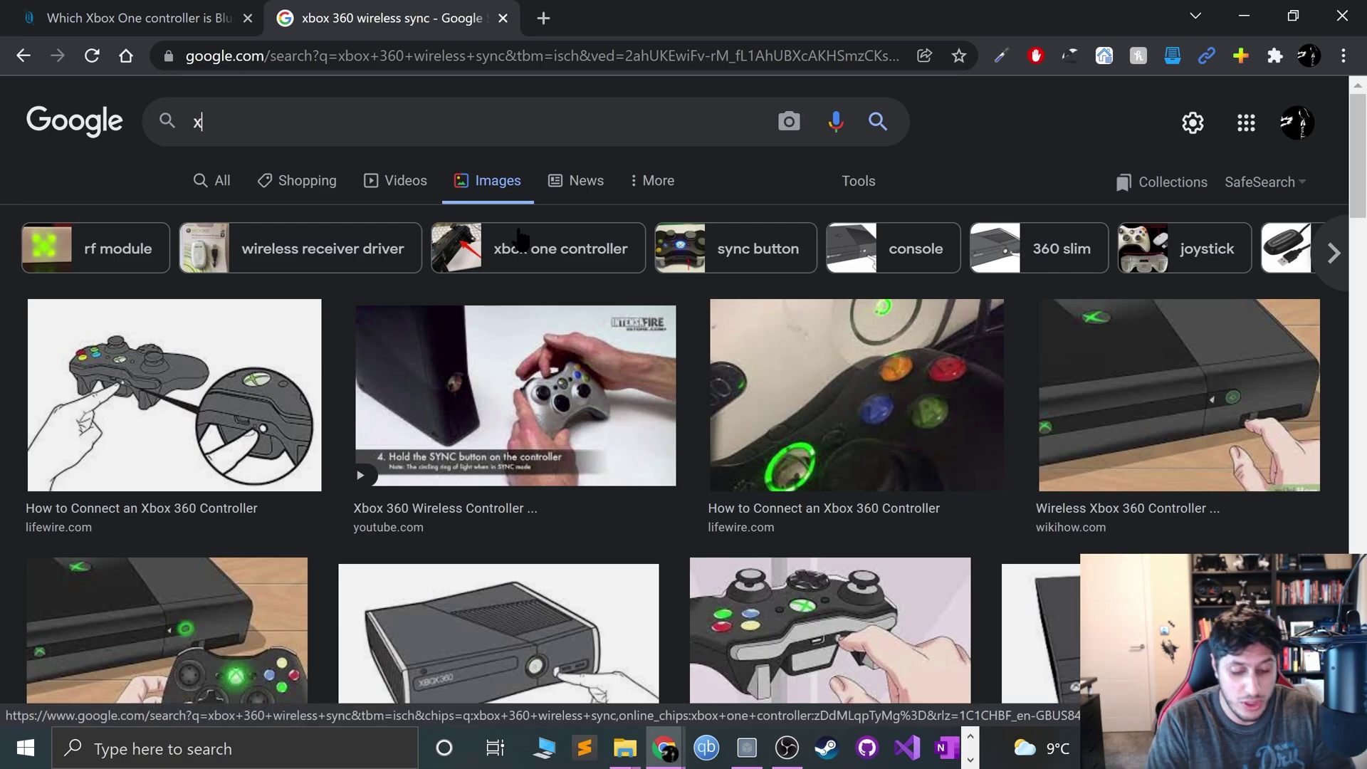
type("gle")
key("Return")
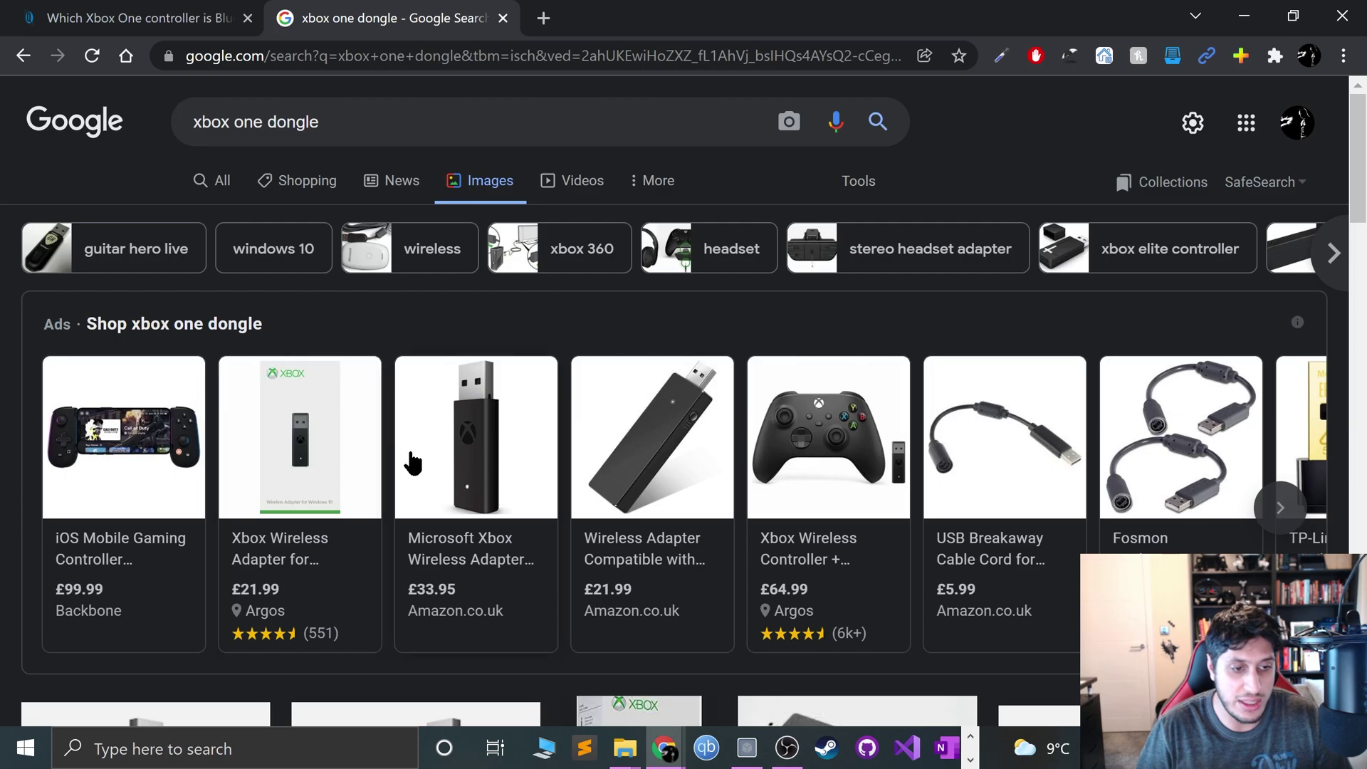
scroll(407, 455, "down", 8)
scroll(418, 460, "up", 4)
scroll(418, 458, "down", 3)
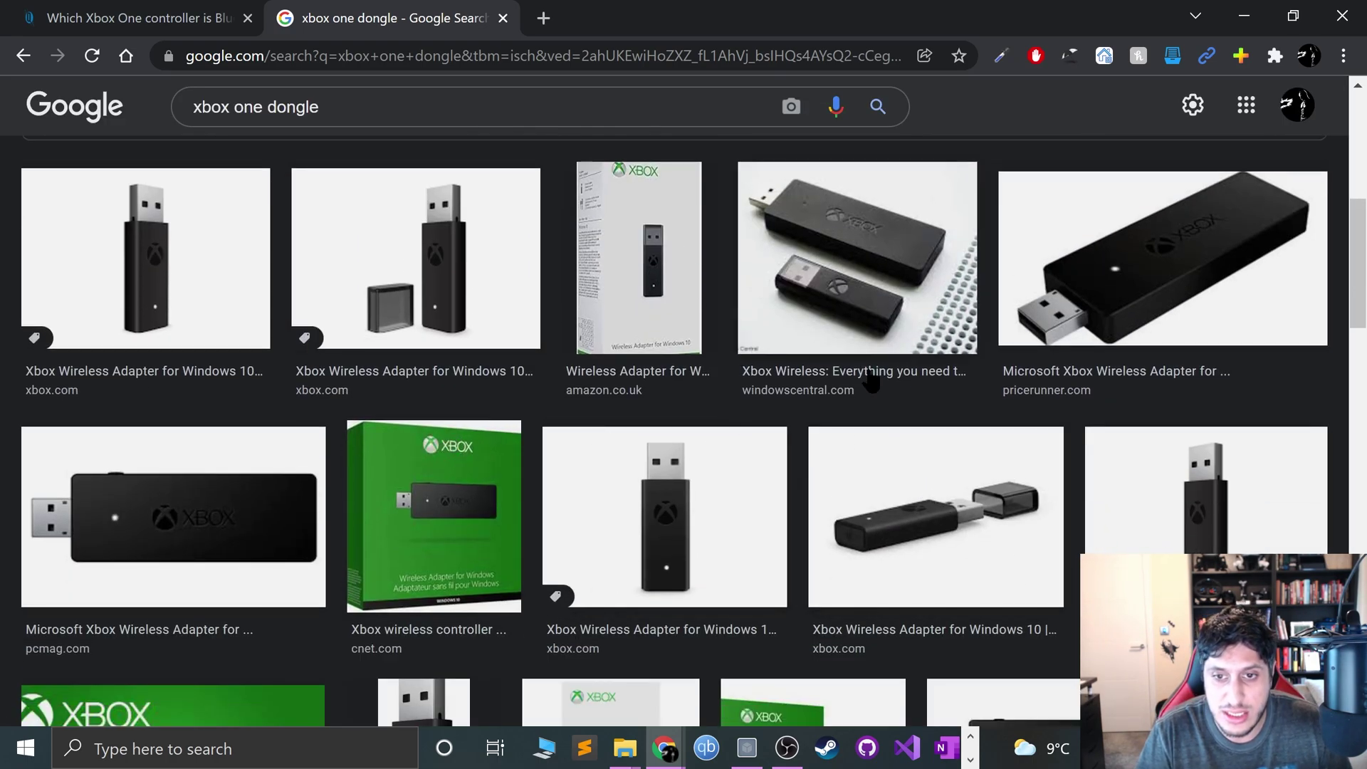
scroll(679, 405, "down", 6)
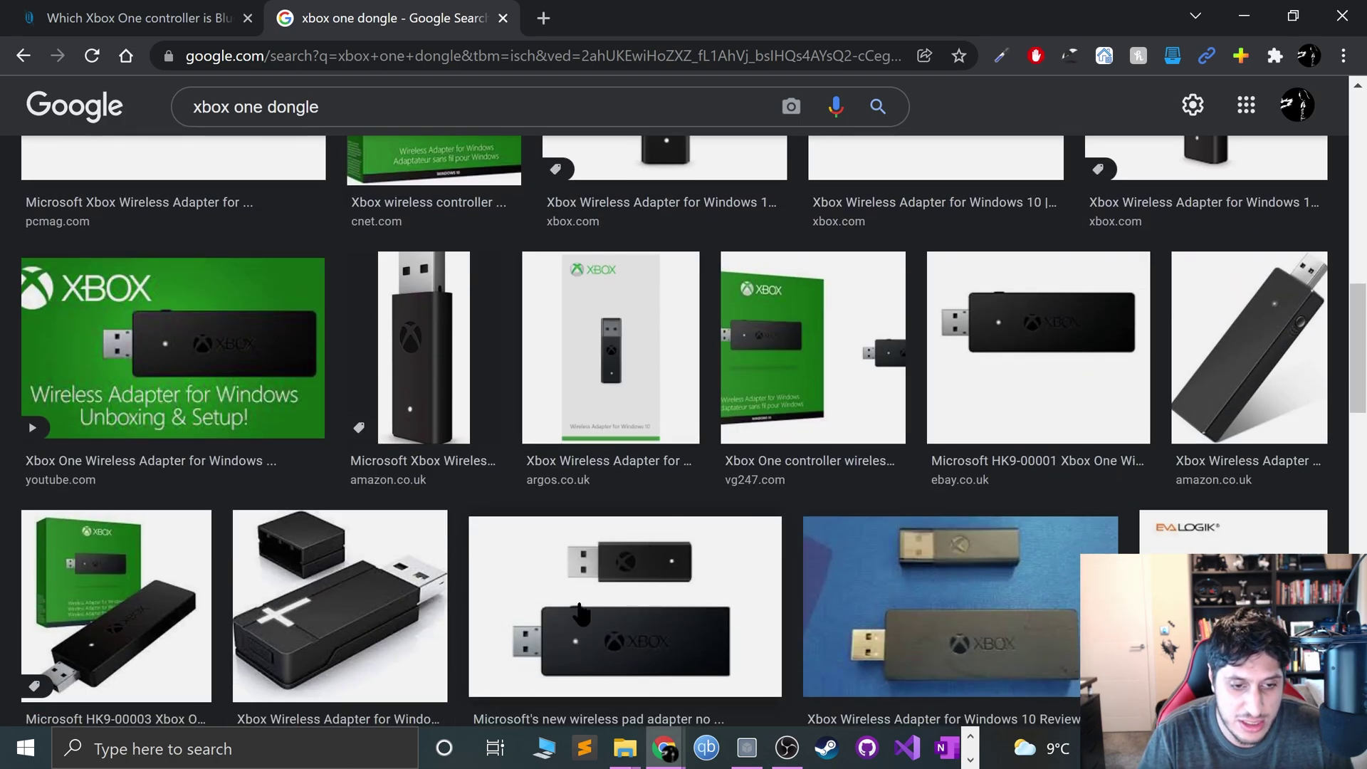
scroll(580, 612, "up", 10)
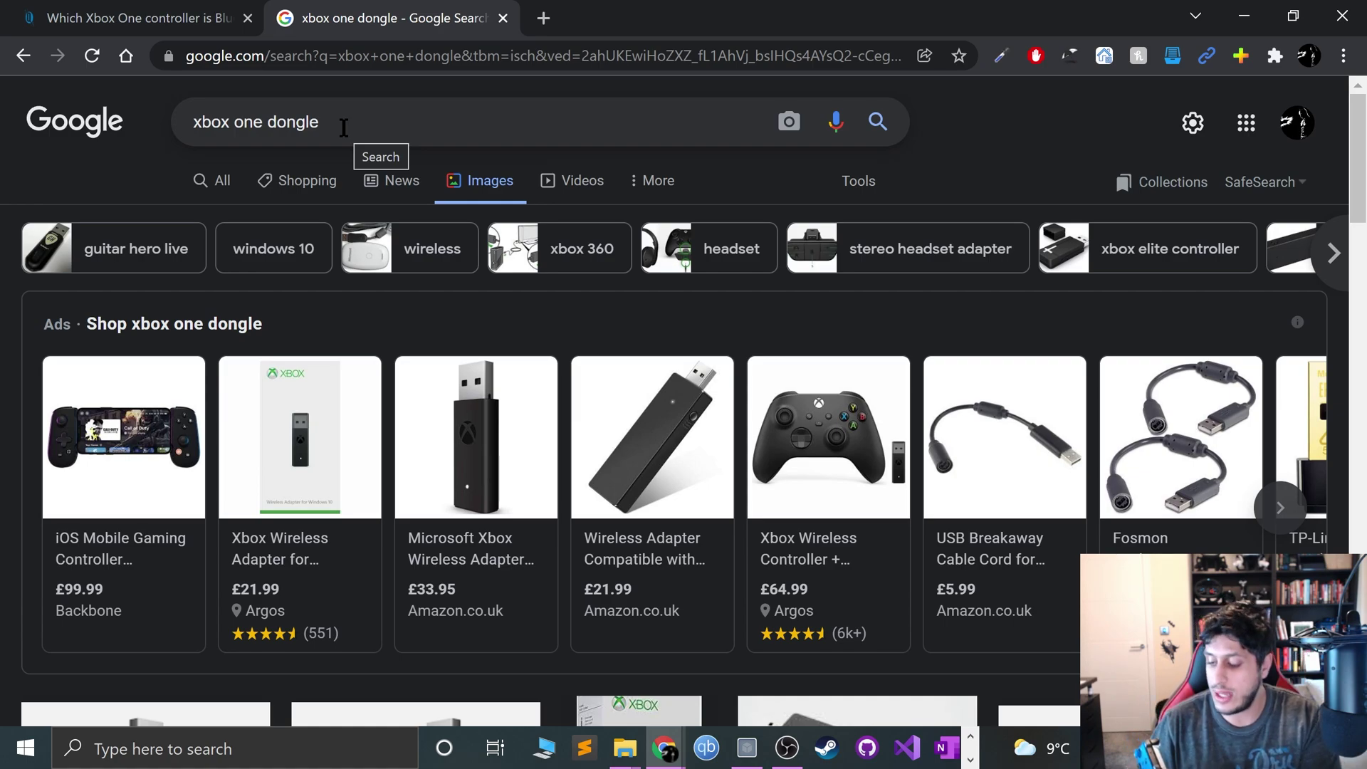
Step: Open the Windows Bluetooth & other devices settings and briefly check the Devices and Printers window
left_click(26, 748)
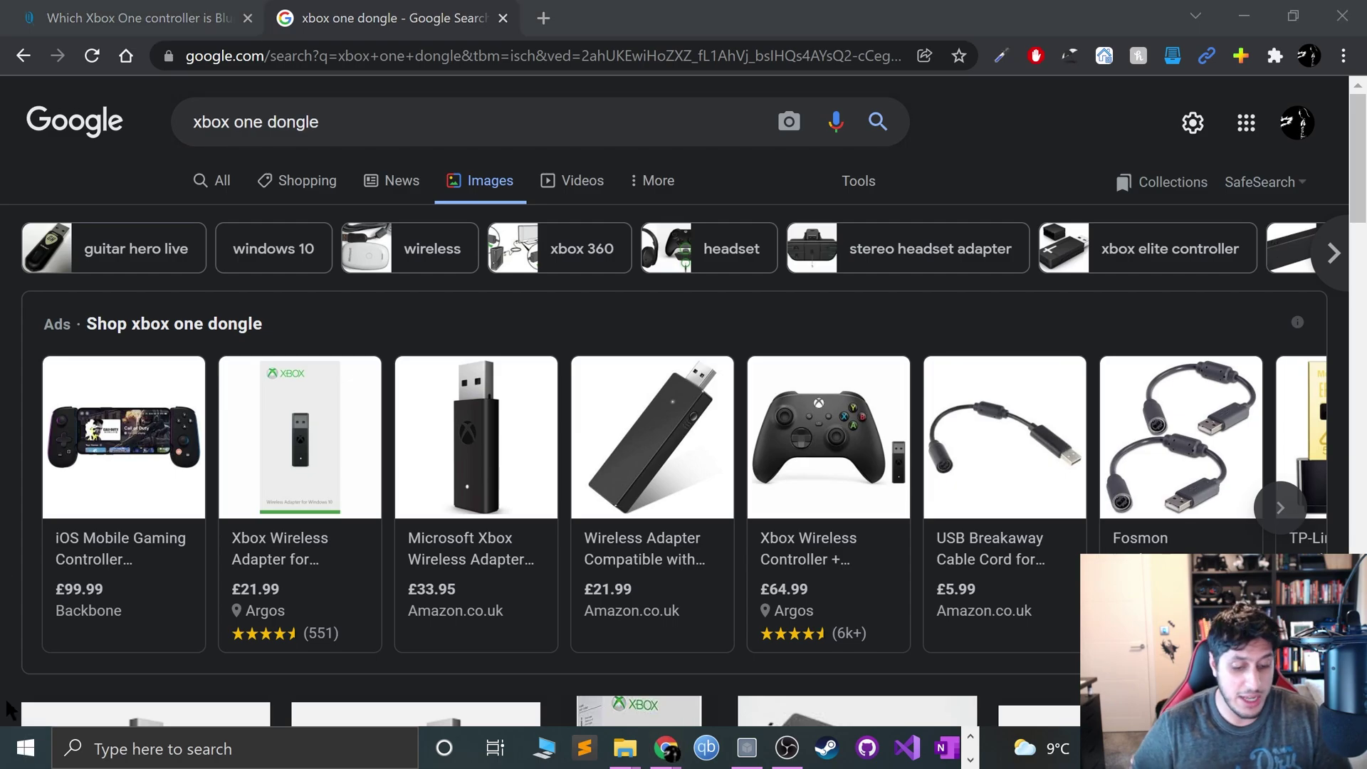
type("blue")
key("Return")
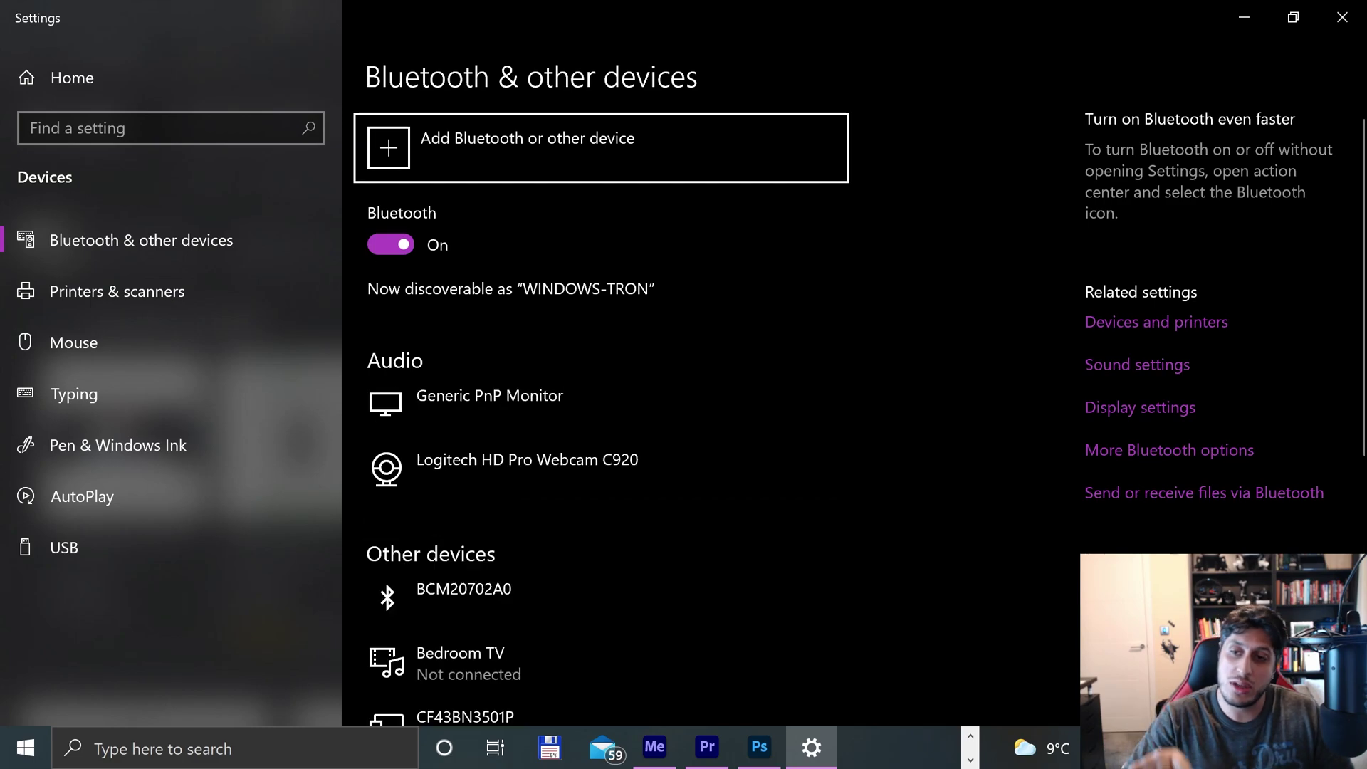
left_click(1157, 321)
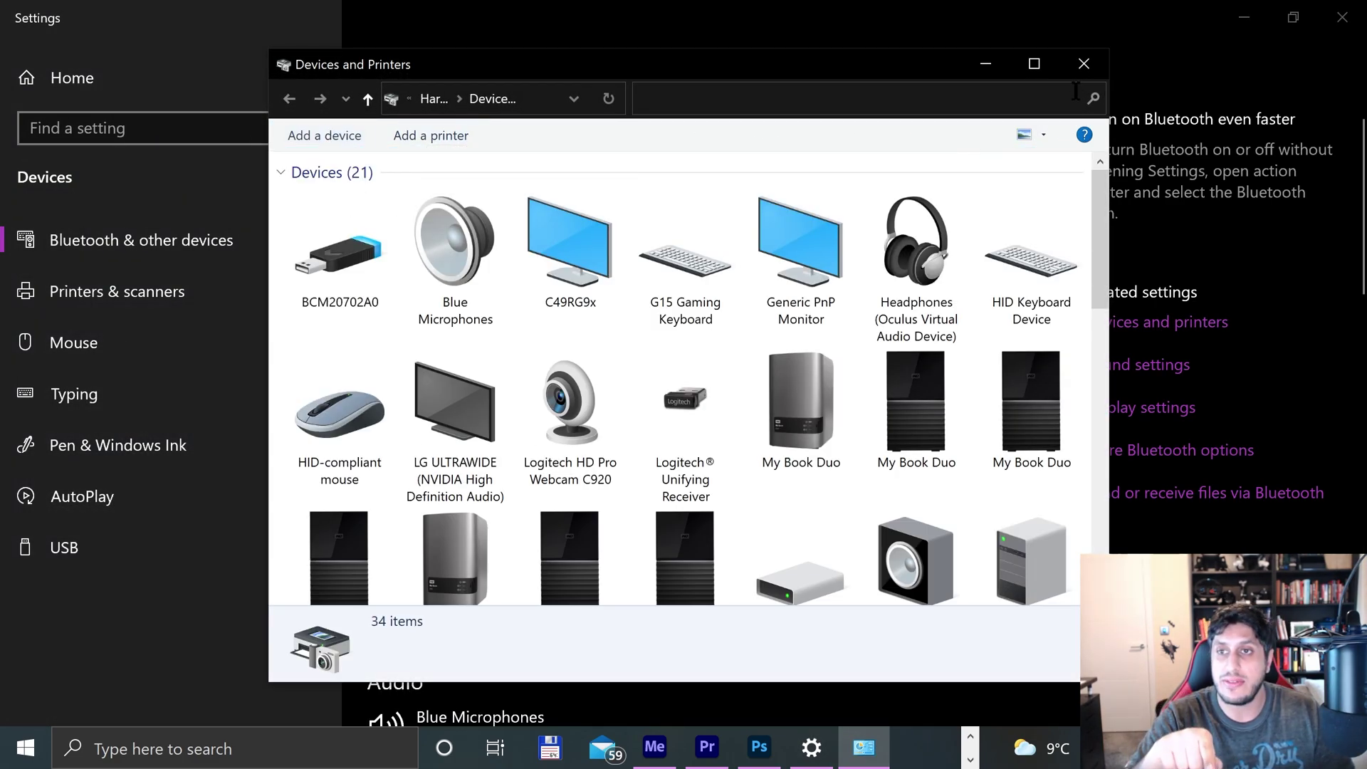
left_click(1083, 63)
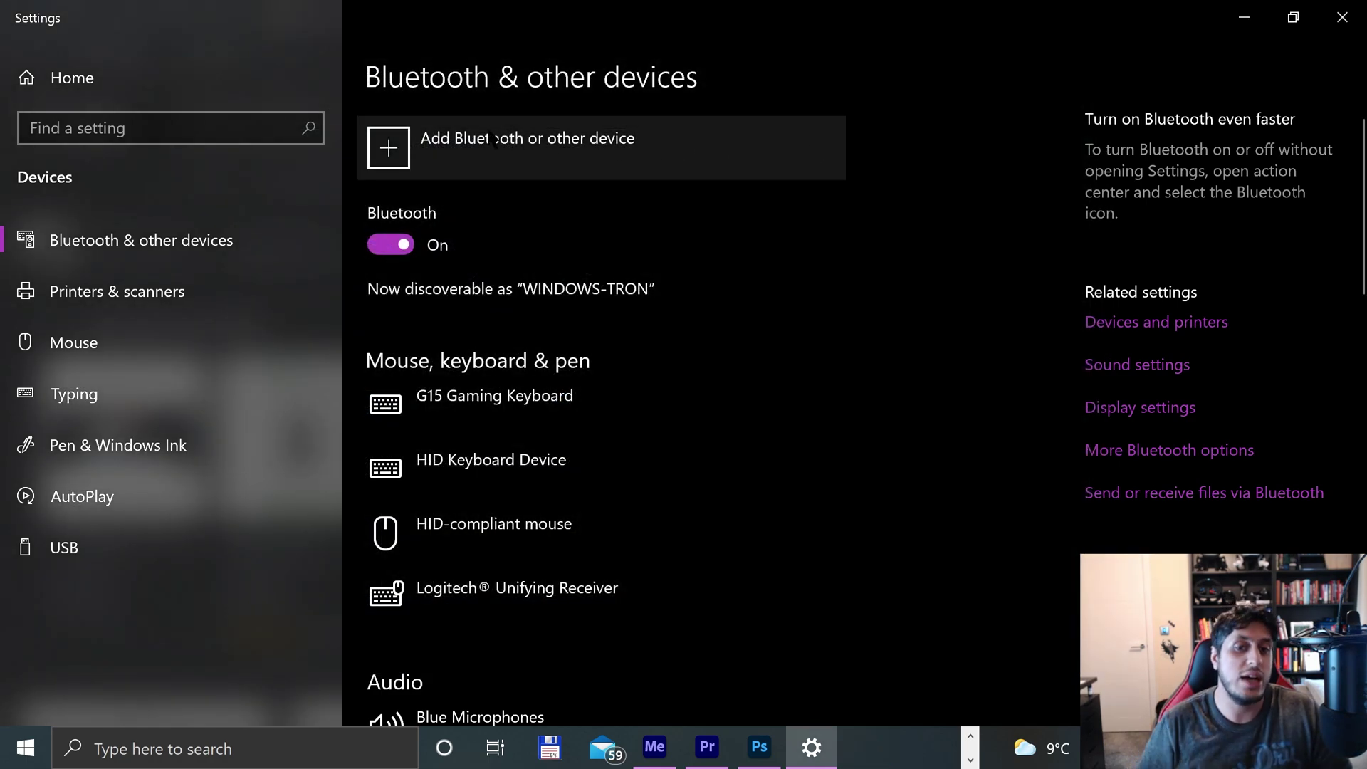
Step: Add a new Bluetooth device and pair the Xbox Wireless Controller with the PC
left_click(496, 140)
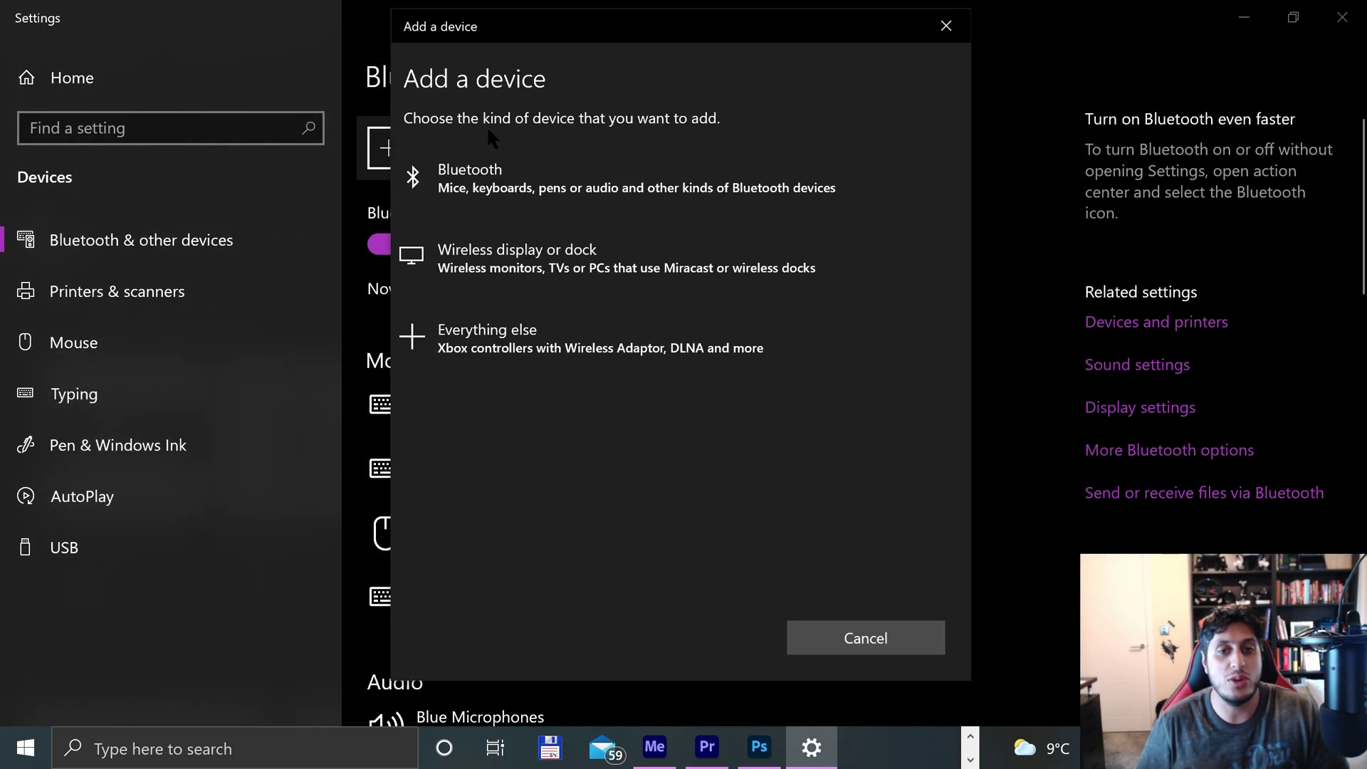
left_click(514, 190)
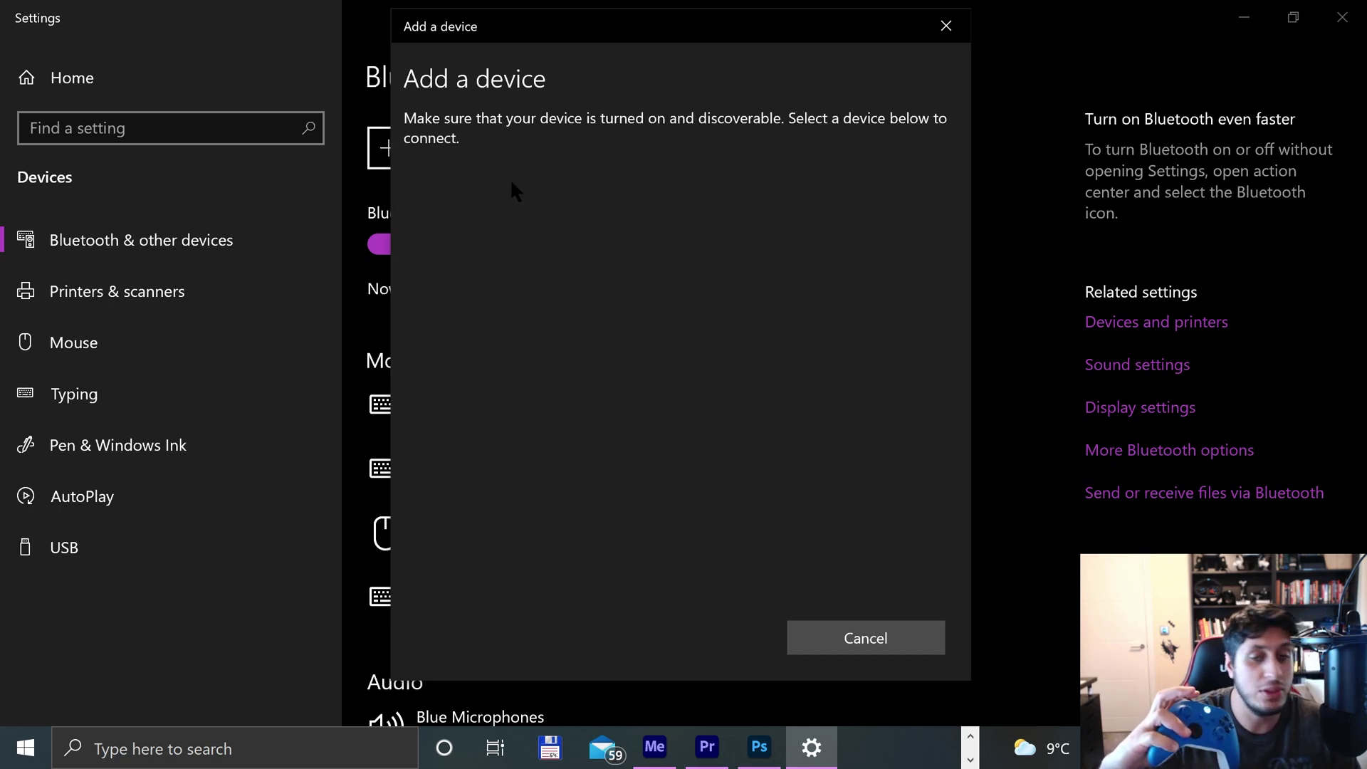
left_click(517, 230)
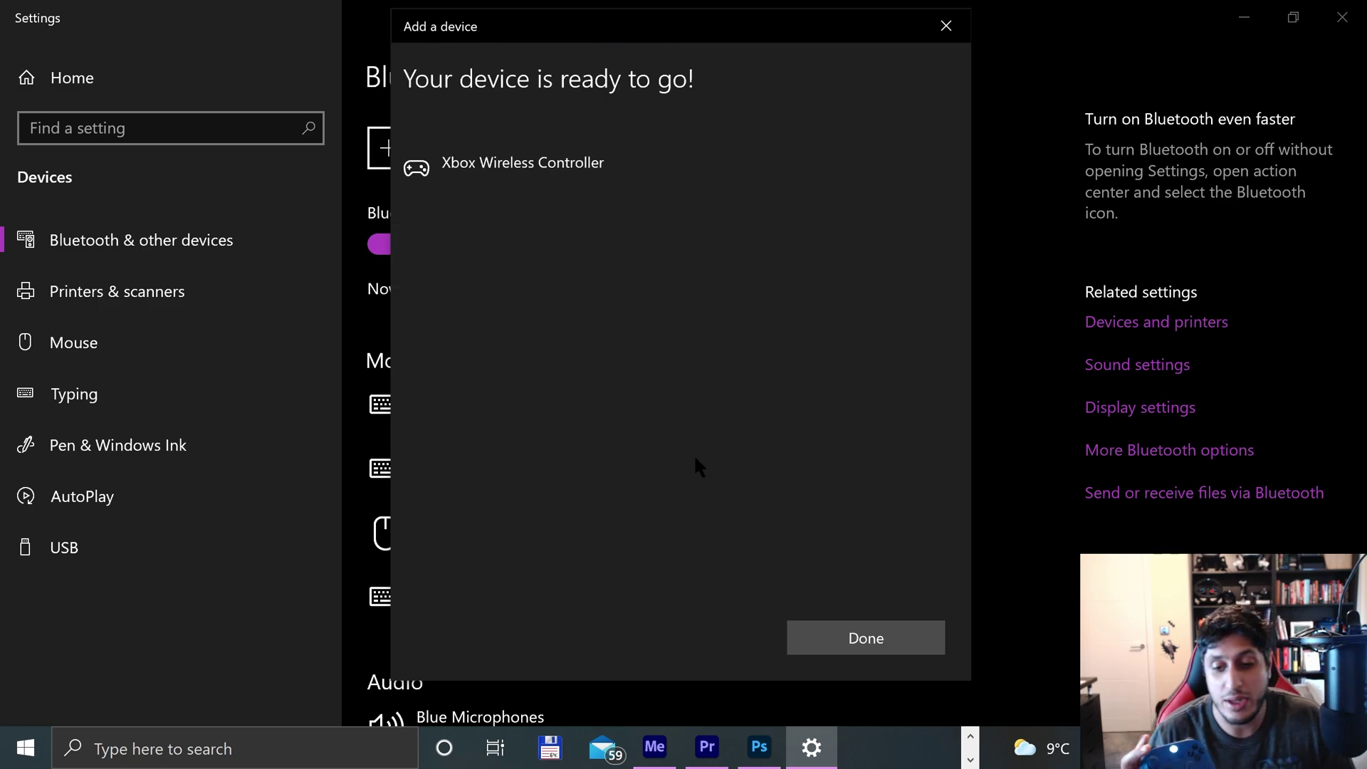
Step: Finish adding the Xbox Wireless Controller and close the browser pages about Xbox controllers
left_click(868, 635)
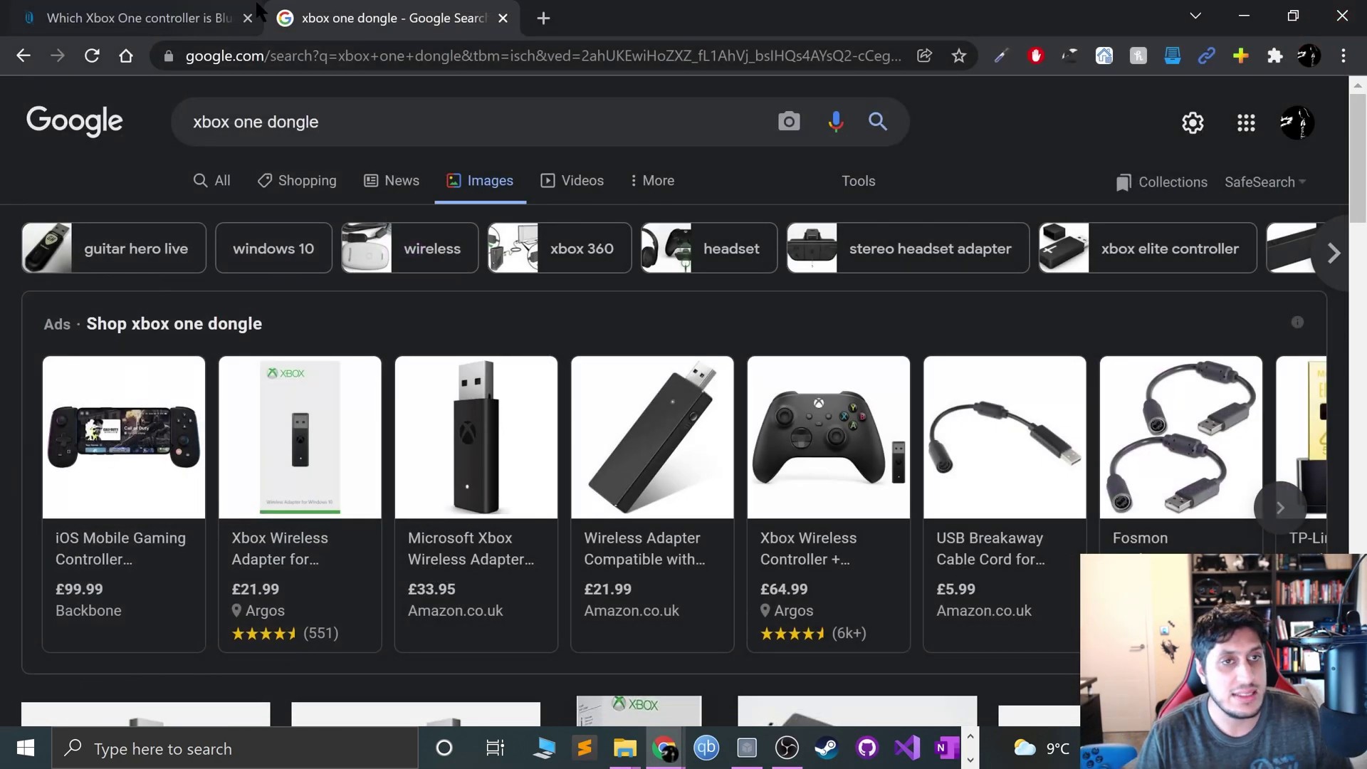
left_click(259, 10)
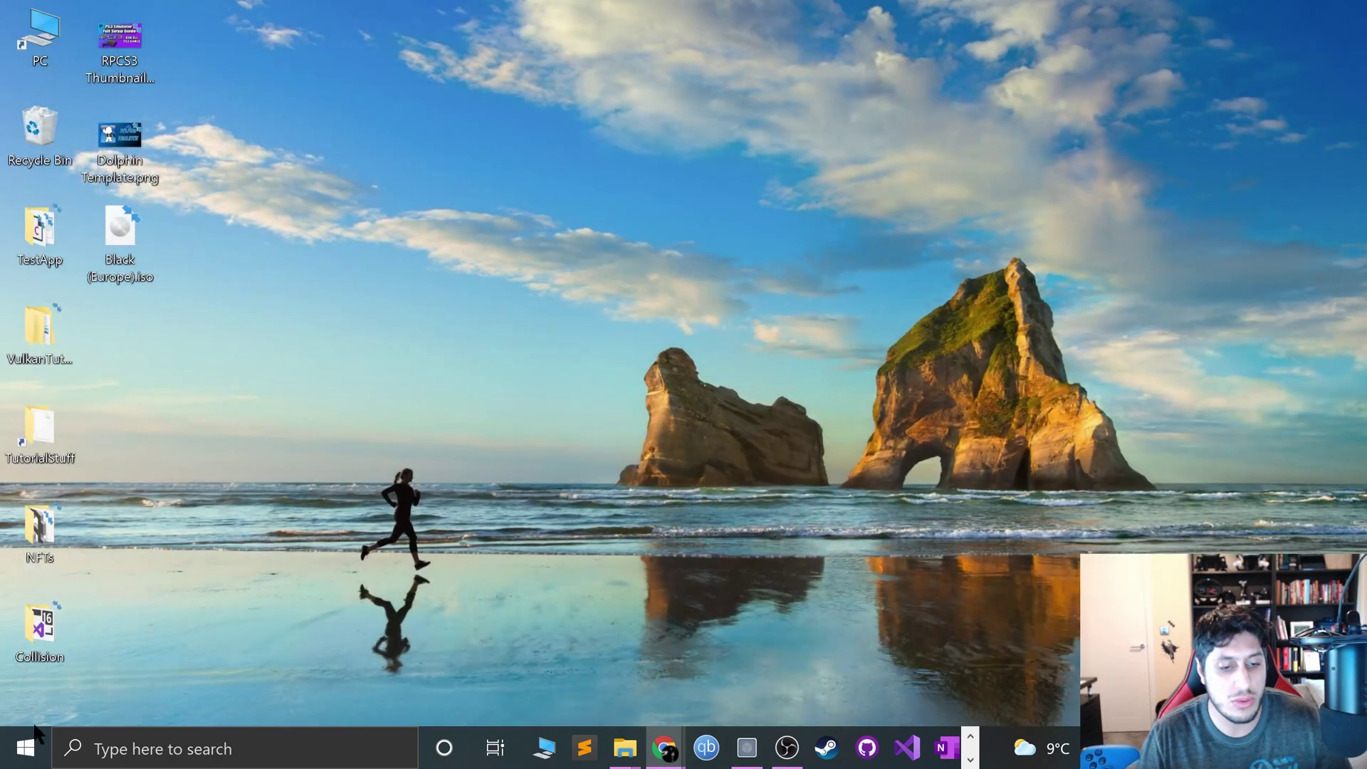
Step: Open the Windows Game Controllers settings, check the connected gamepad's test page, and close both dialogs
key("super")
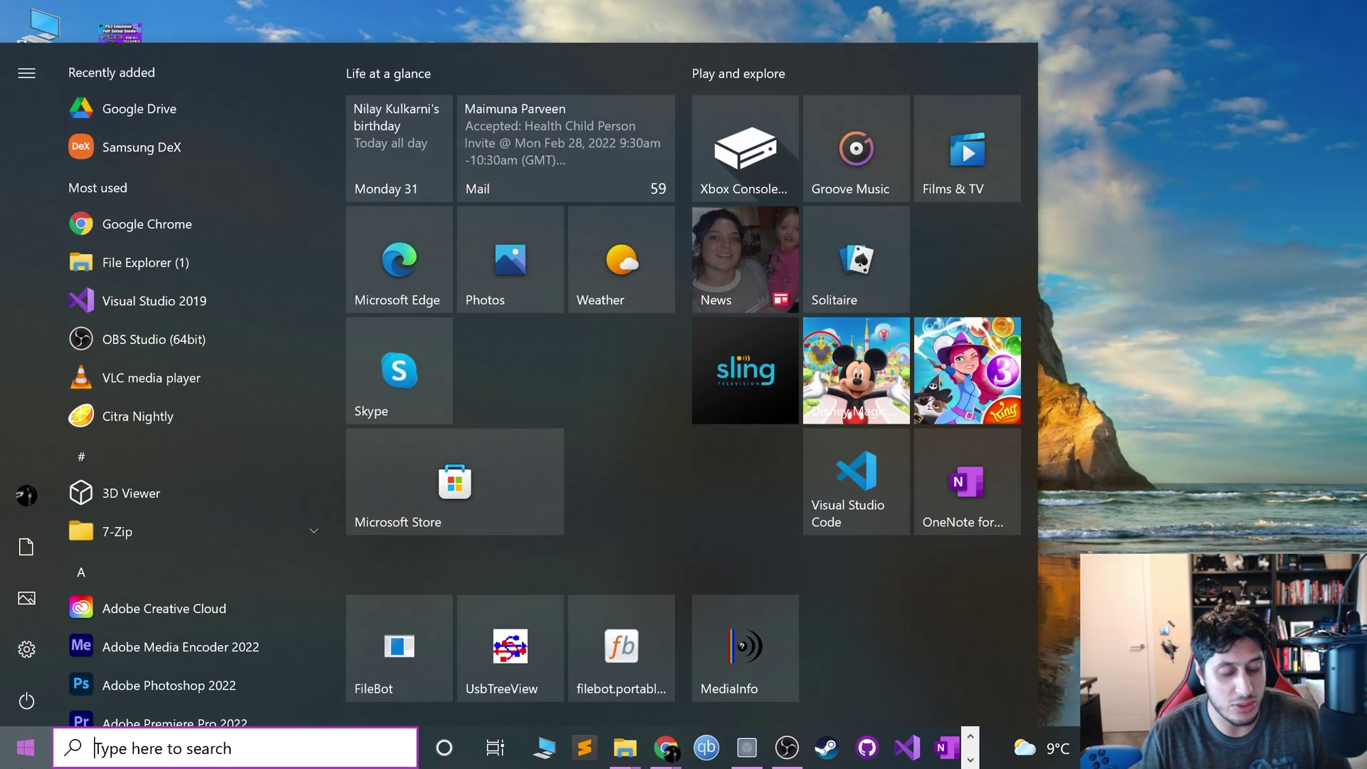
type("gam")
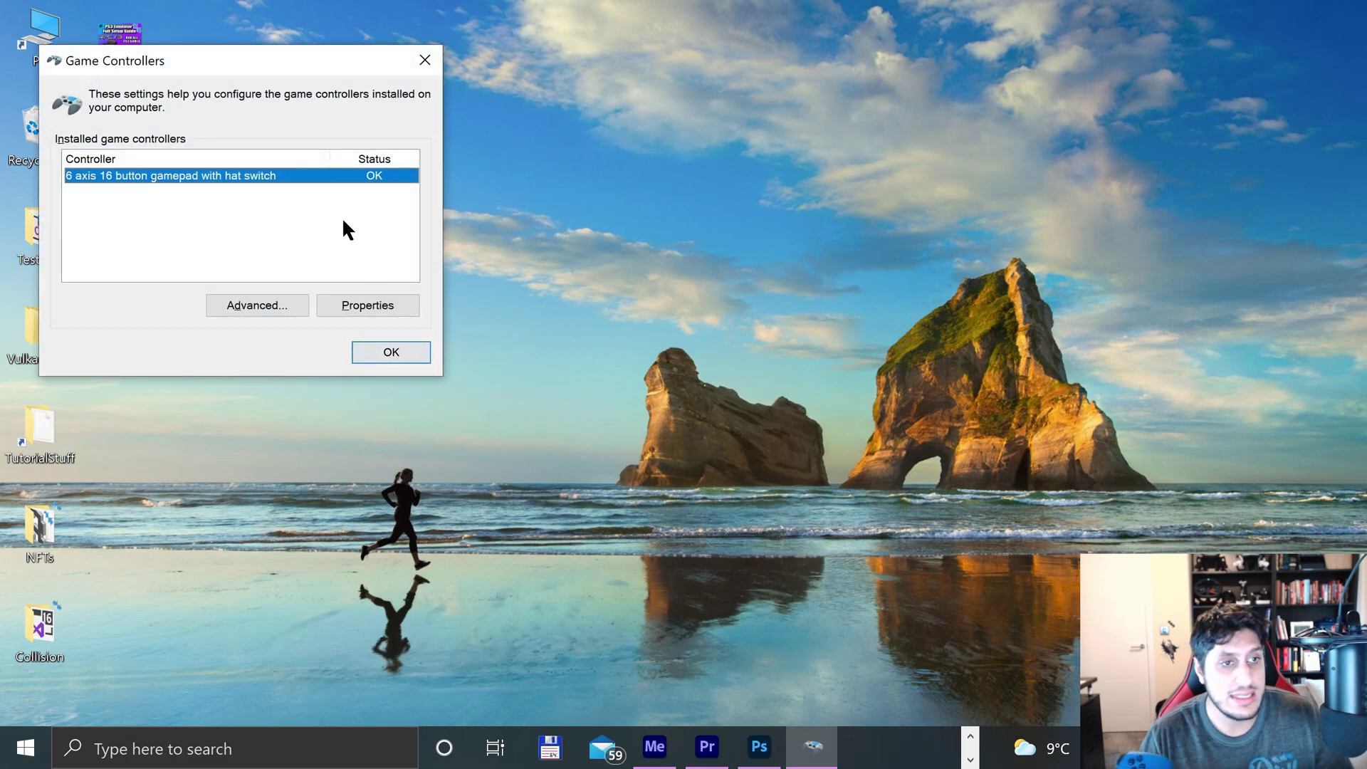
left_click(405, 296)
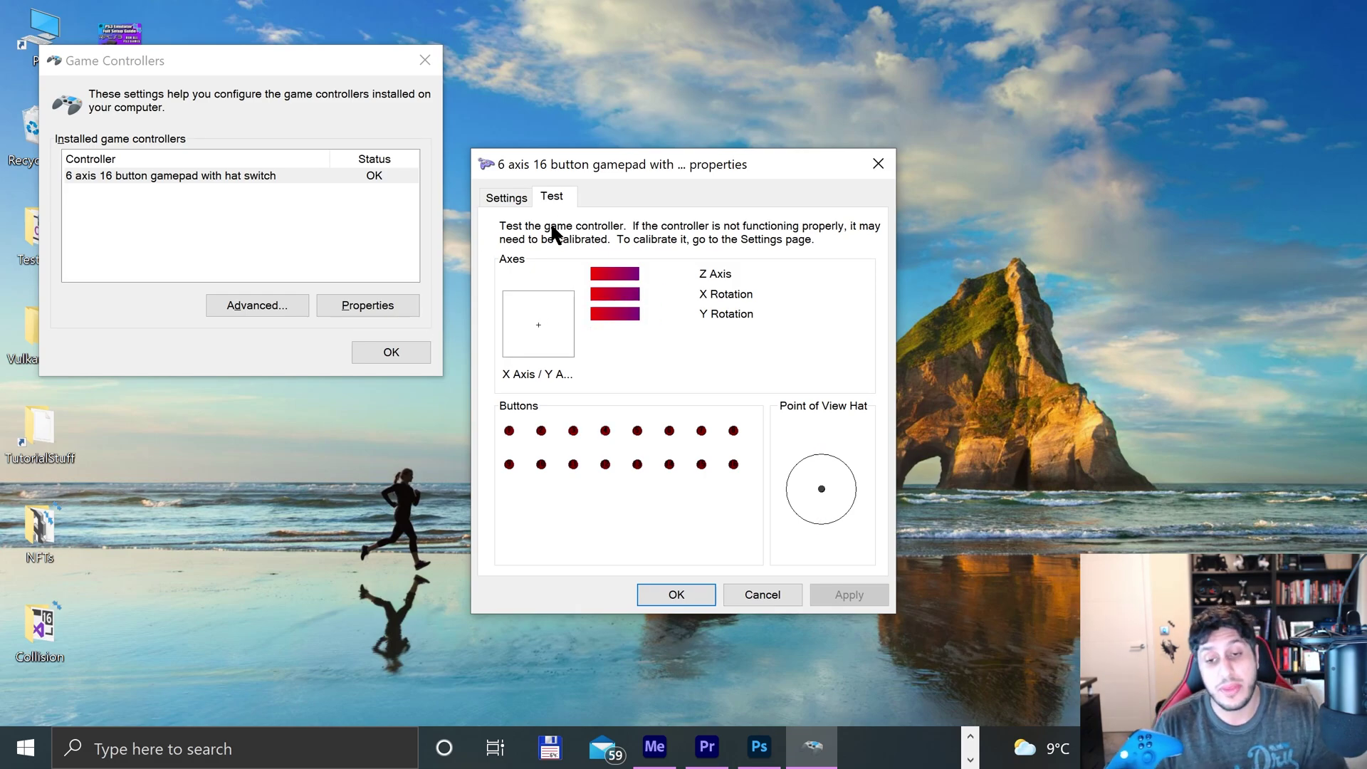
left_click(676, 594)
left_click(388, 356)
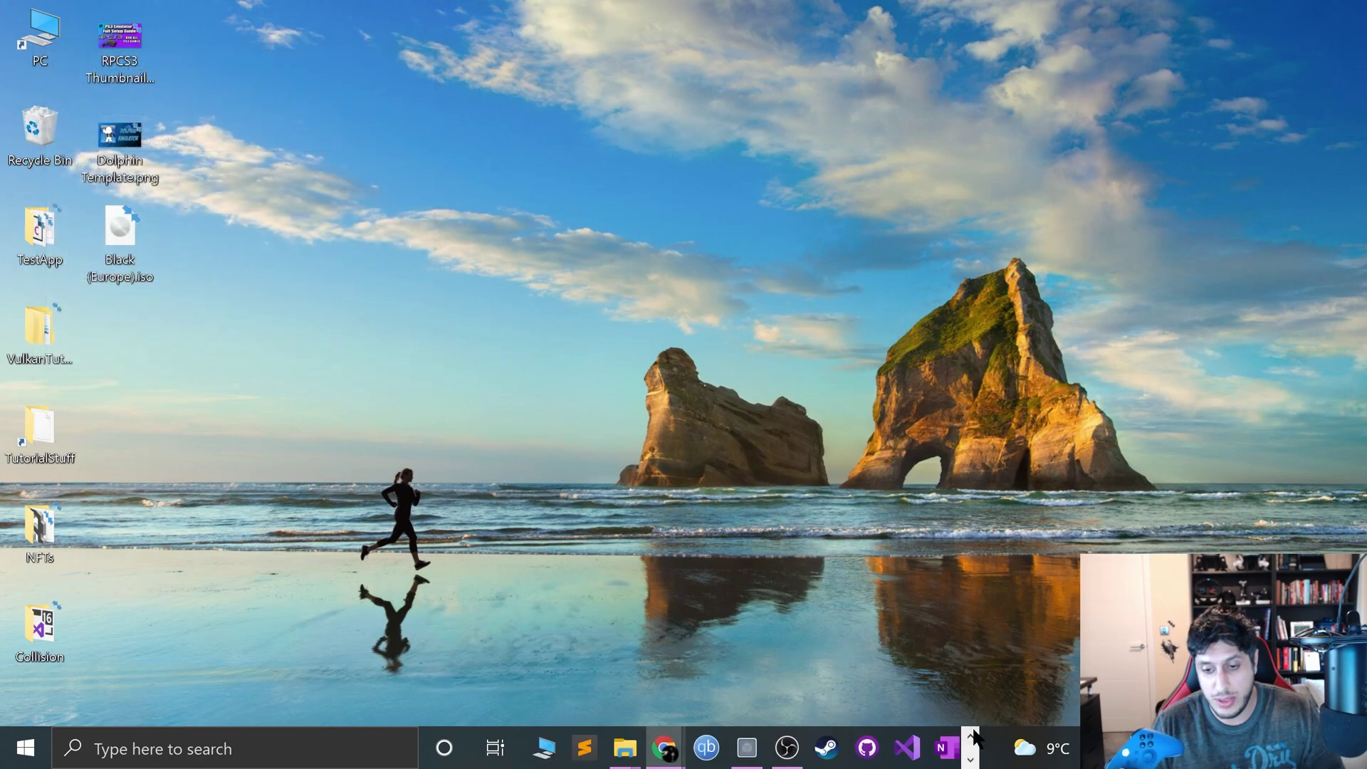
Step: Open the blastem-win32-0.6.2 folder inside the Chrome downloads folder and launch blastem.exe
mouse_move(625, 748)
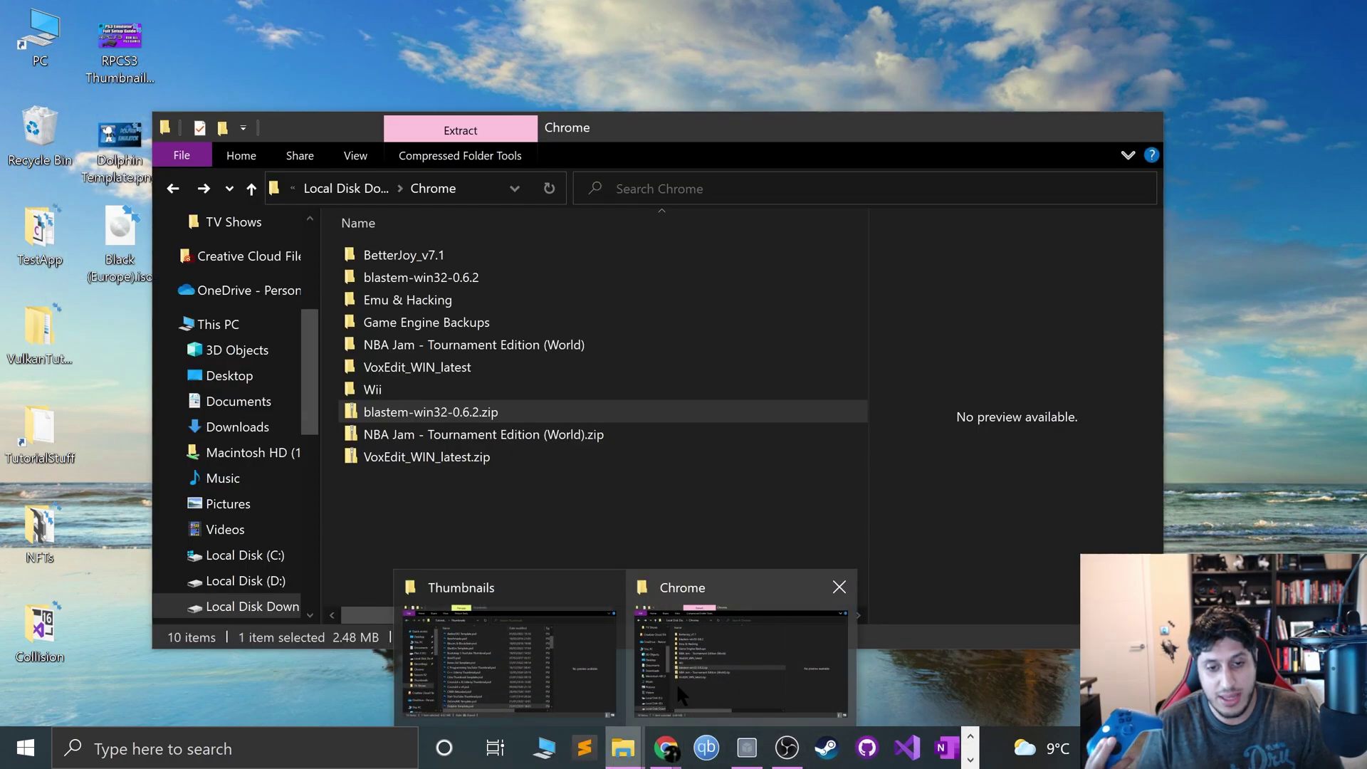
left_click(676, 682)
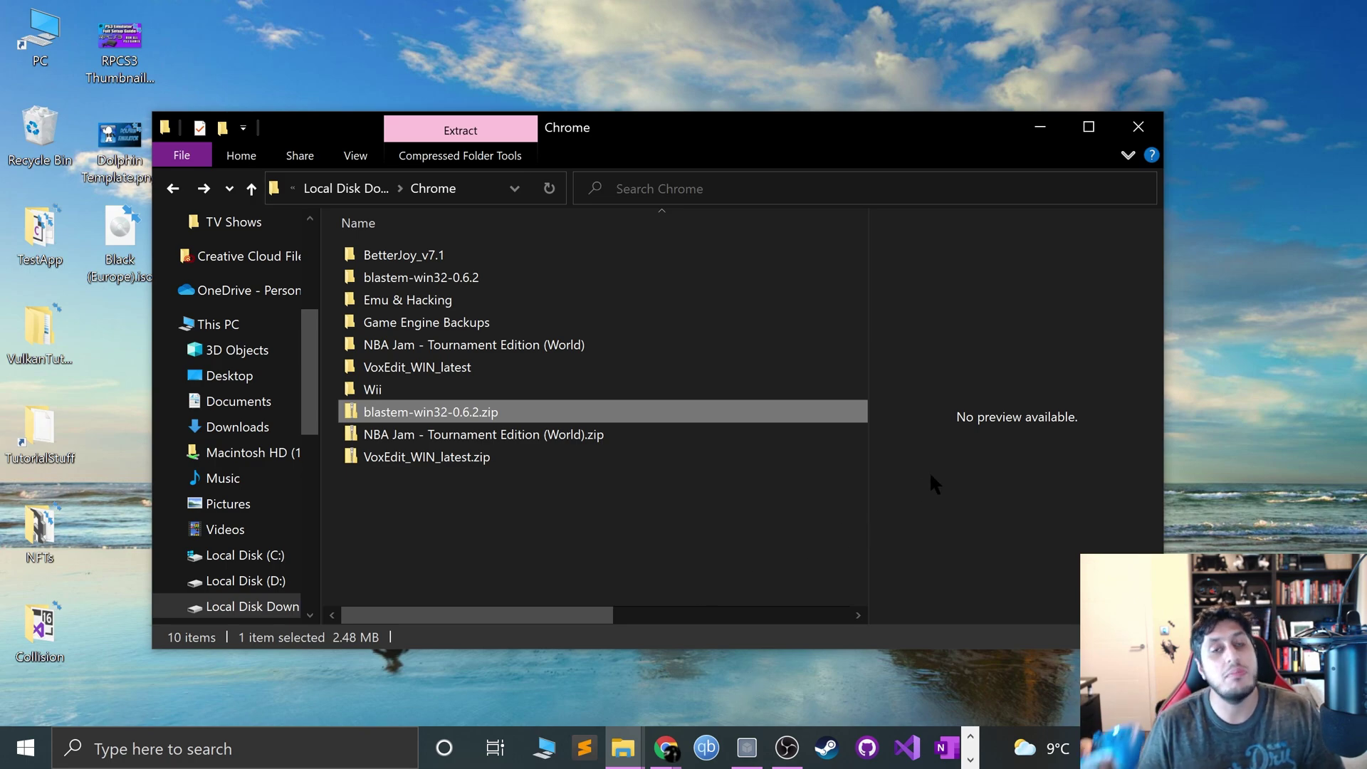
double_click(427, 276)
double_click(425, 254)
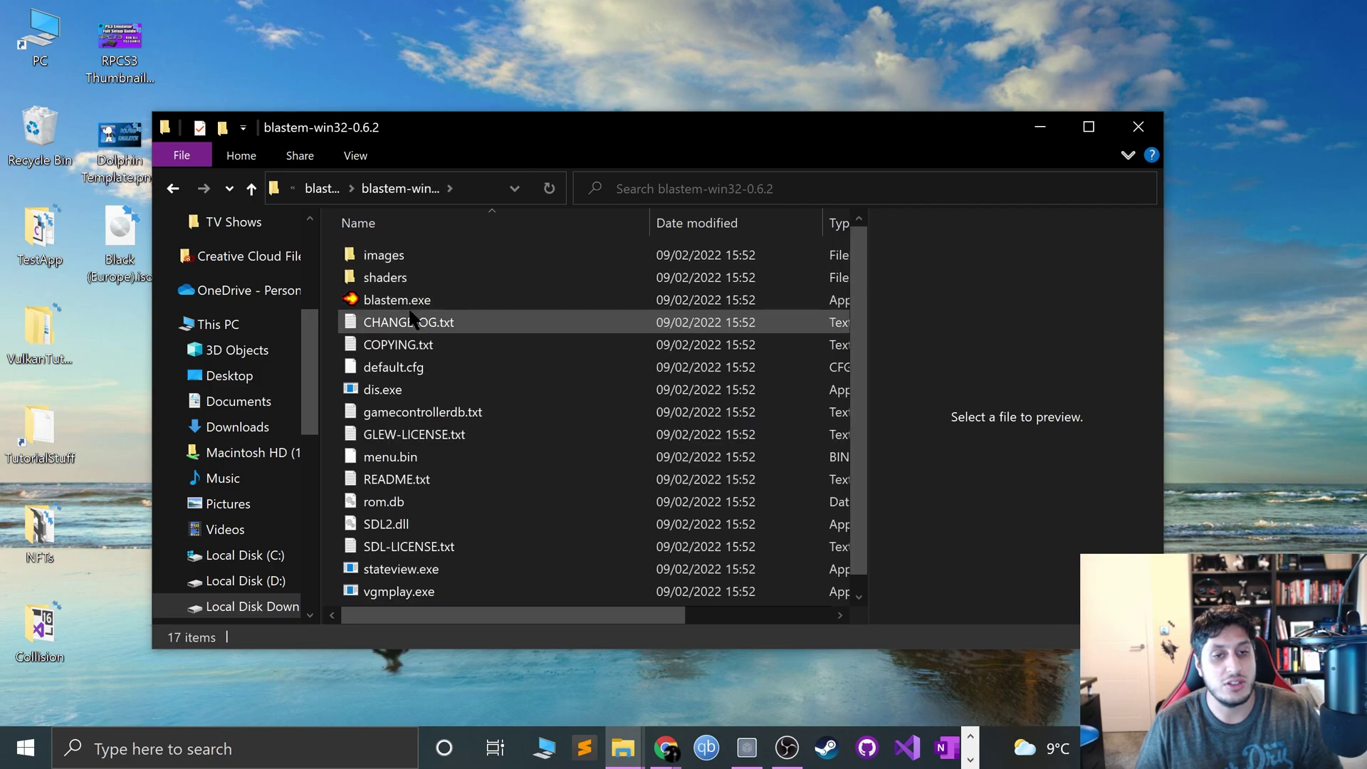
left_click(409, 302)
double_click(408, 305)
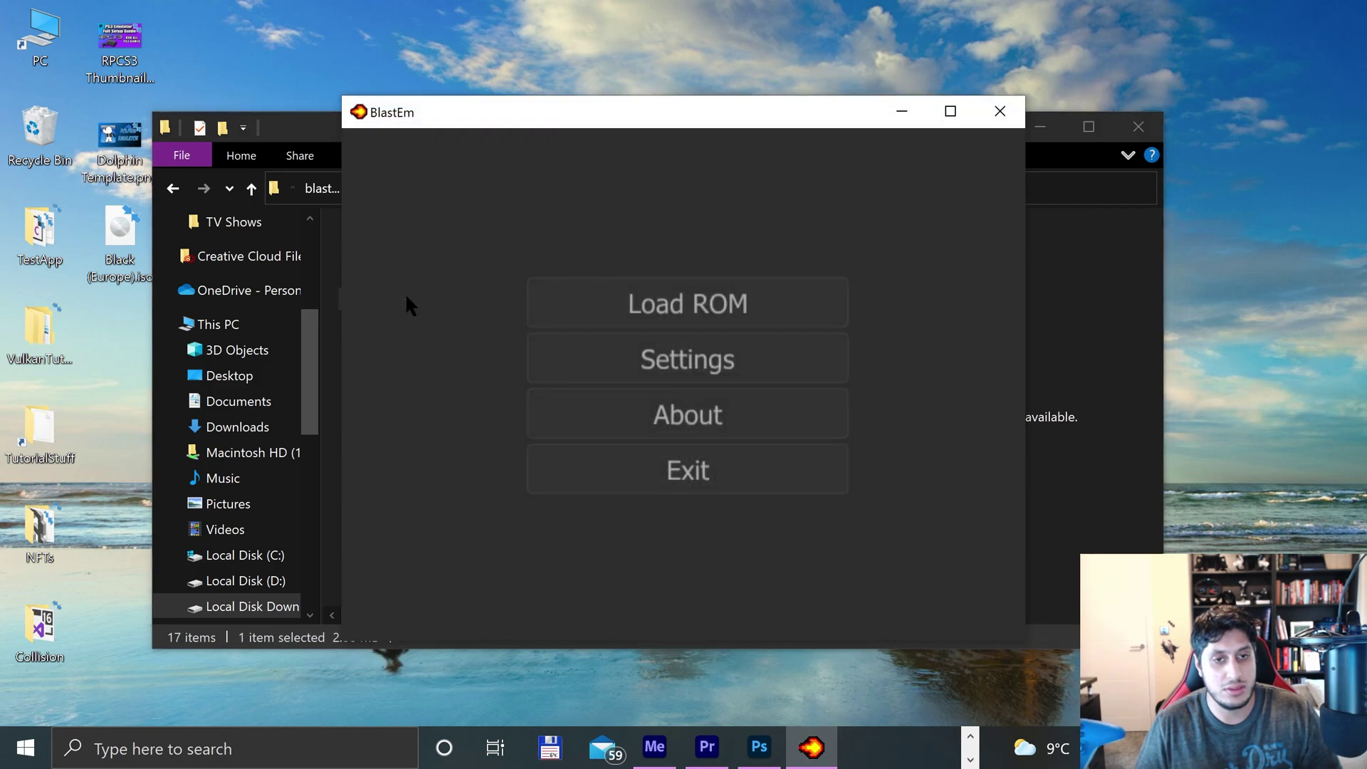
Step: Check BlastEm's controller settings and the XInput Controller button mapping, and close the emulator
left_click(695, 360)
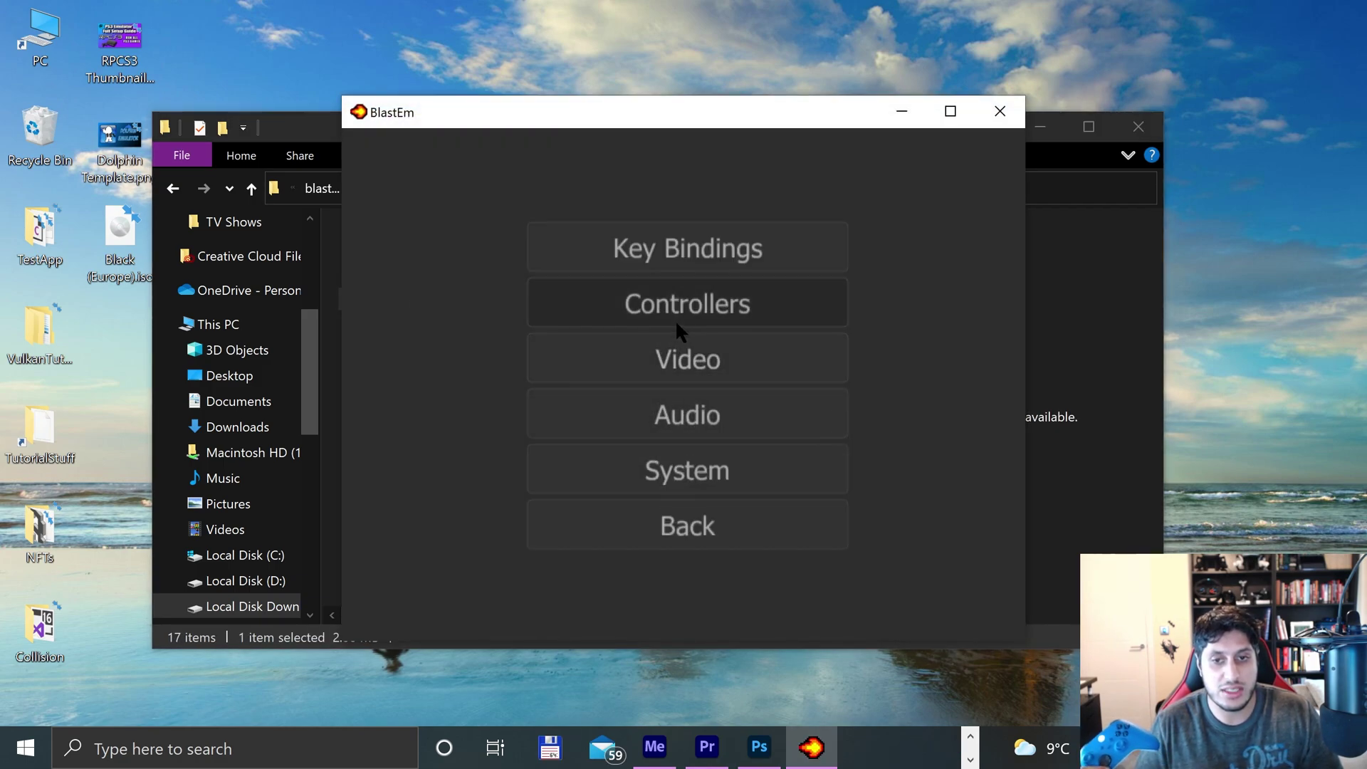
left_click(662, 302)
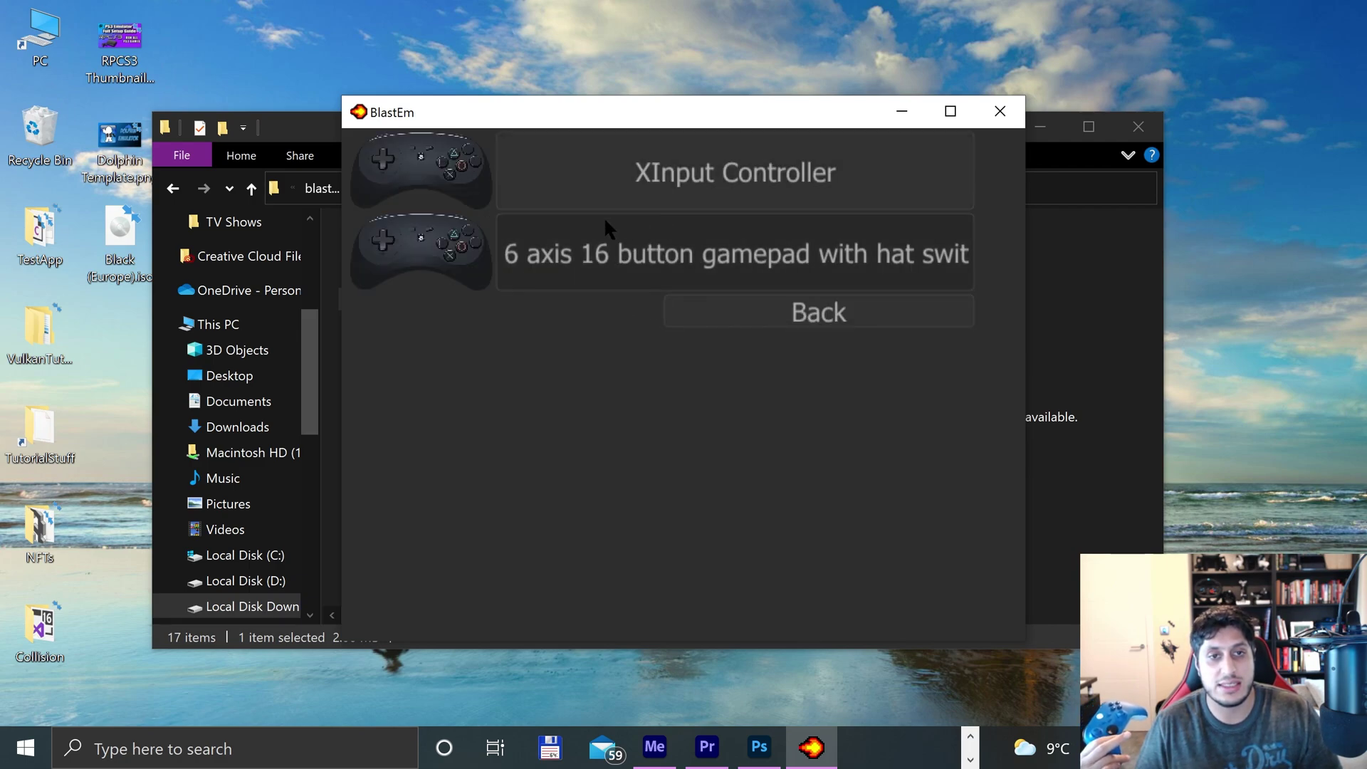
left_click(539, 182)
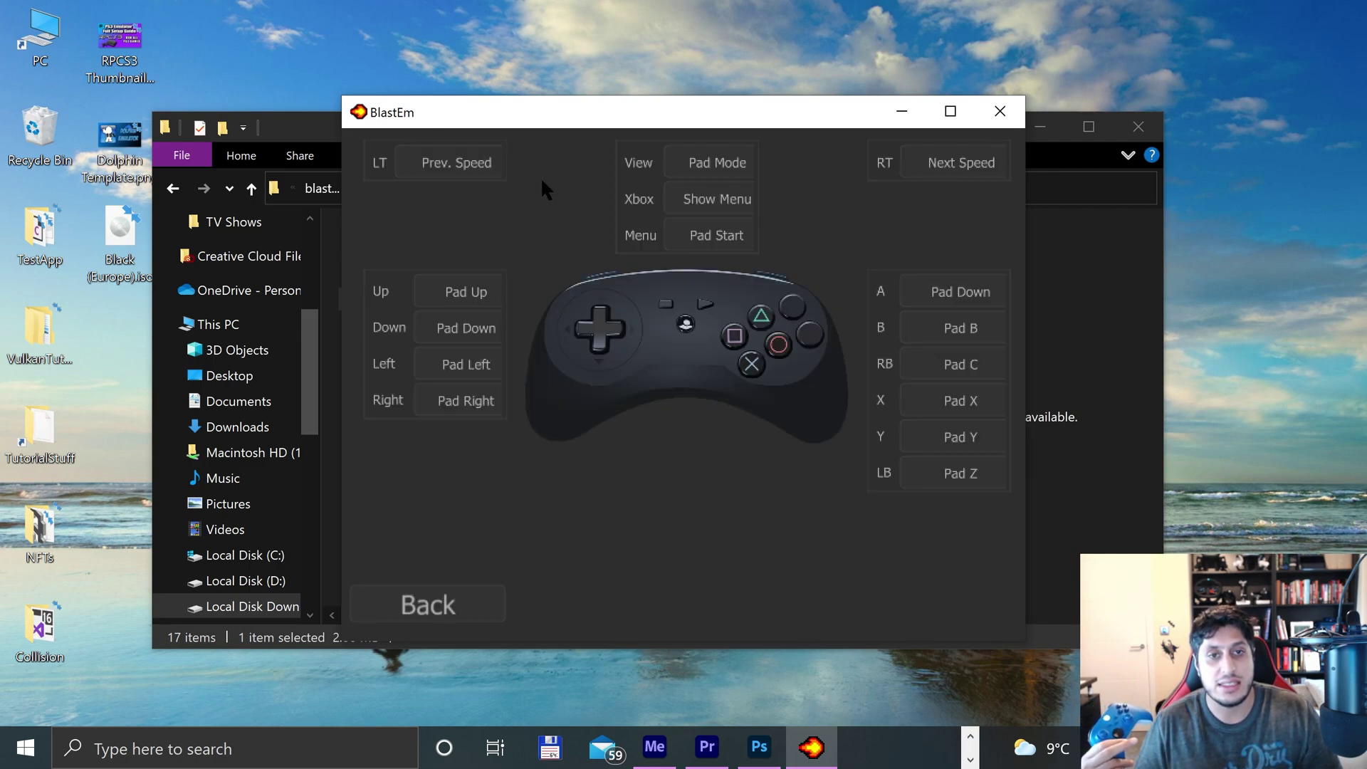
left_click(451, 595)
left_click_drag(459, 107, 603, 96)
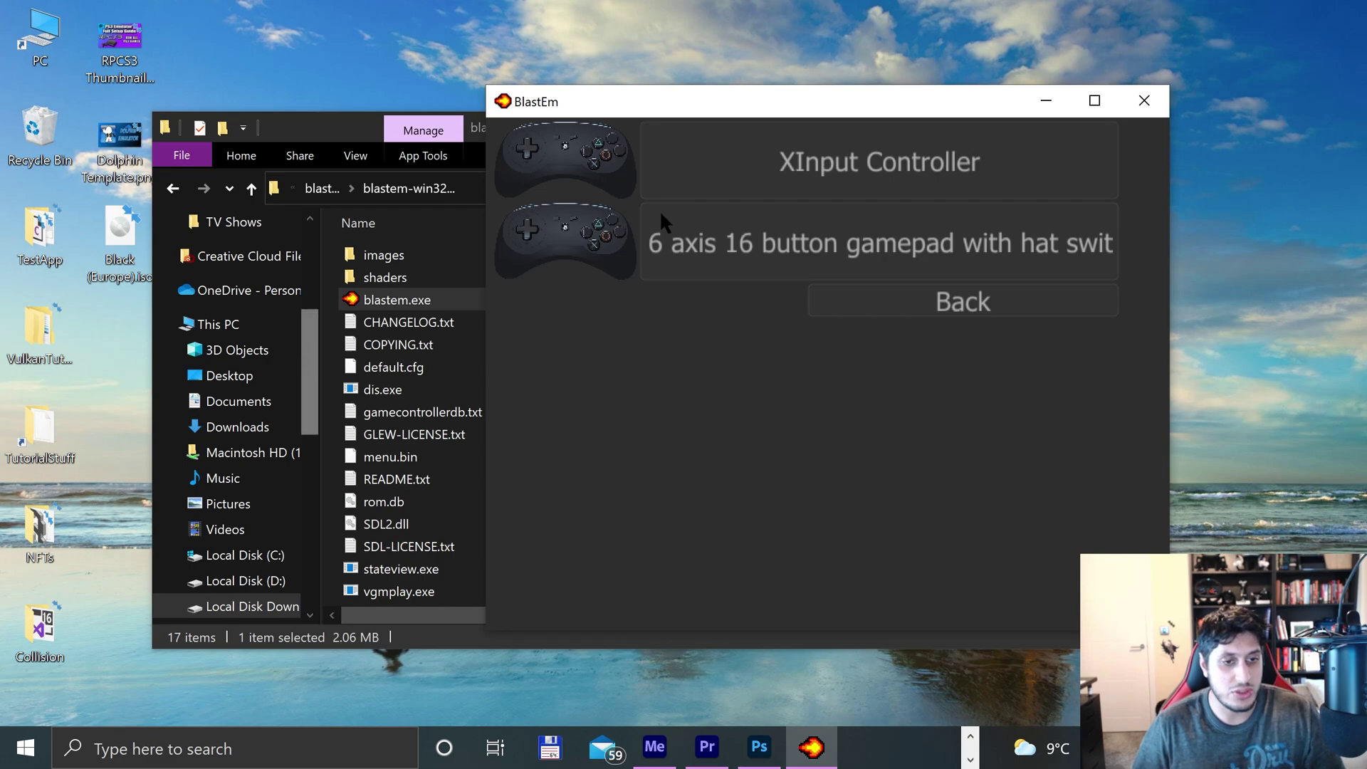
left_click(1143, 100)
Step: Open the %appdata% folder and look for BlastEm files there and in the Documents folder
left_click(10, 761)
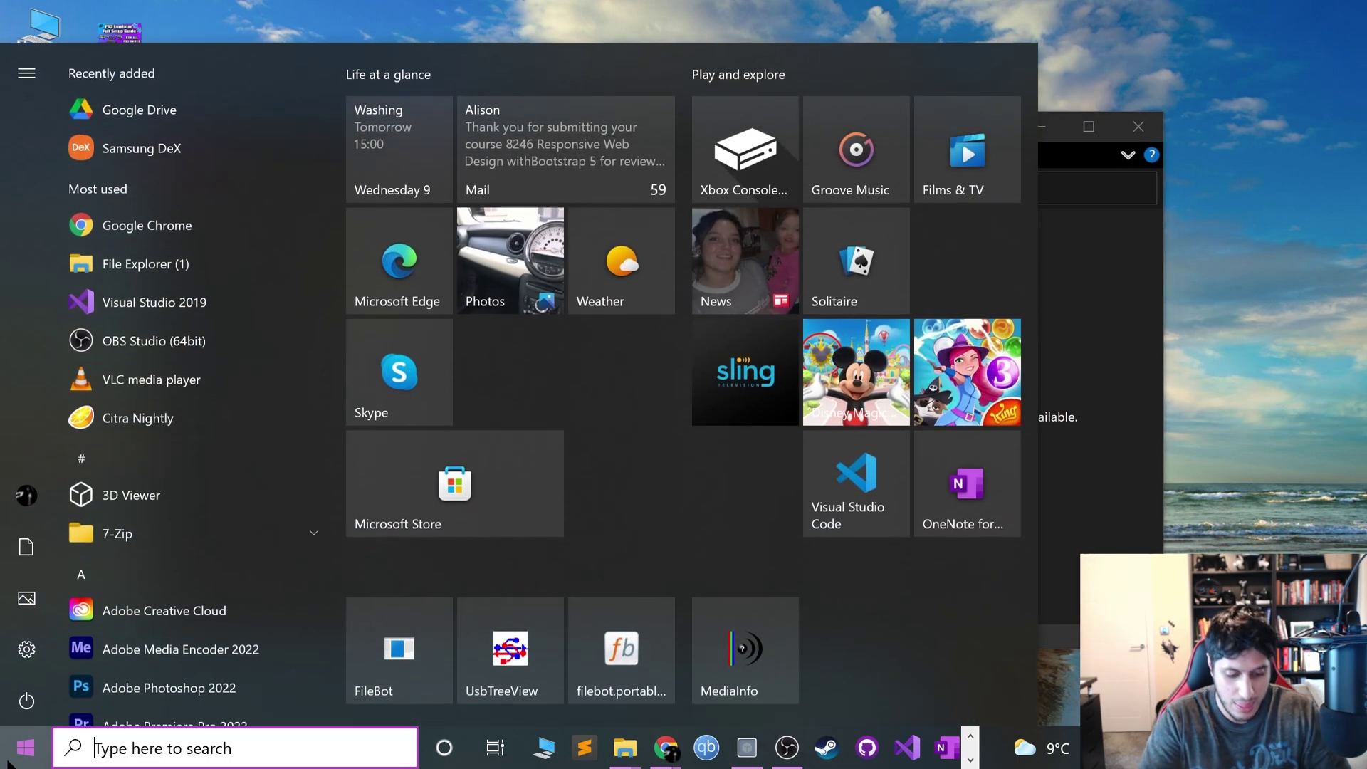
type("%appdata%")
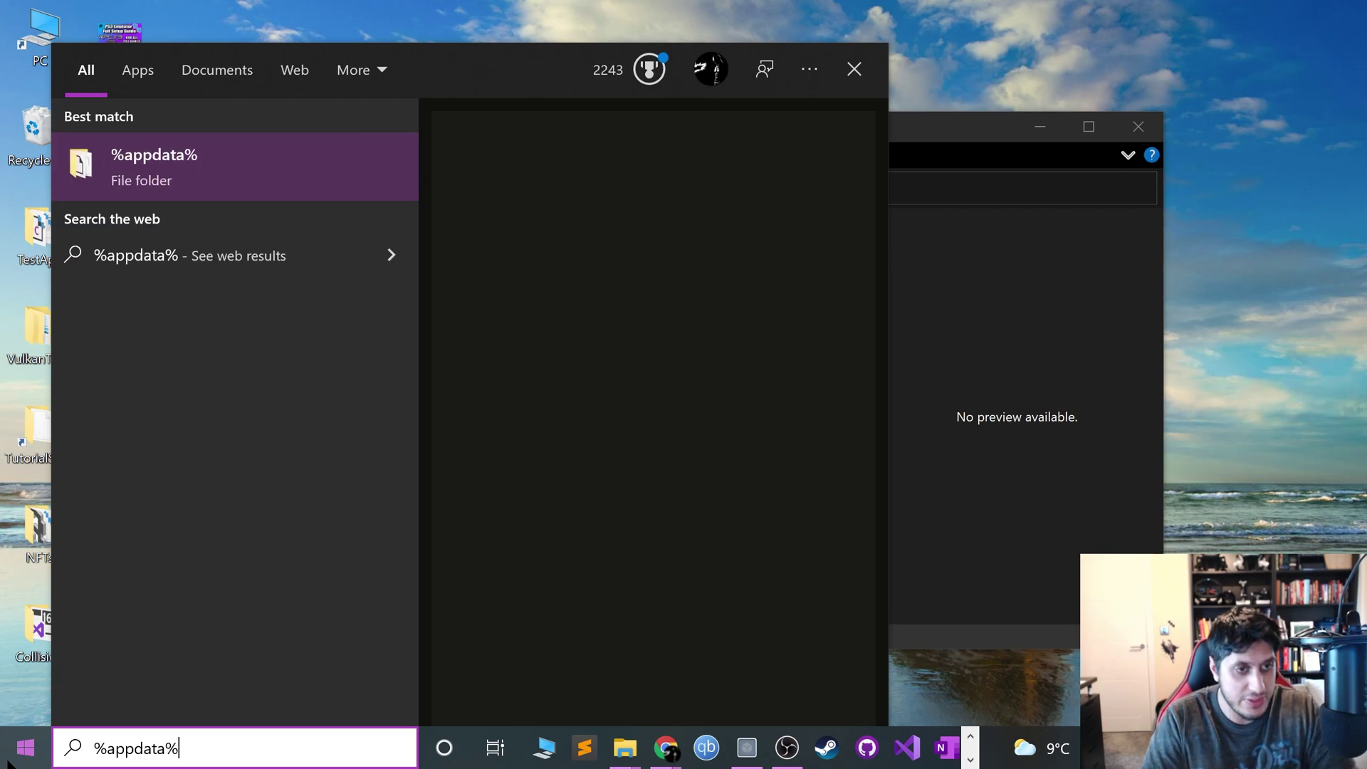
key("Return")
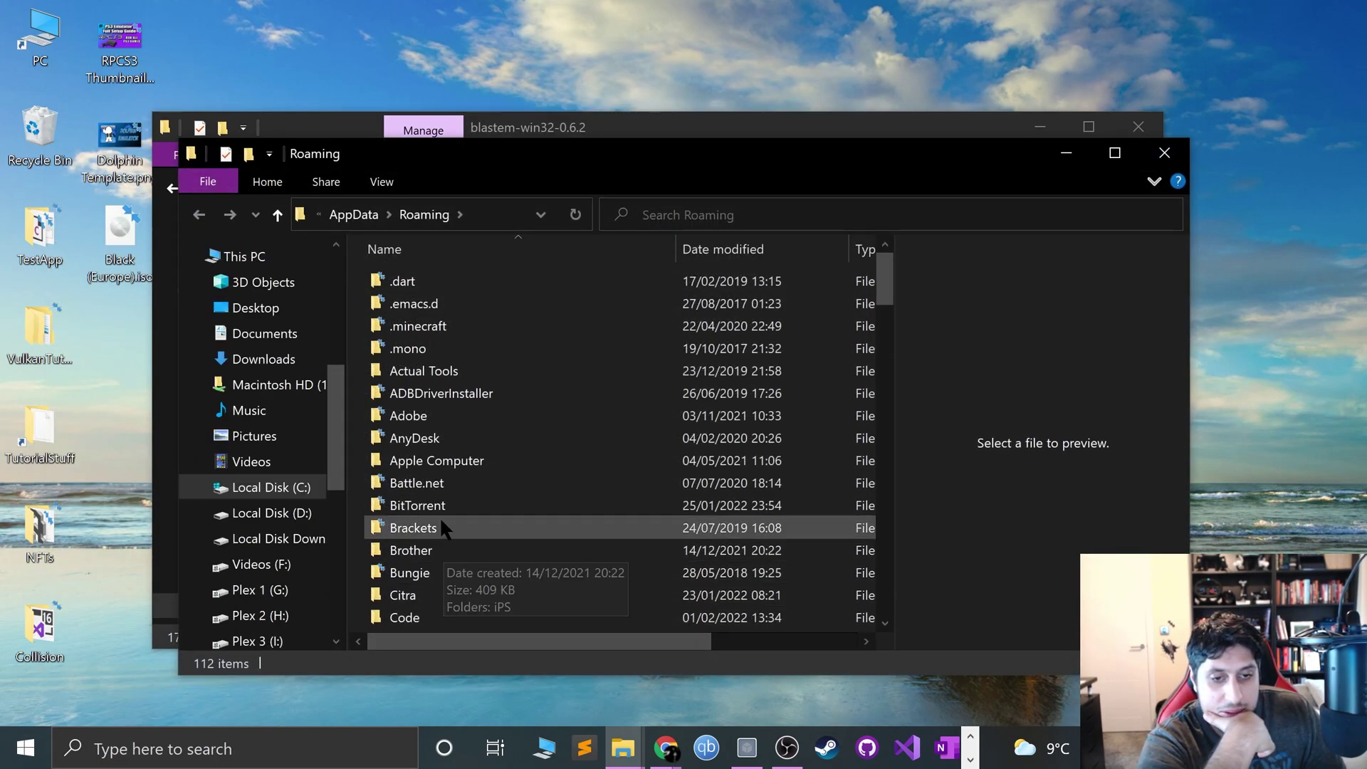
scroll(438, 515, "down", 1)
scroll(678, 613, "down", 9)
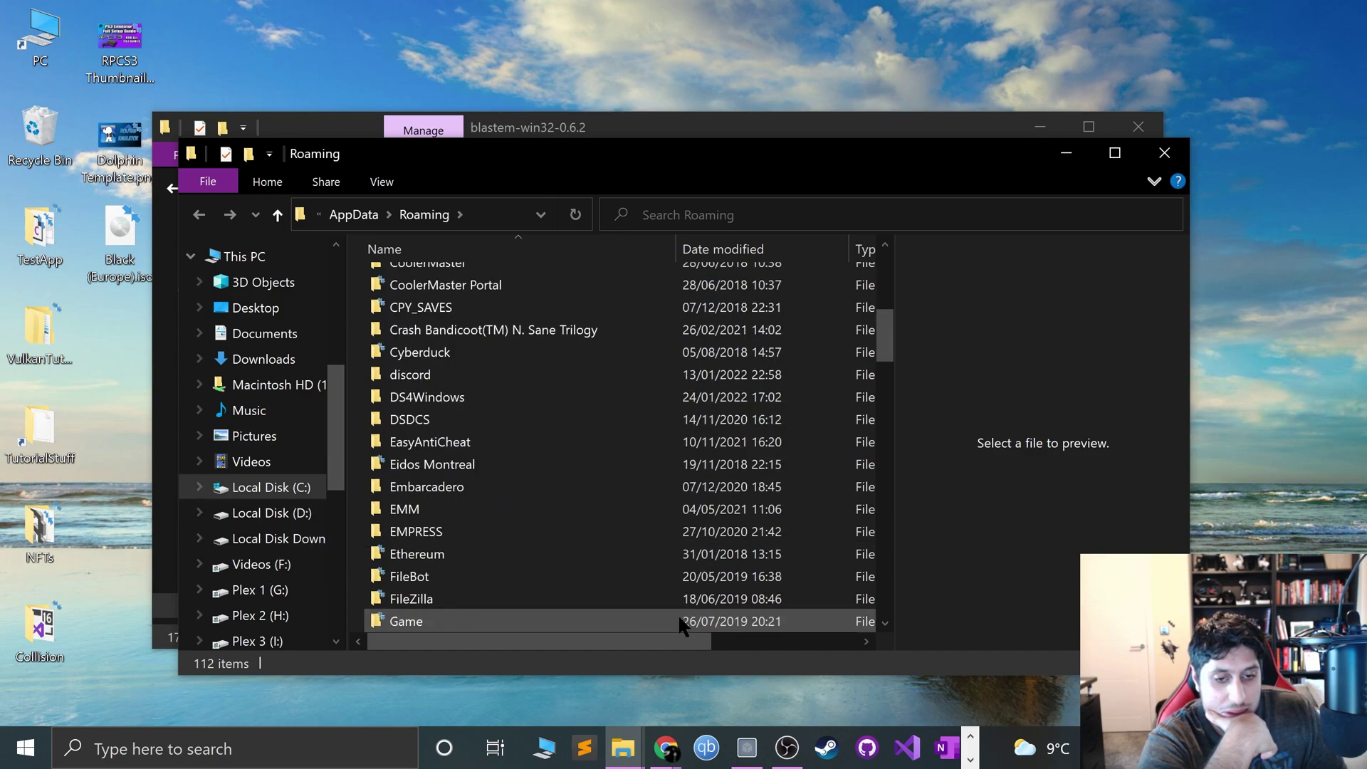
left_click(255, 307)
left_click(264, 334)
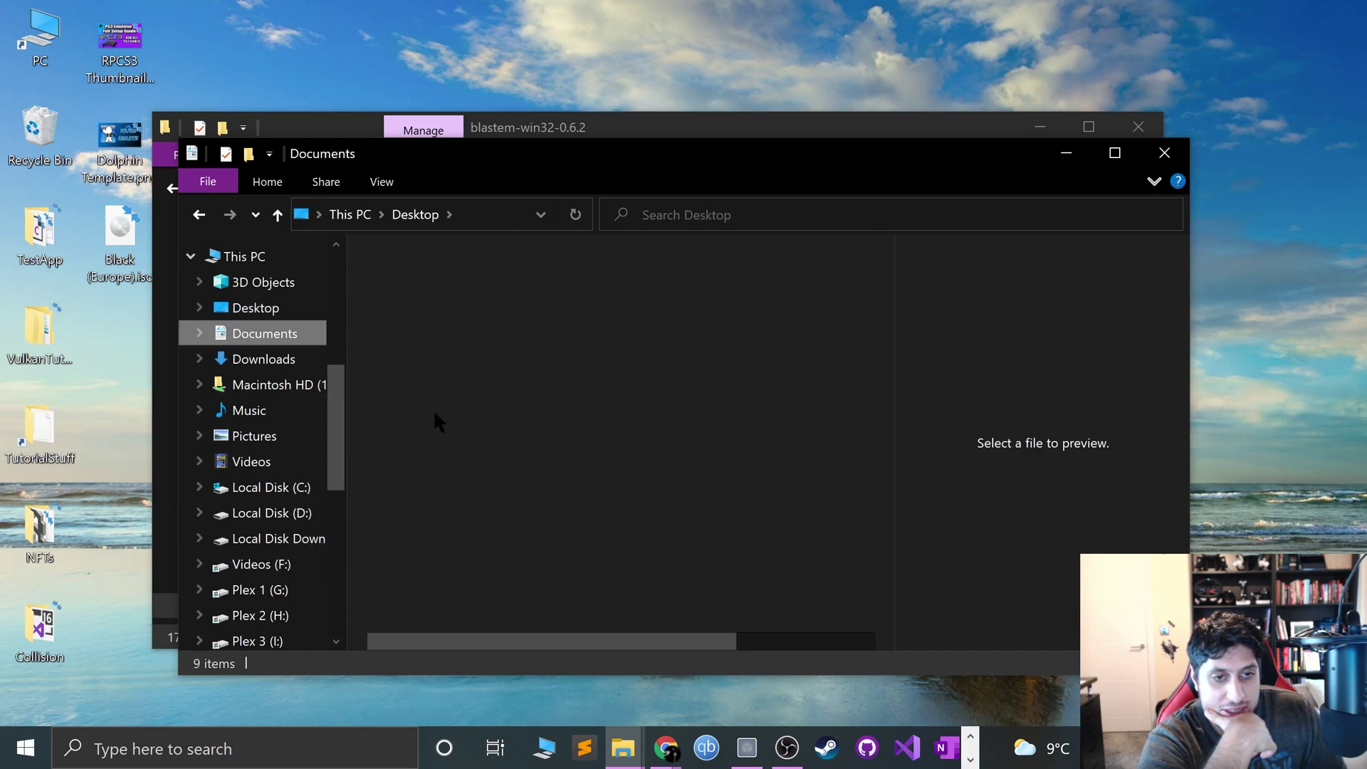
scroll(501, 434, "down", 1)
Step: Search Windows for "blastem", check the BlastEm folder, and close its window
left_click(24, 747)
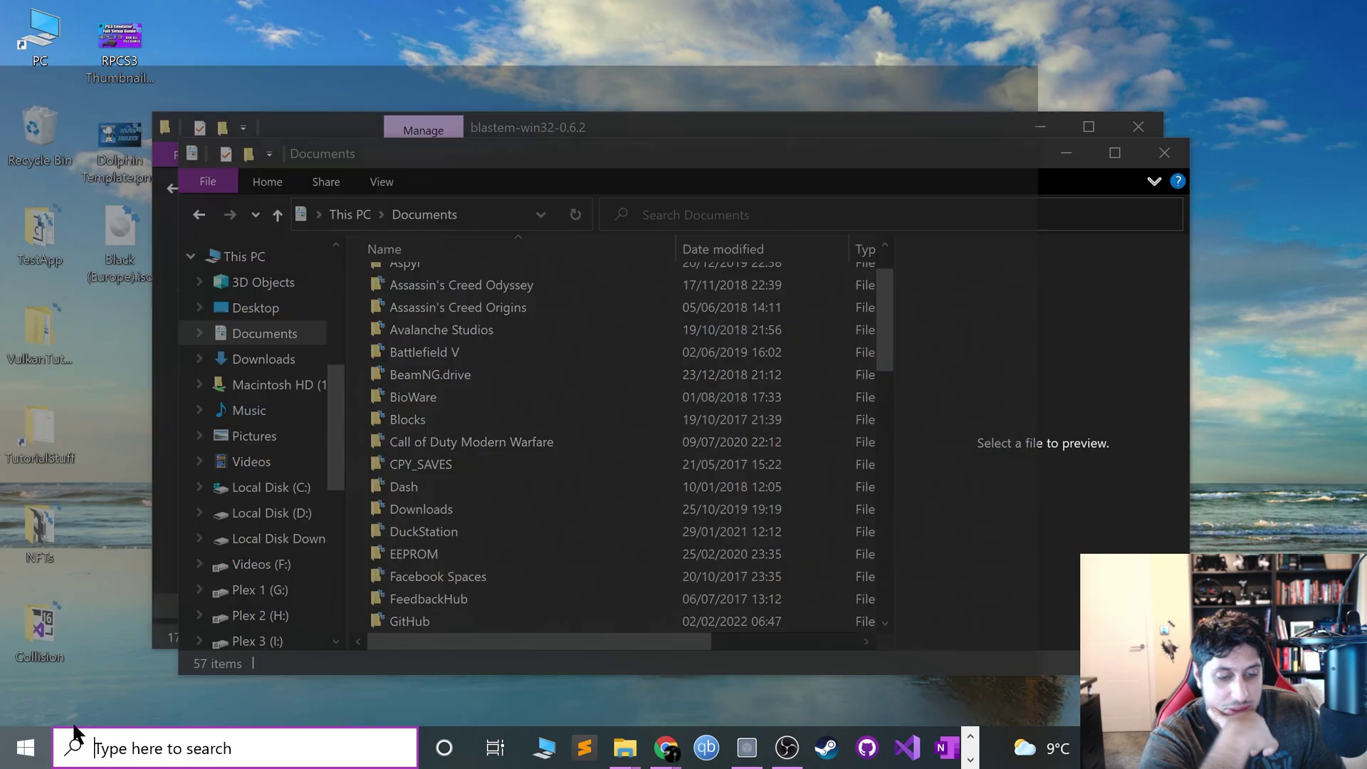
type("blastem")
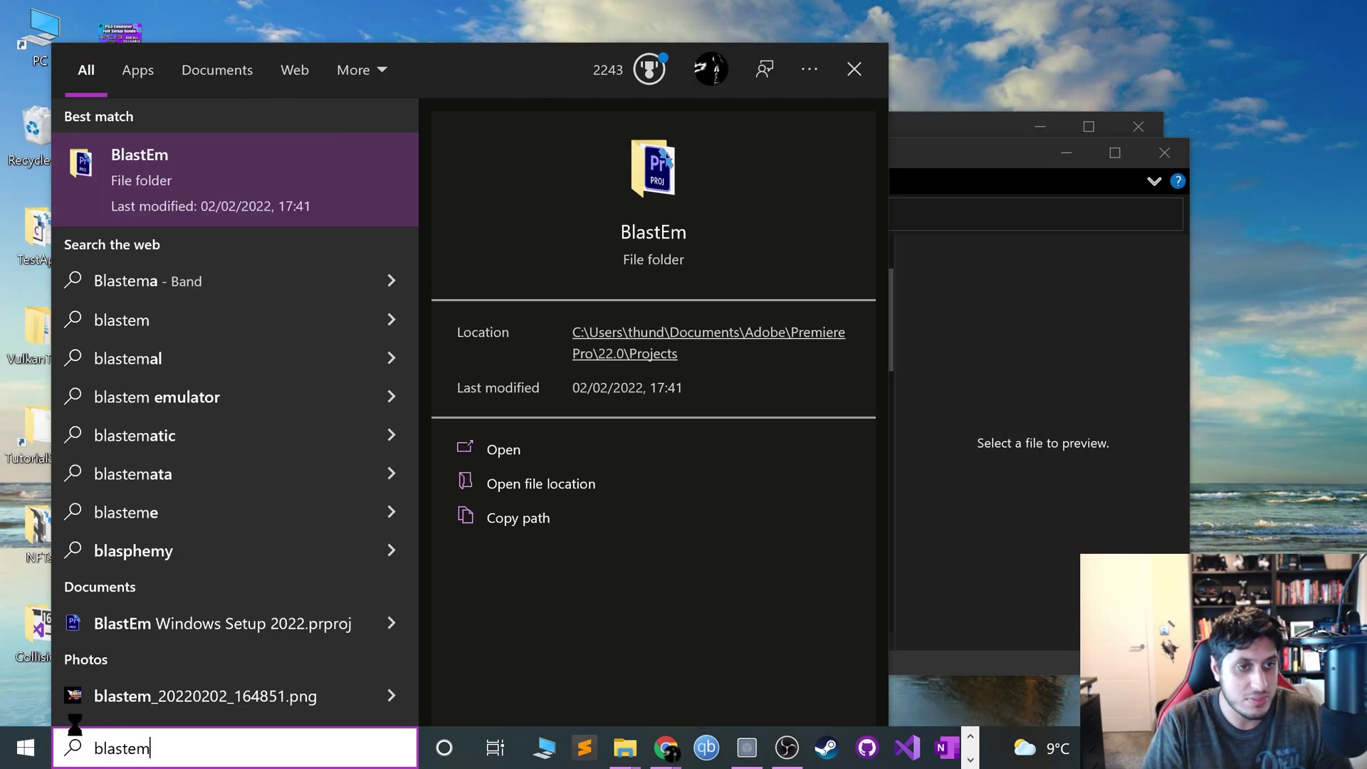
left_click(190, 216)
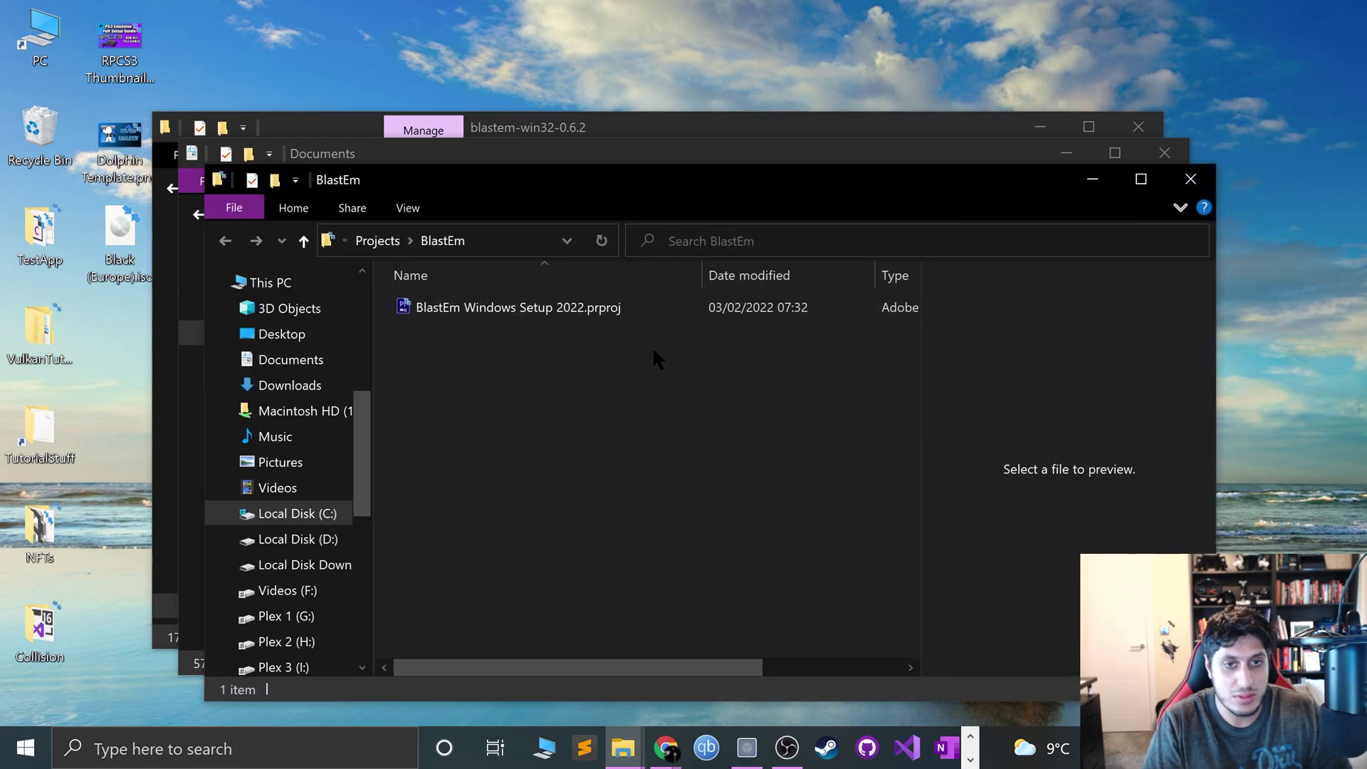
left_click(1190, 178)
Step: Return to the blastem-win32-0.6.2 folder, look through its files and briefly check the installed apps list
left_click(687, 128)
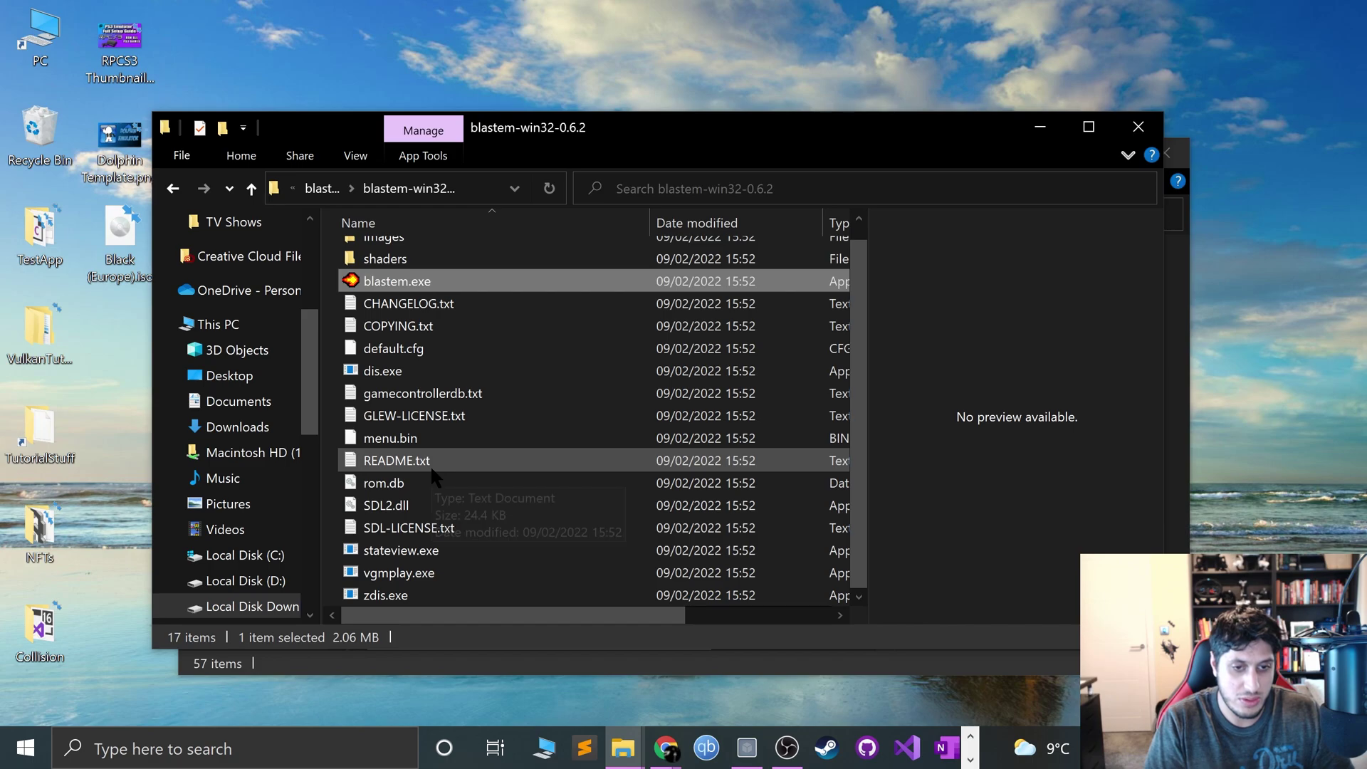
scroll(431, 471, "up", 1)
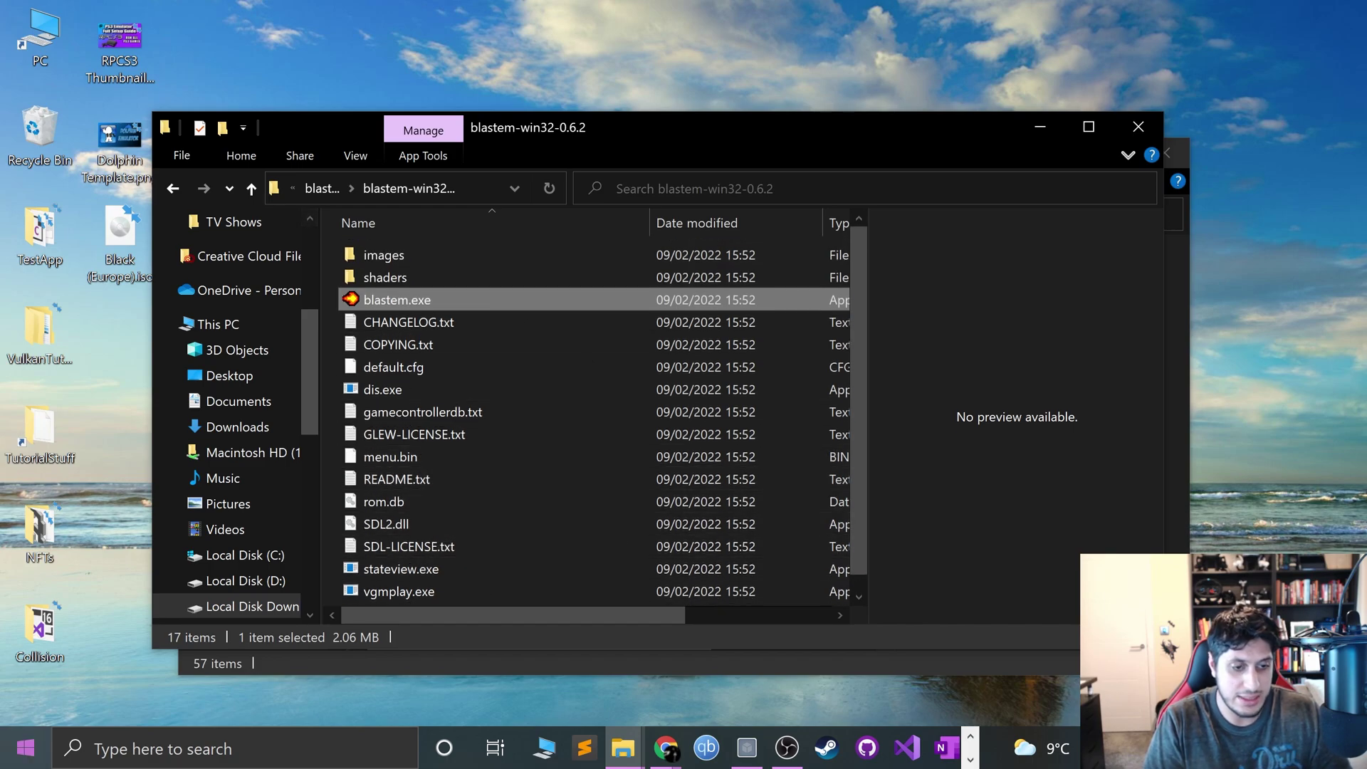
left_click(26, 748)
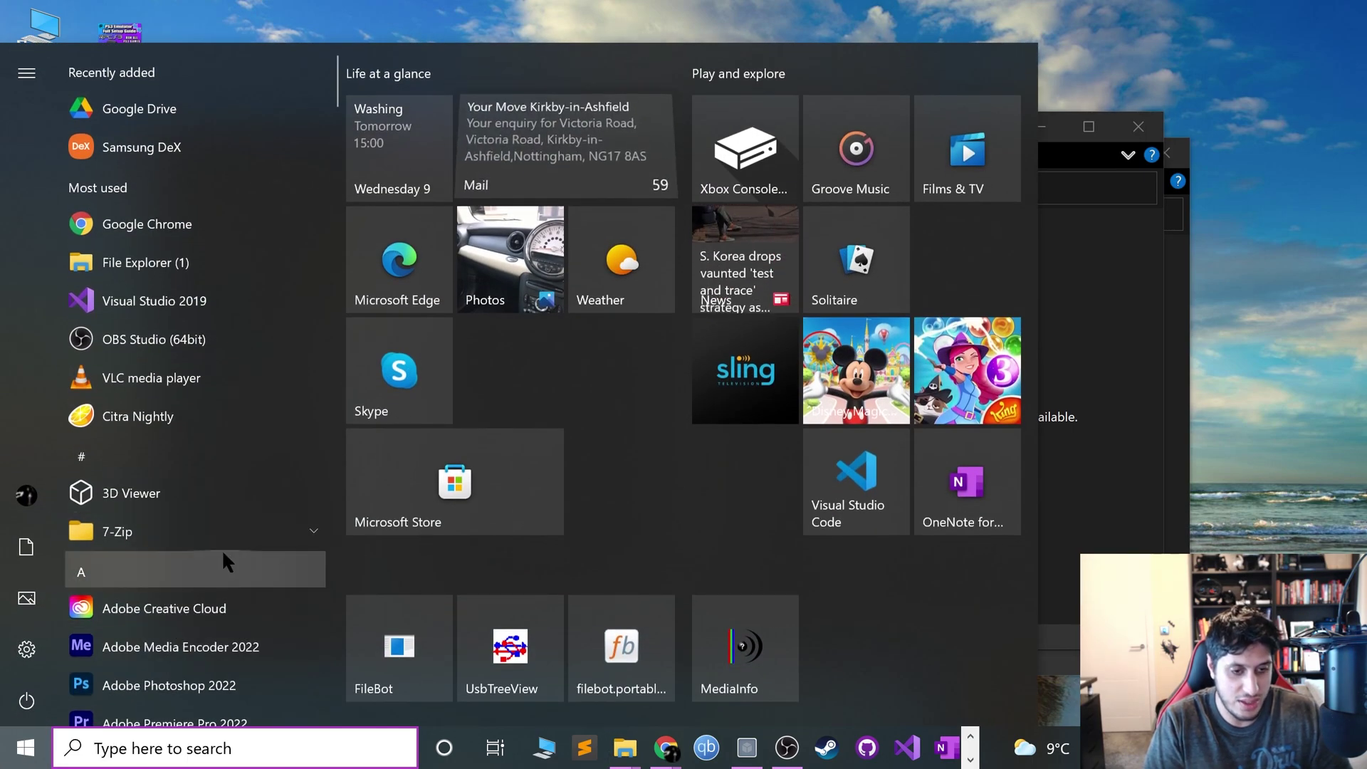
scroll(223, 558, "down", 1)
left_click(1100, 457)
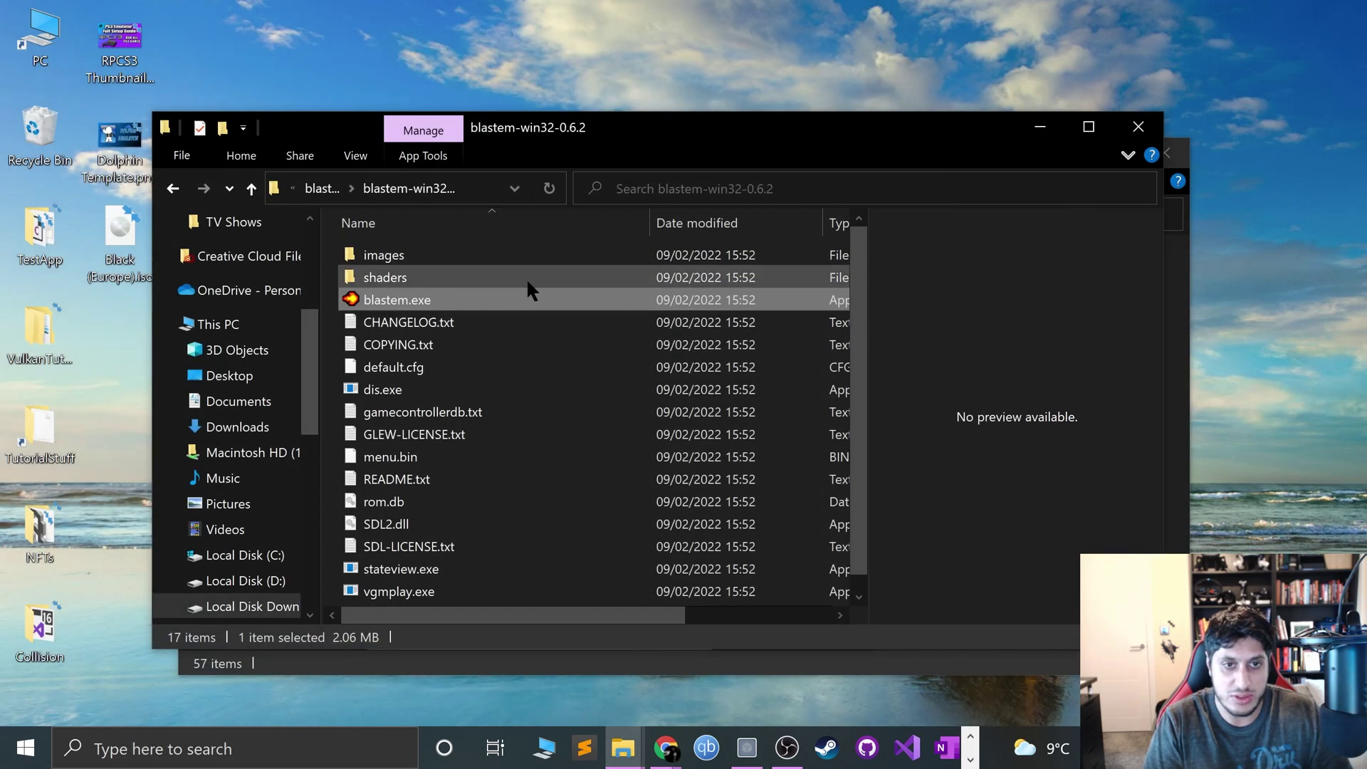
Step: Relaunch BlastEm, check its About page and the Controller 1 key bindings, and exit the emulator
double_click(524, 302)
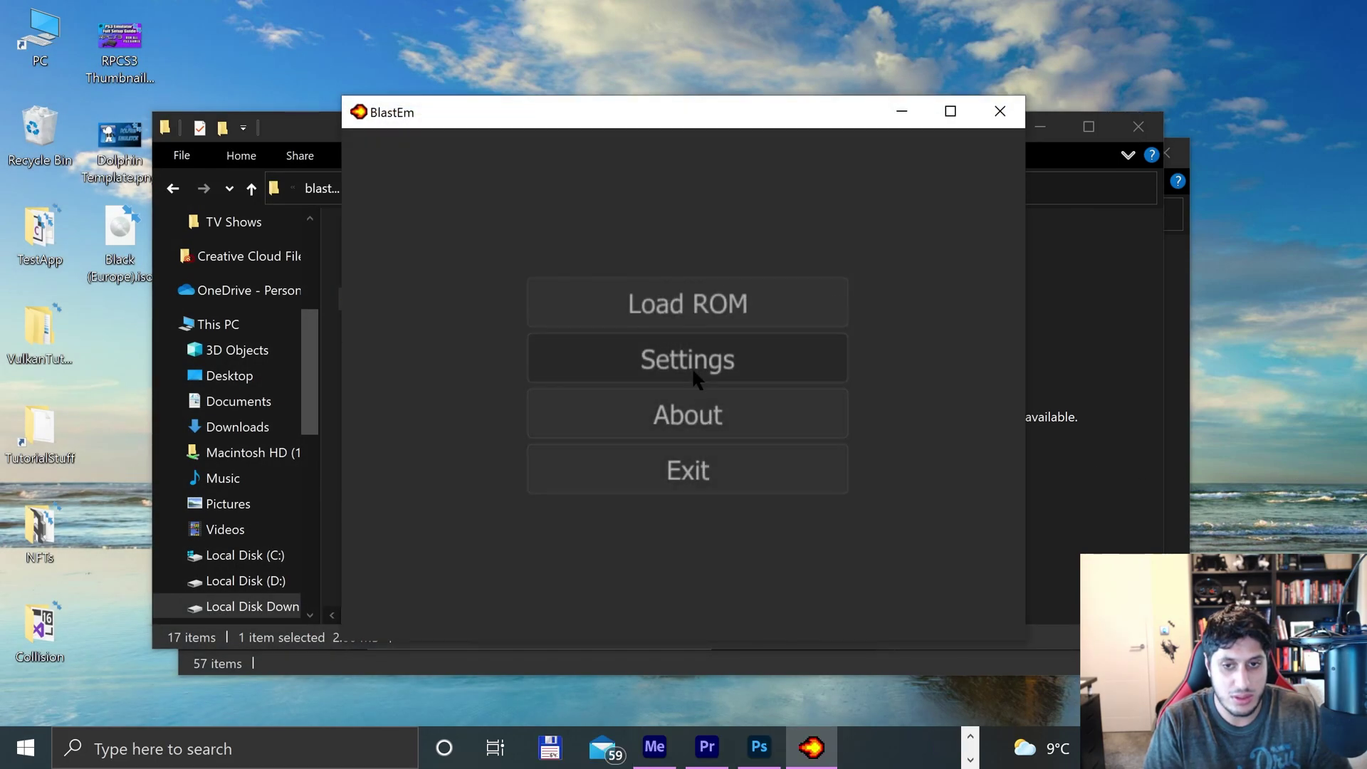
left_click(684, 410)
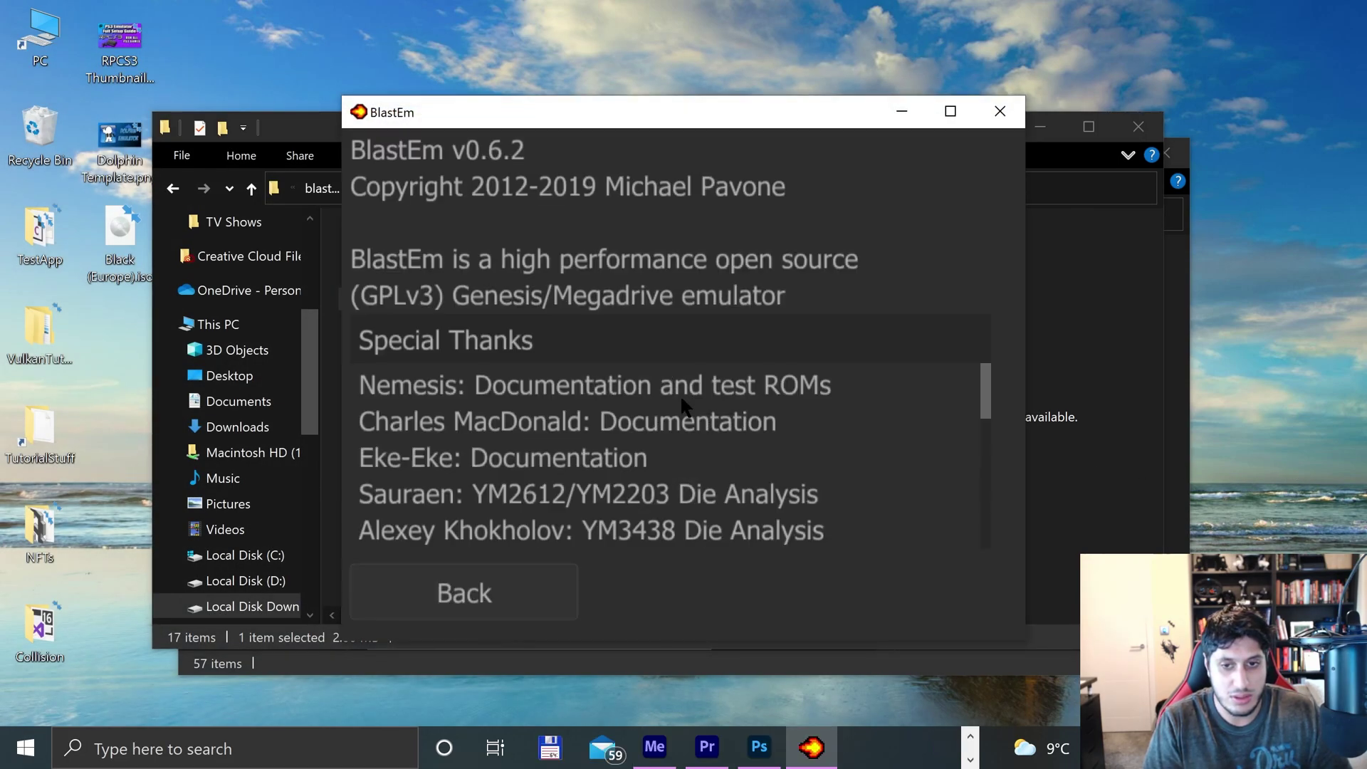
left_click(497, 578)
left_click(686, 360)
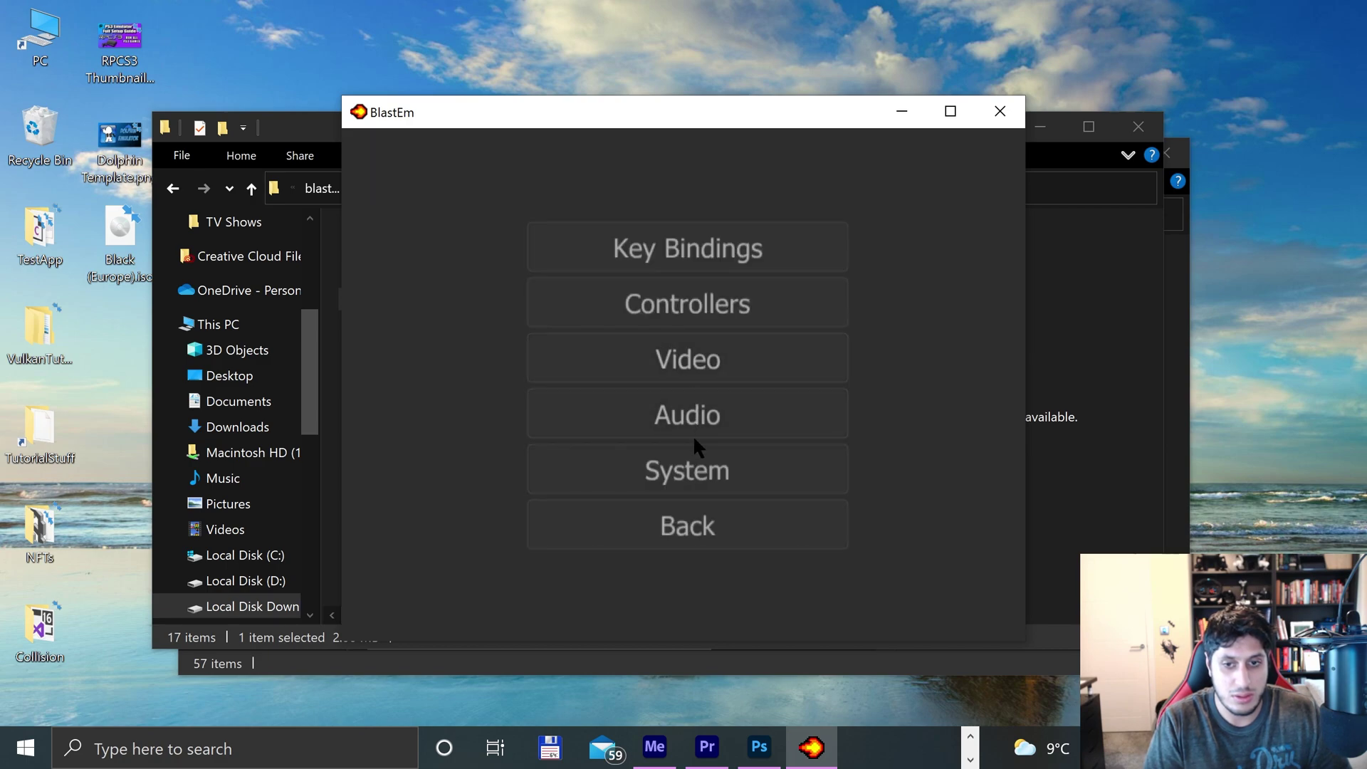
left_click(682, 266)
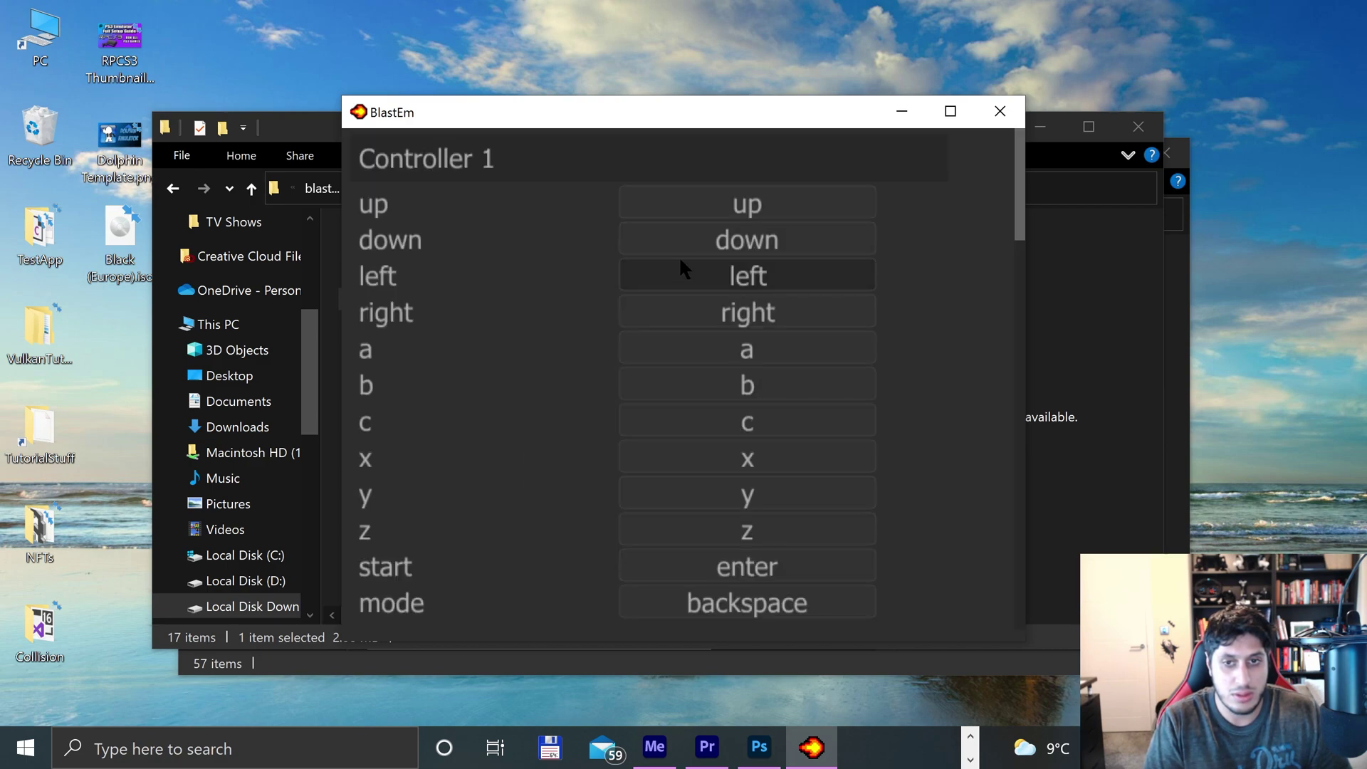
left_click(1000, 112)
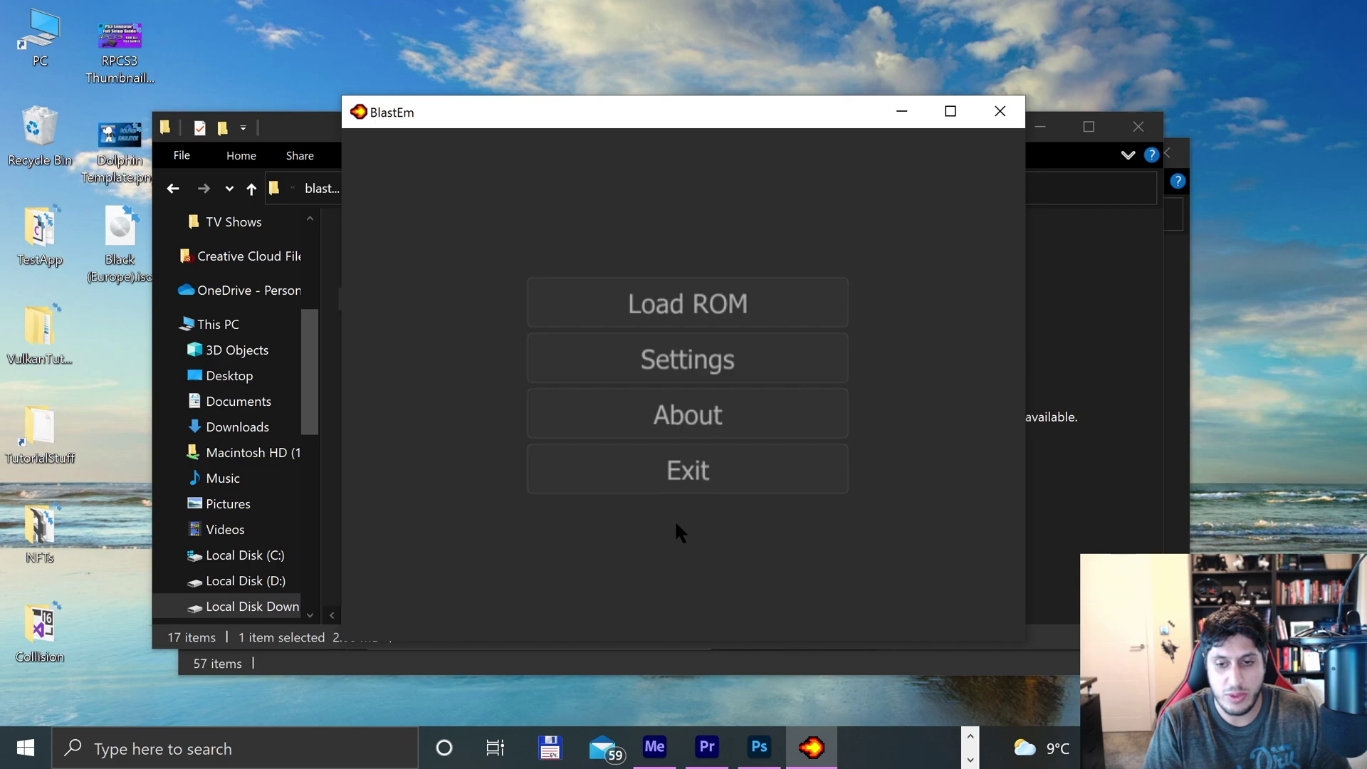
left_click(688, 470)
Step: Open a new Chrome window and search Google for "where is blastem app data stored"
right_click(664, 748)
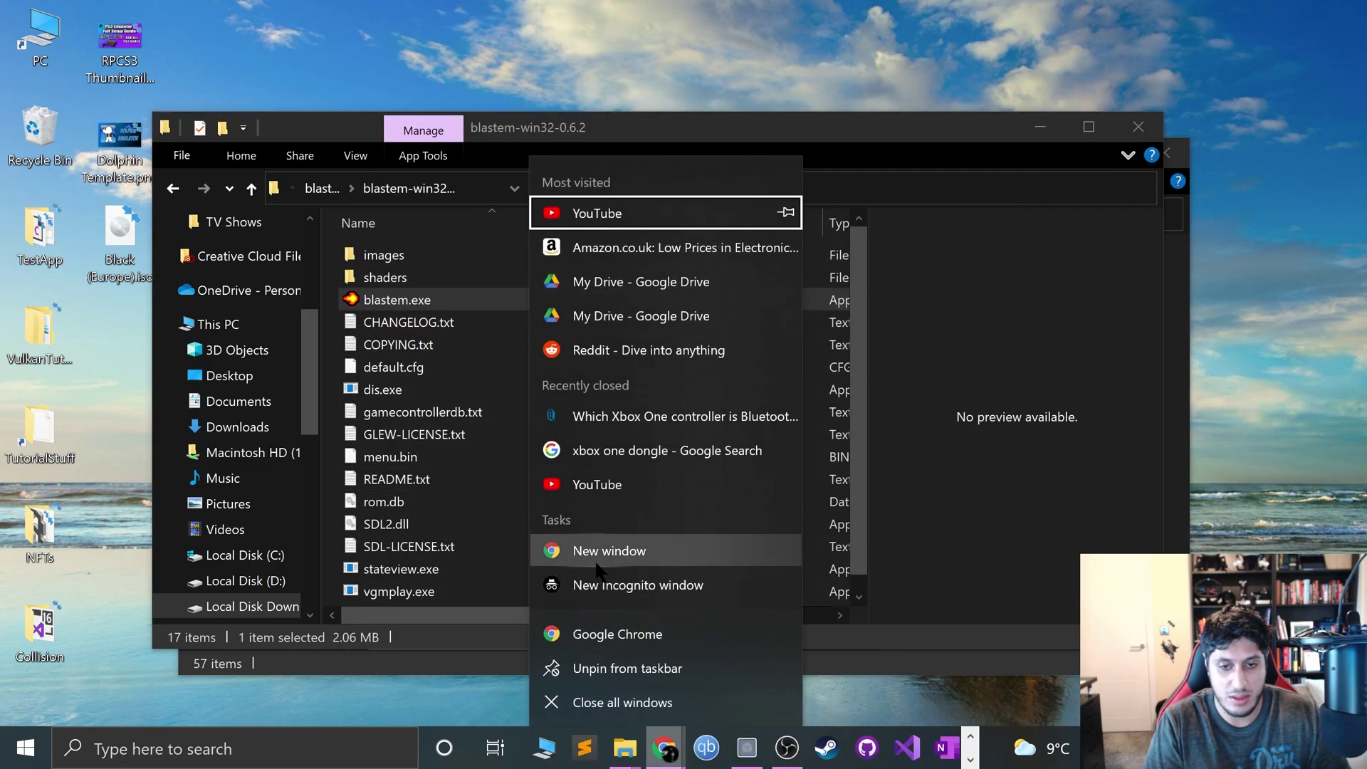
left_click(594, 559)
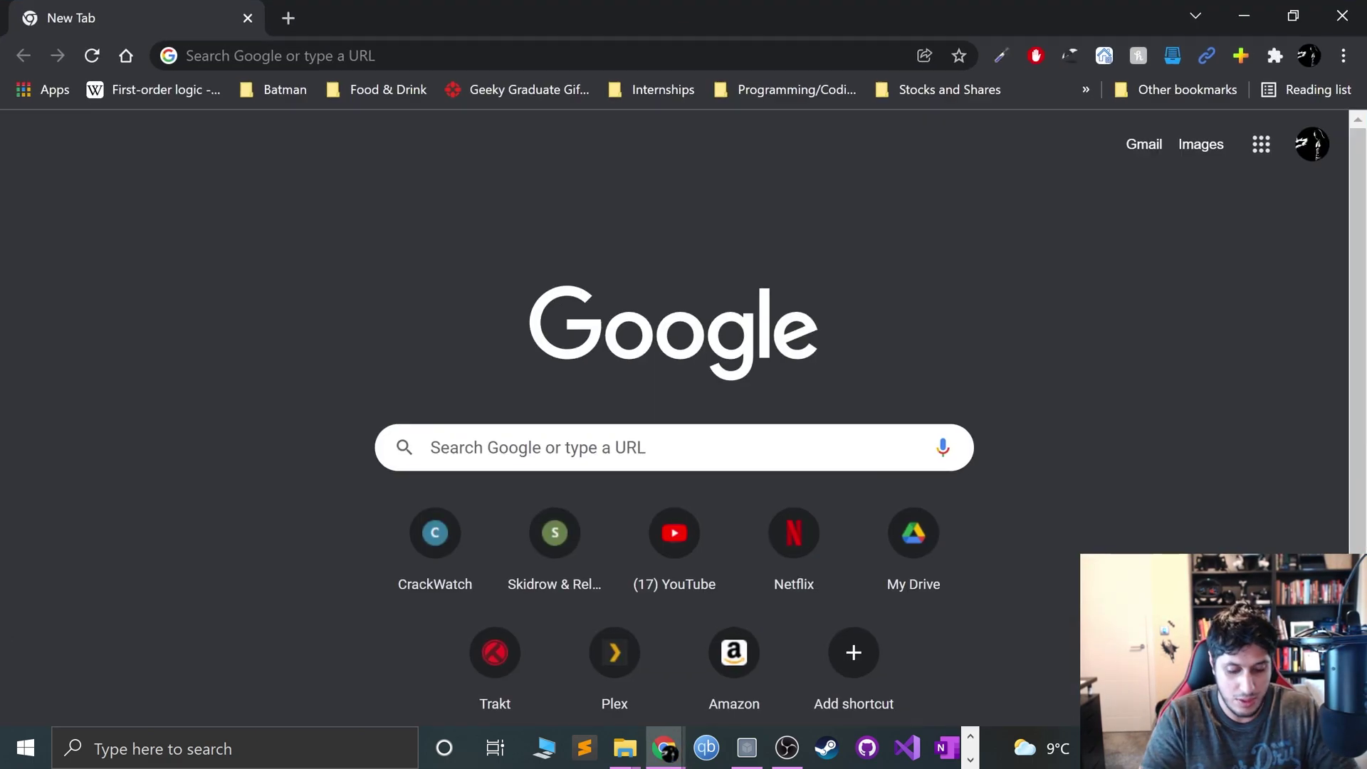
key("ctrl+l")
type("whe")
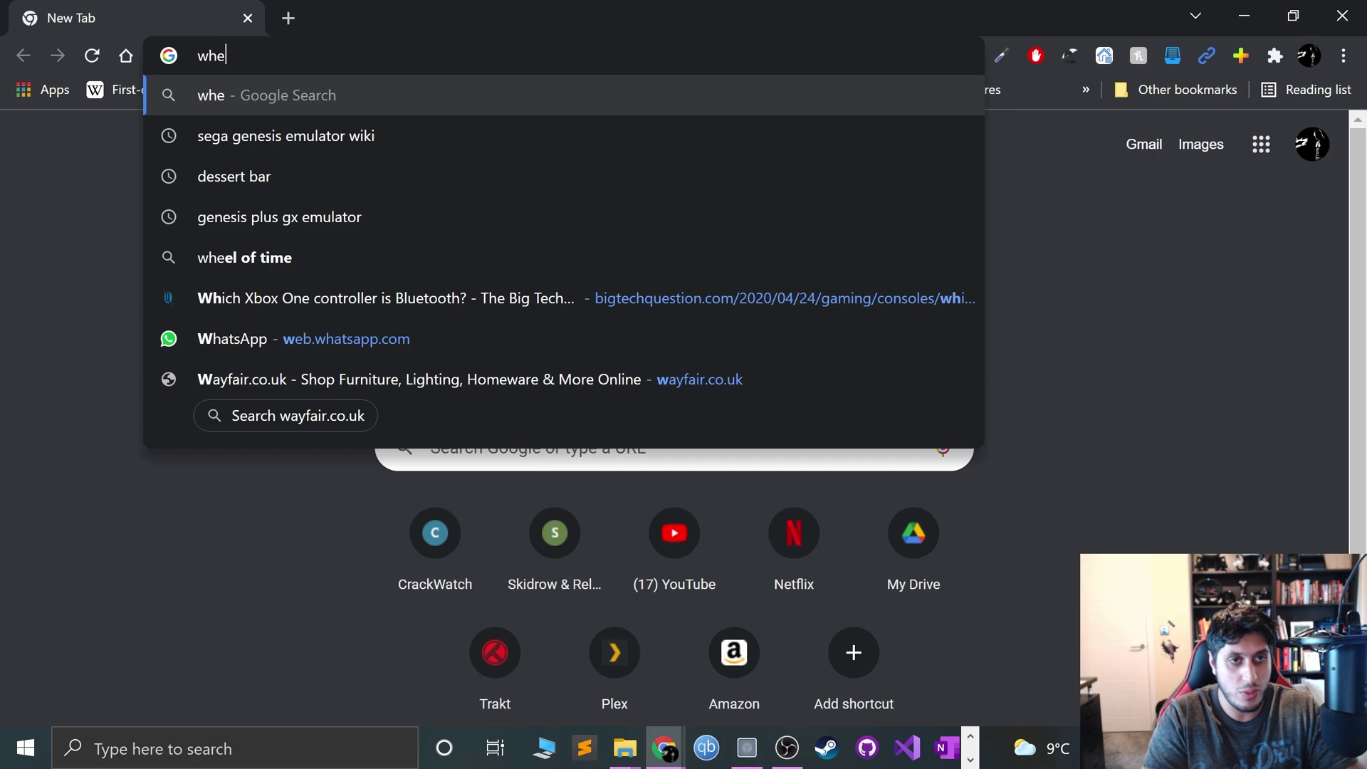
type("re is blas")
key("BackSpace")
key("BackSpace")
key("BackSpace")
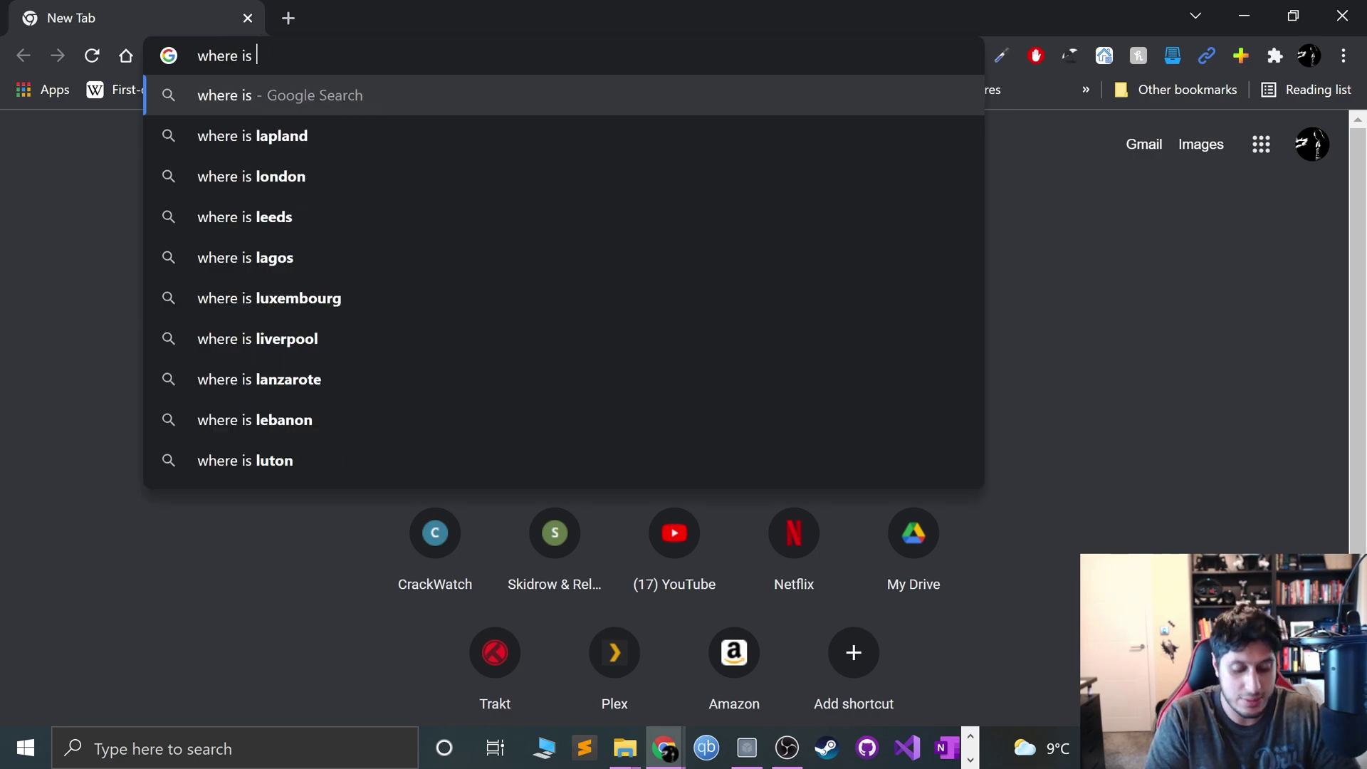
type("blastem app data")
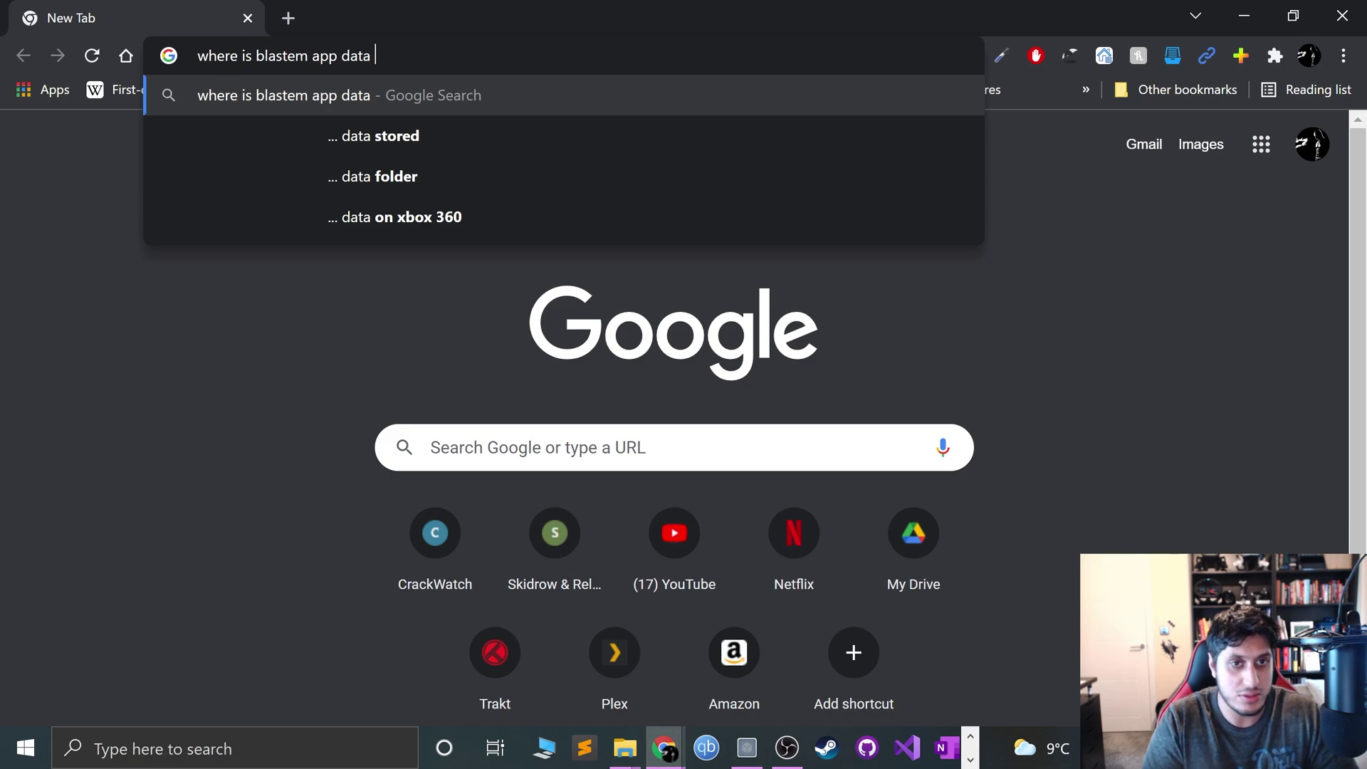
key("Down")
key("Return")
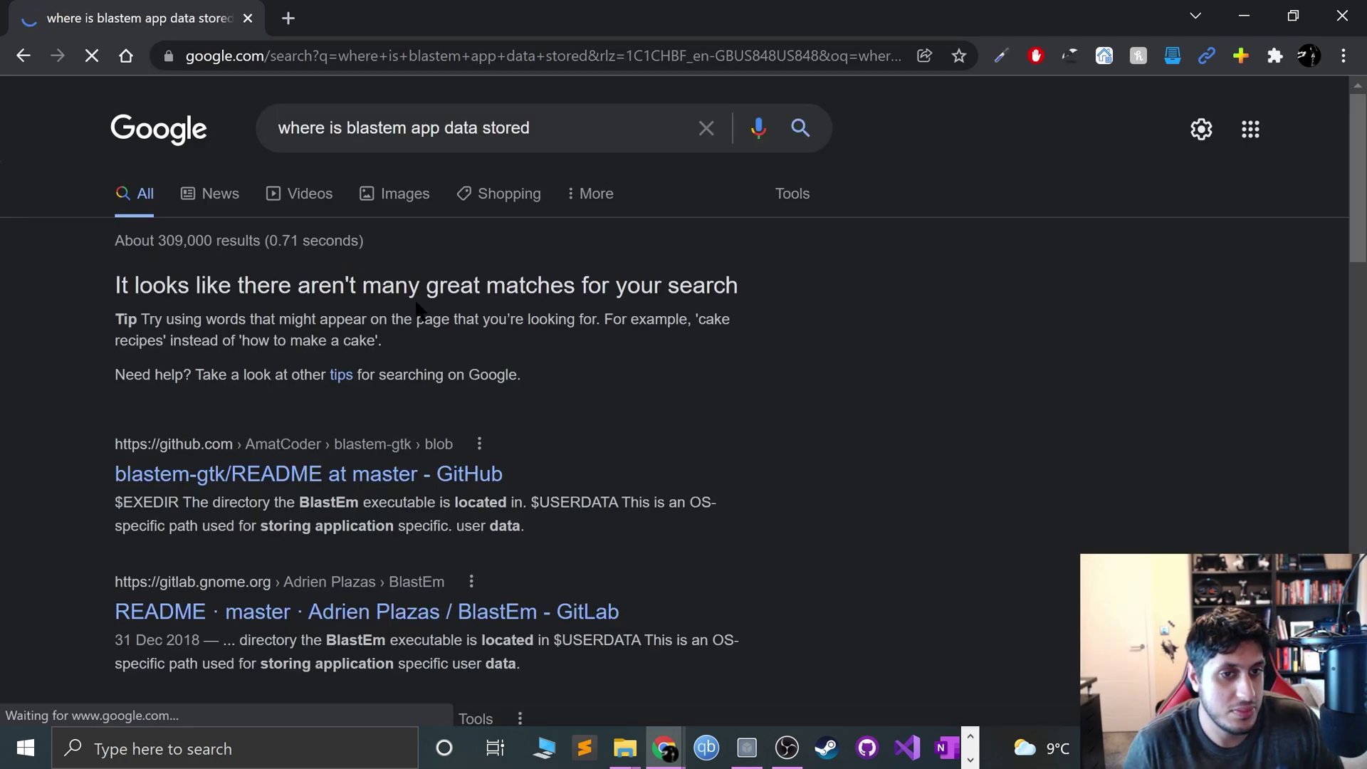
Step: Open the blastem-gtk README result on GitHub and return to the search results
left_click(316, 474)
scroll(364, 563, "down", 4)
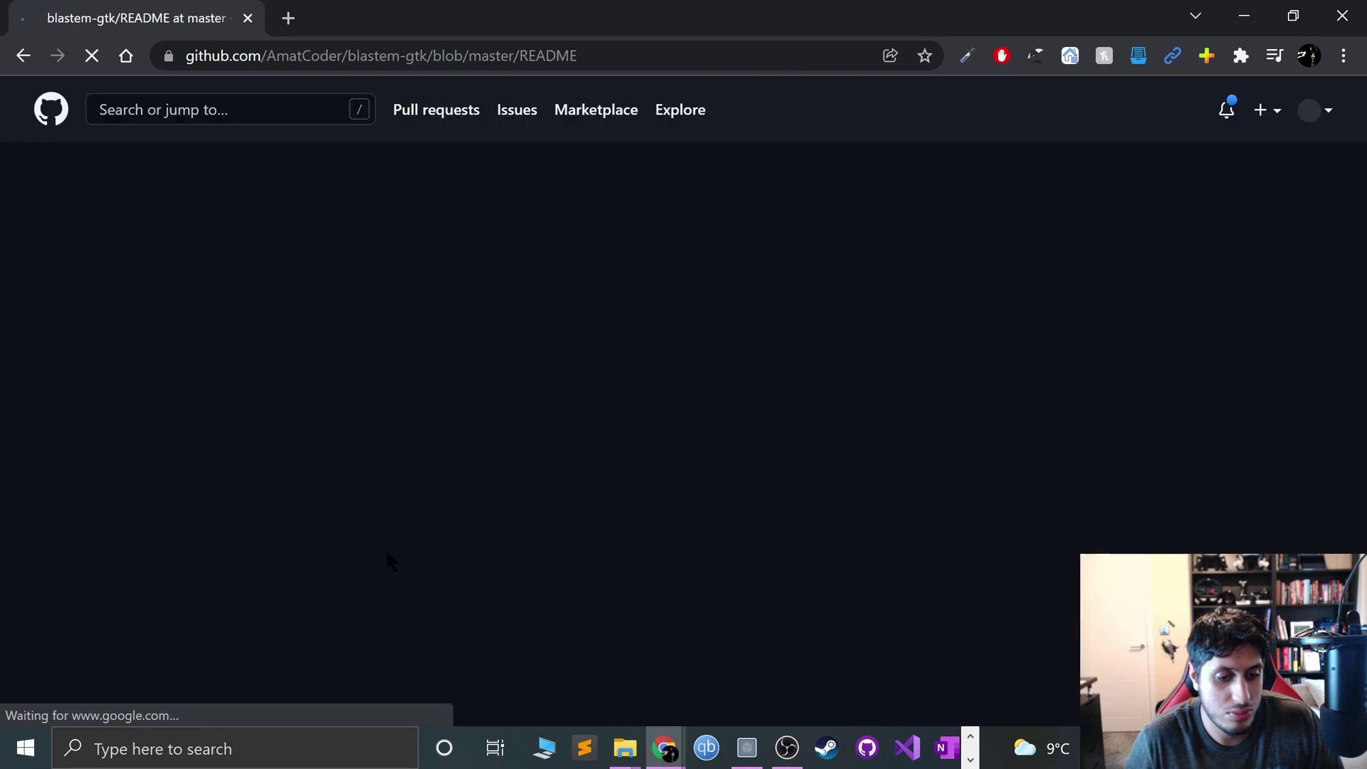
left_click(17, 57)
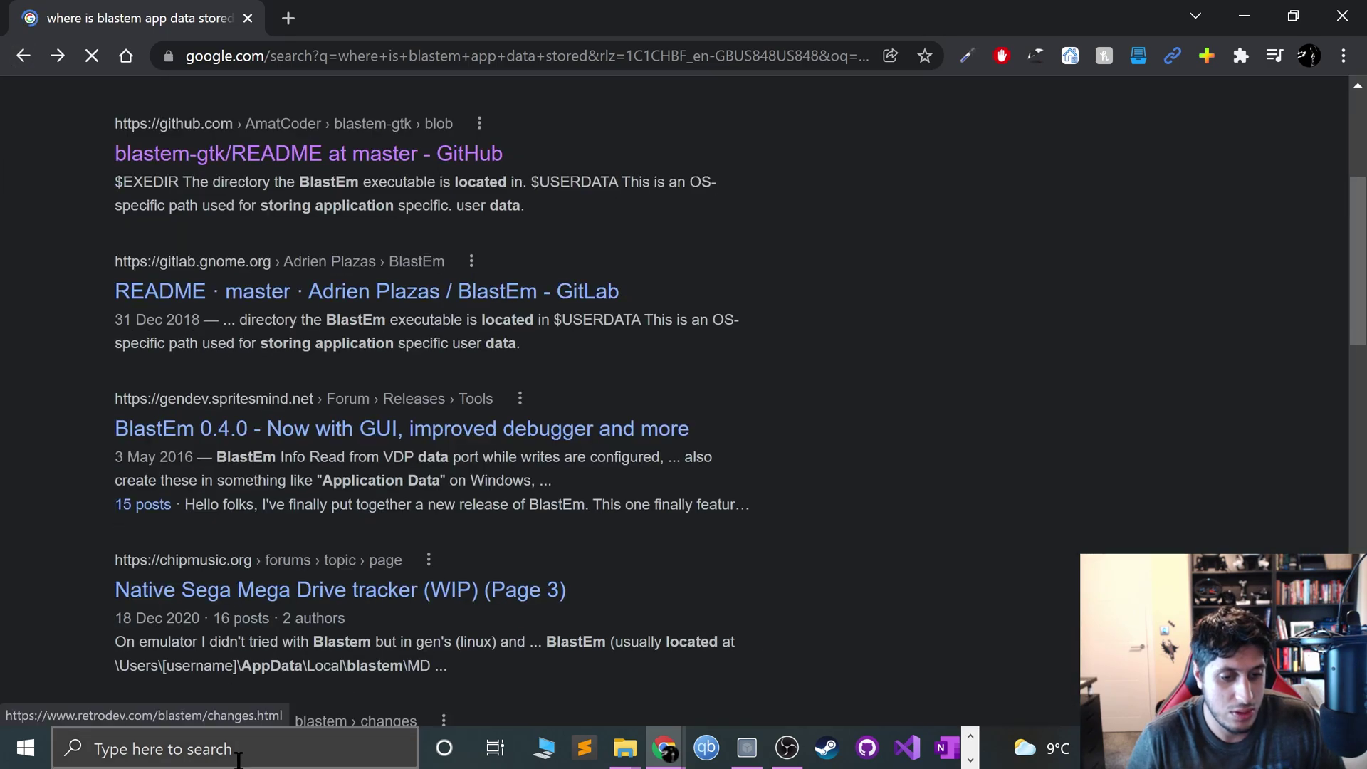
Step: Open the %appdata% folder through the Windows search
left_click(17, 759)
type("$")
key("BackSpace")
type("%")
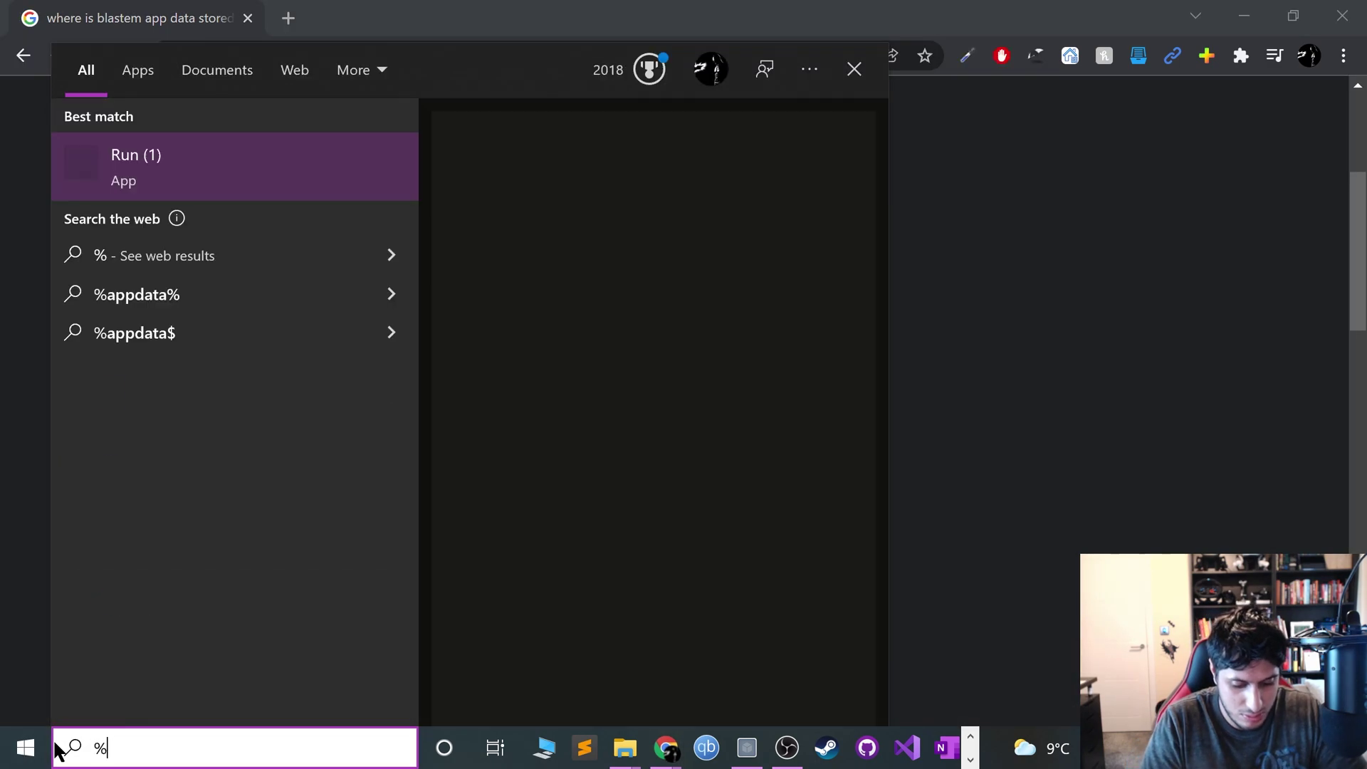
type("appdata")
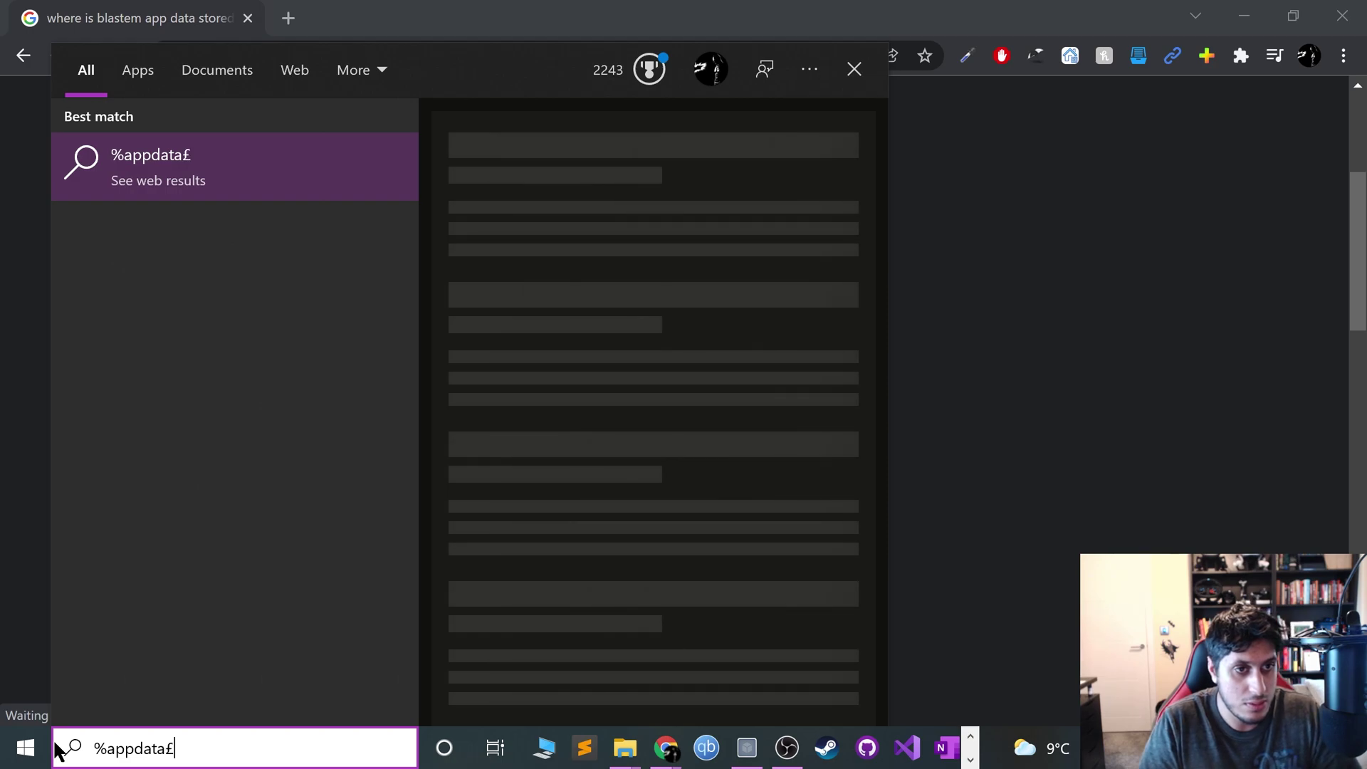
type("$")
key("BackSpace")
type("%")
key("Return")
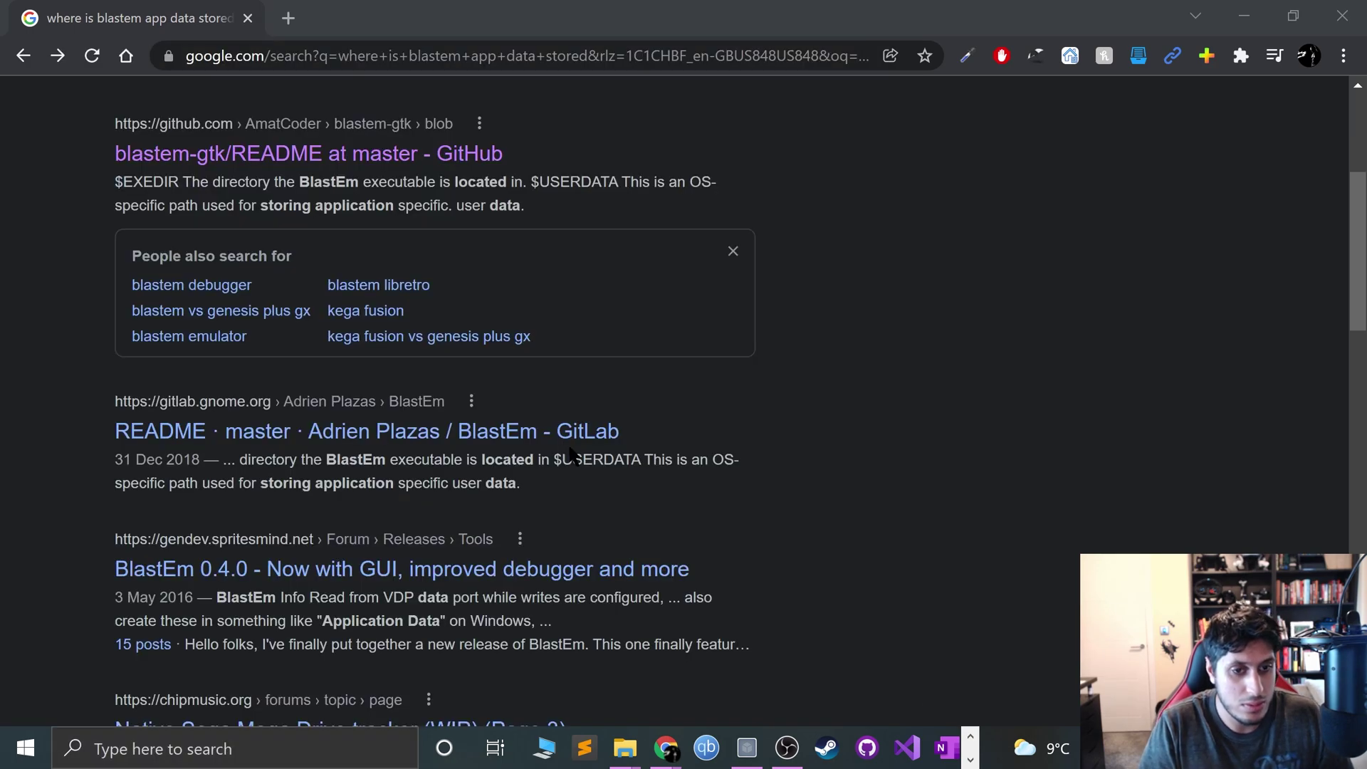
Step: Look through the AppData Roaming folder for a BlastEm folder
scroll(541, 442, "down", 10)
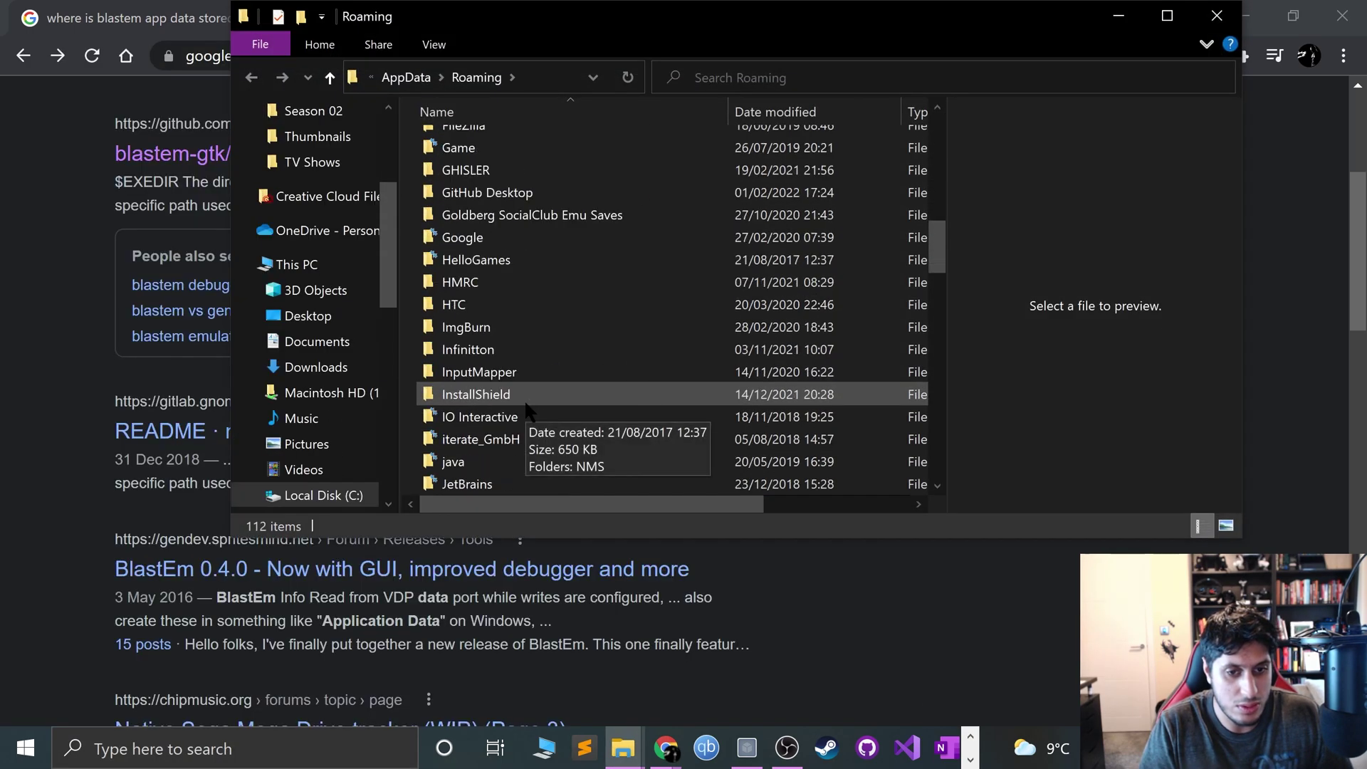
scroll(530, 427, "down", 2)
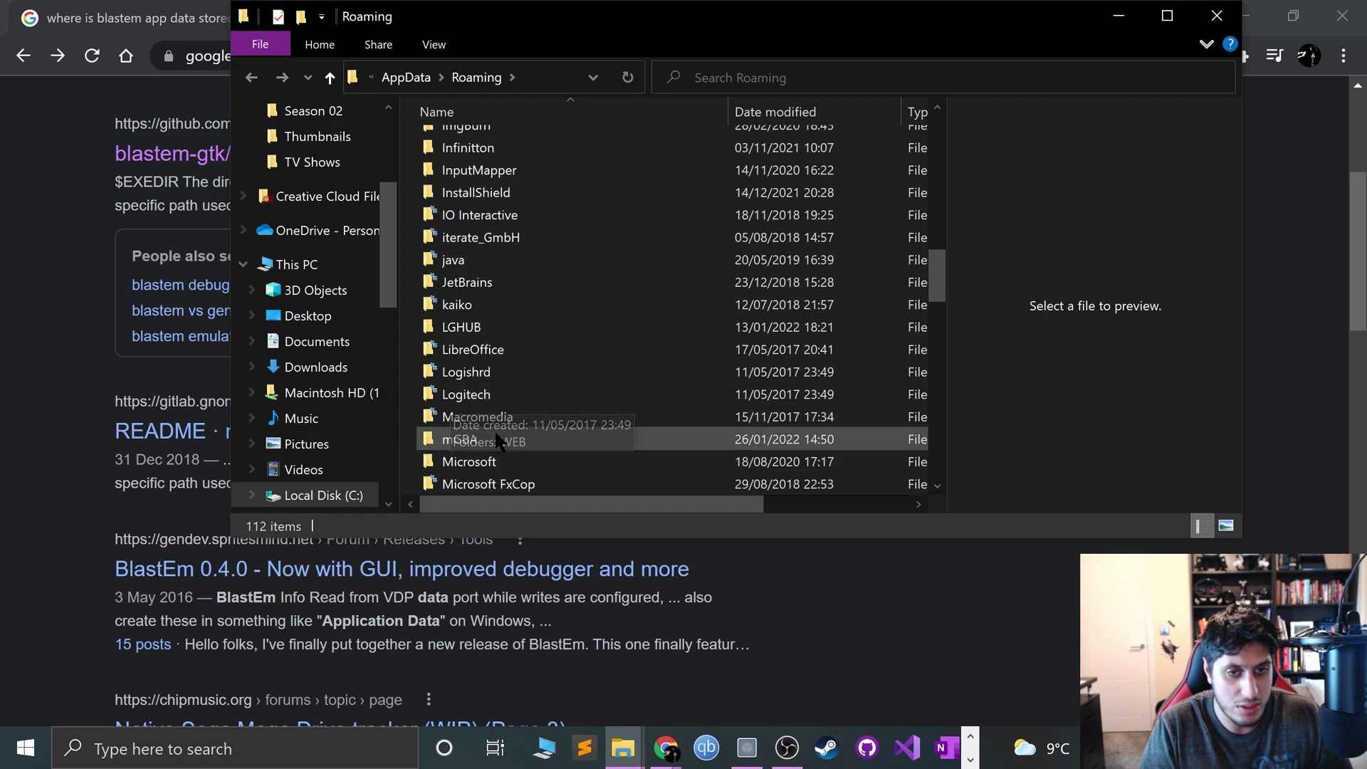
scroll(612, 434, "down", 6)
scroll(635, 436, "down", 6)
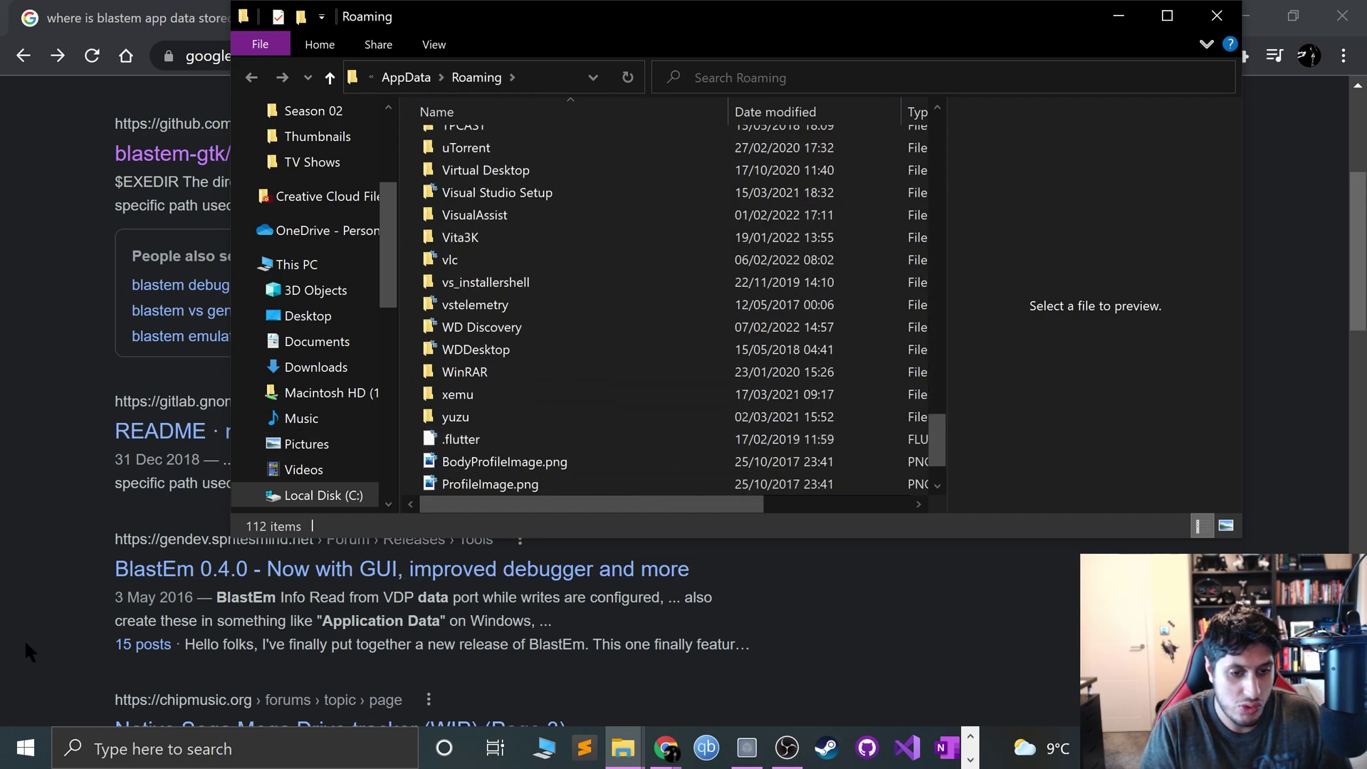
Step: Check the Google results for BlastEm's storage path and switch back to the Roaming folder window
left_click(359, 641)
scroll(477, 605, "down", 2)
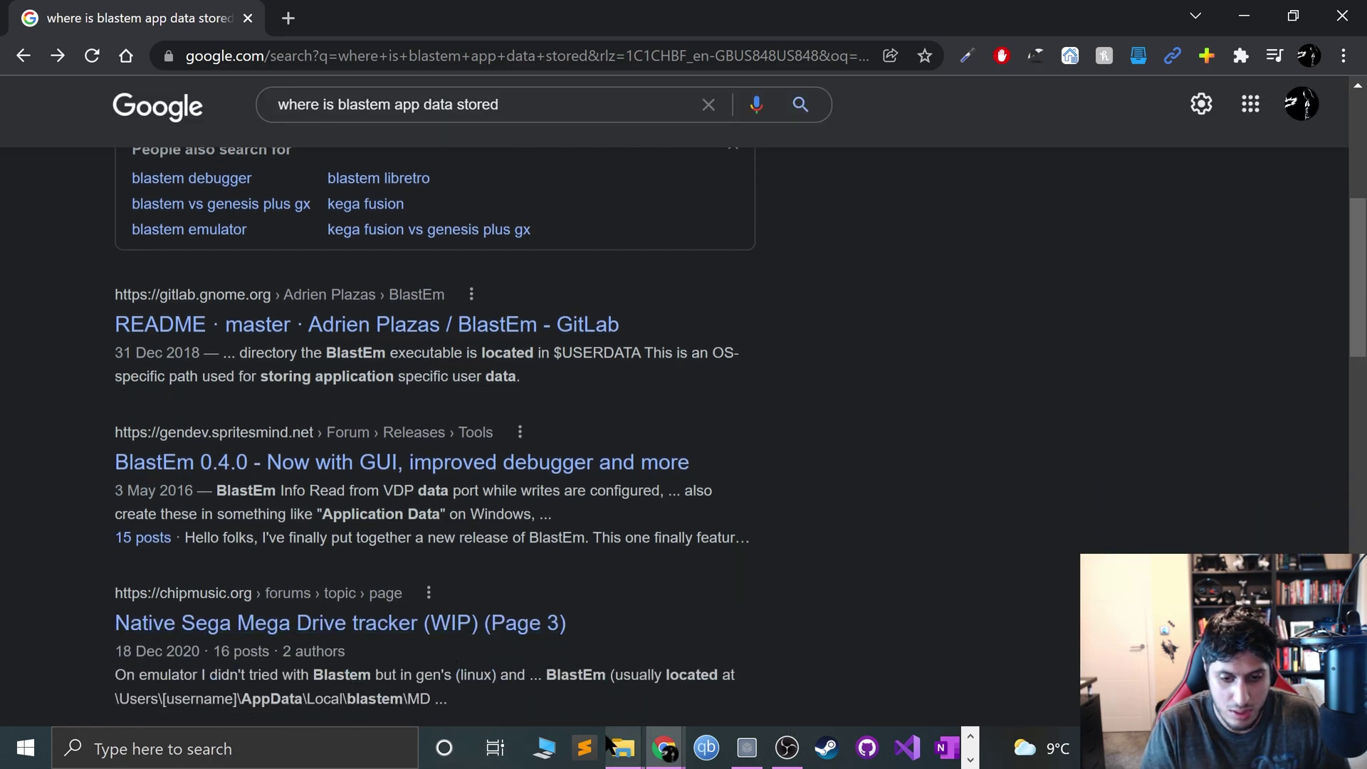
mouse_move(620, 748)
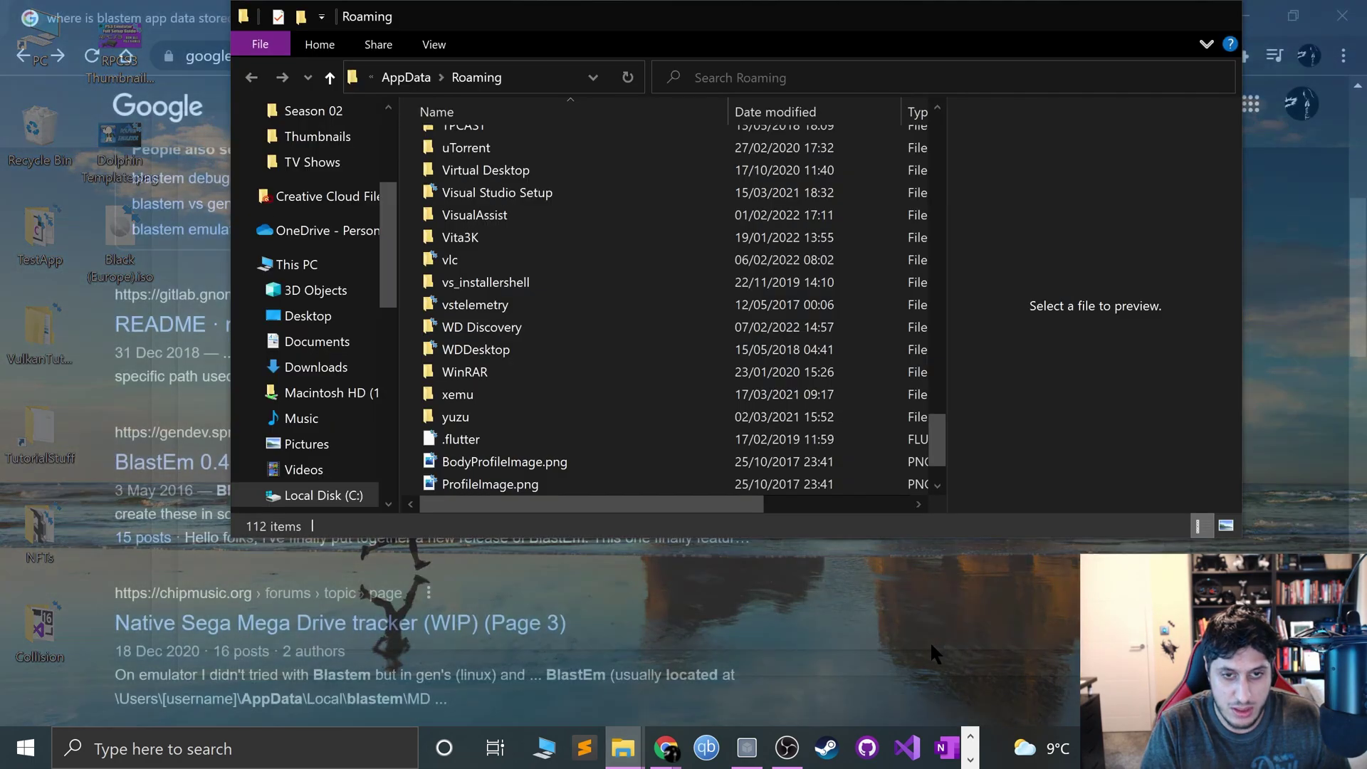
left_click(939, 641)
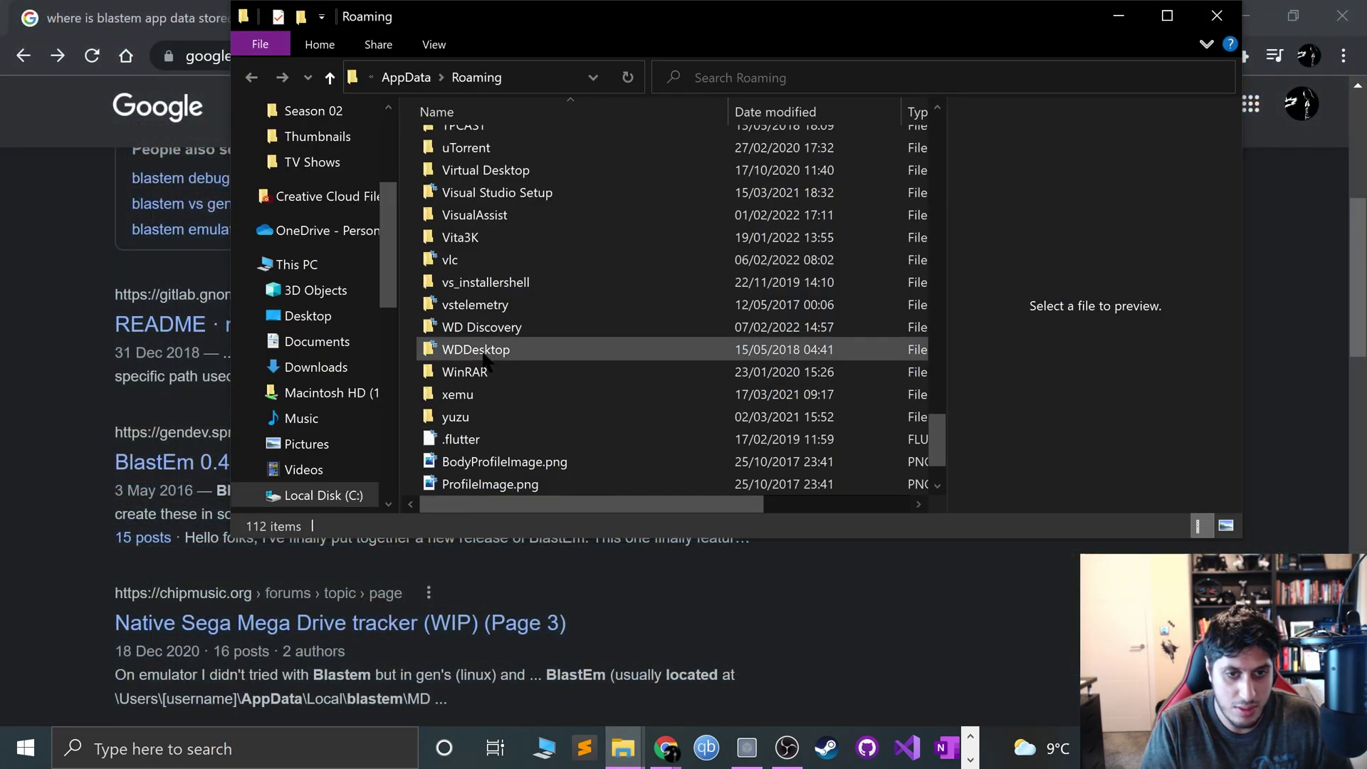
Step: Open the personal profile folder inside Users on Local Disk (C:)
left_click(304, 497)
left_click(535, 399)
scroll(536, 398, "down", 1)
left_click(528, 422)
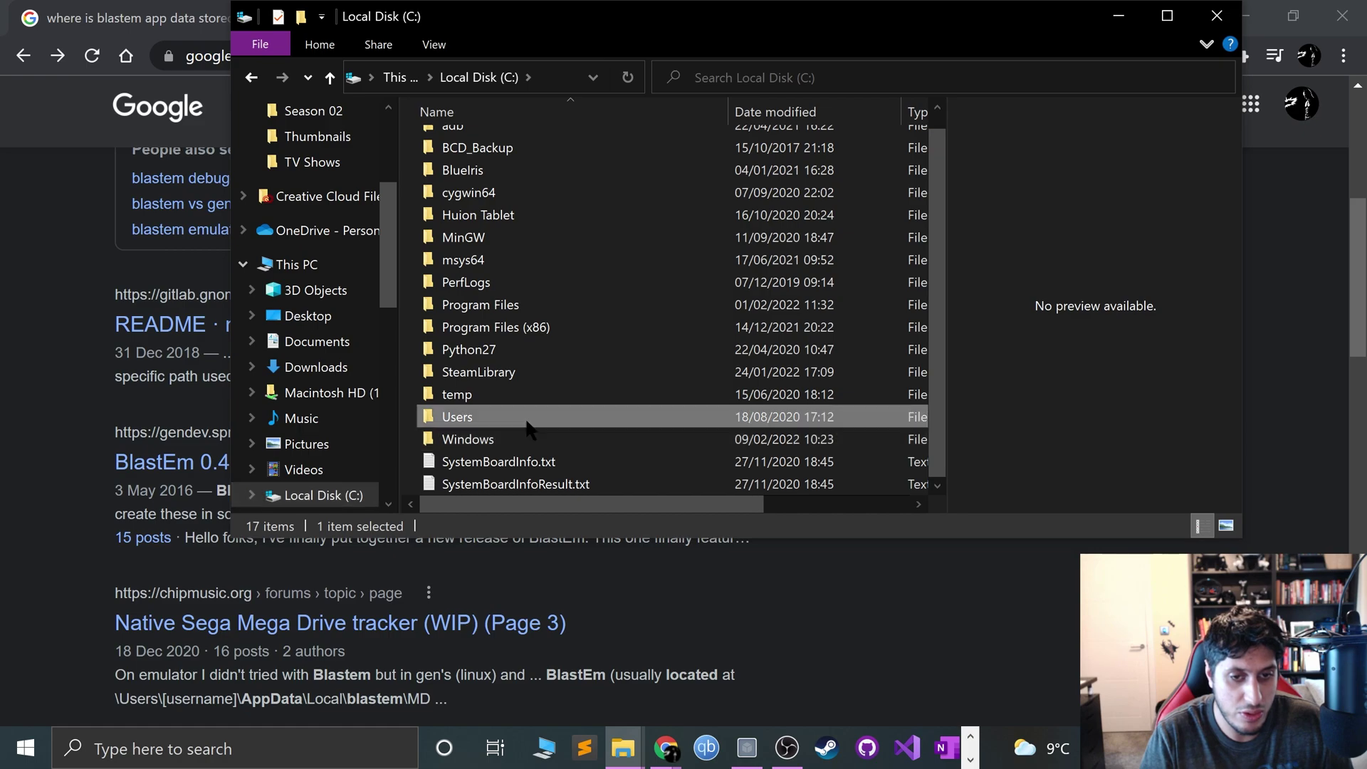
double_click(528, 420)
double_click(514, 255)
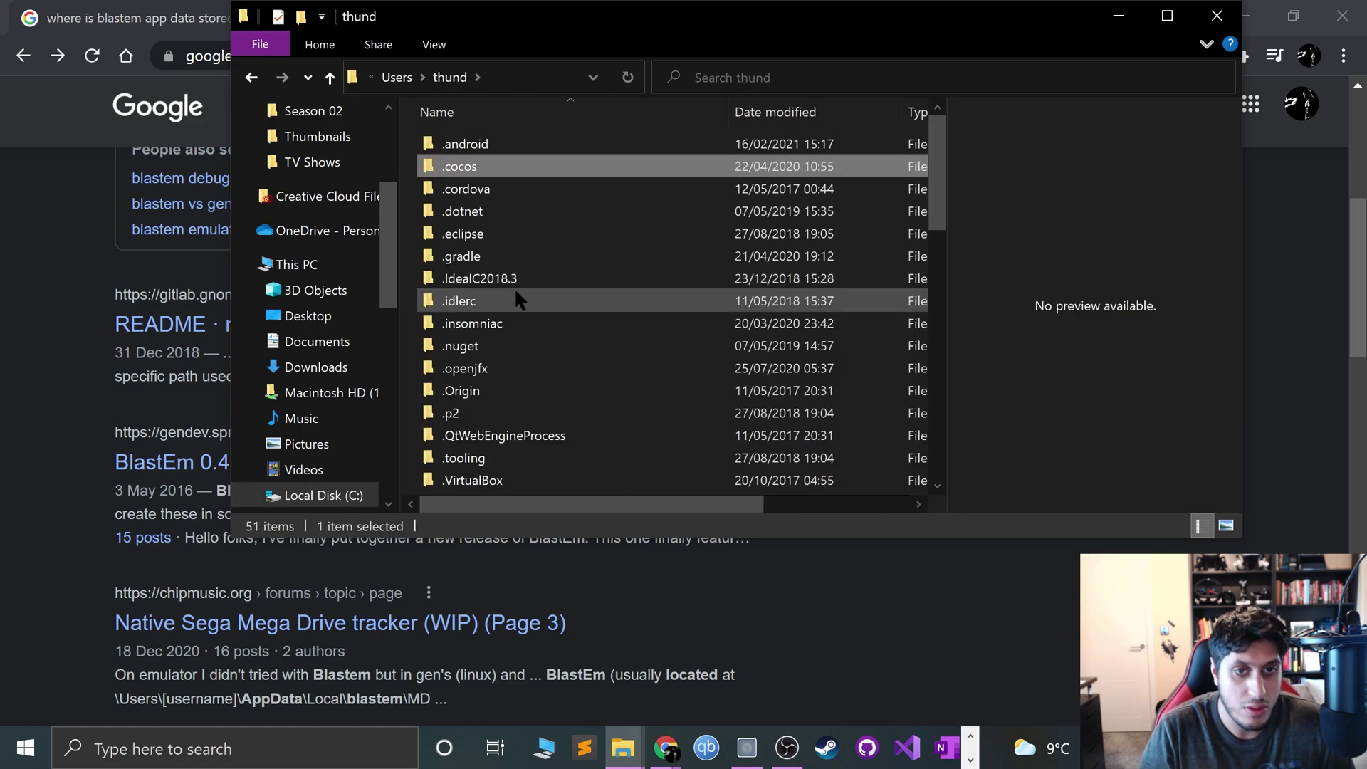
Step: Look for AppData in the profile folder and turn on the display of hidden items
key("Down")
scroll(520, 321, "down", 4)
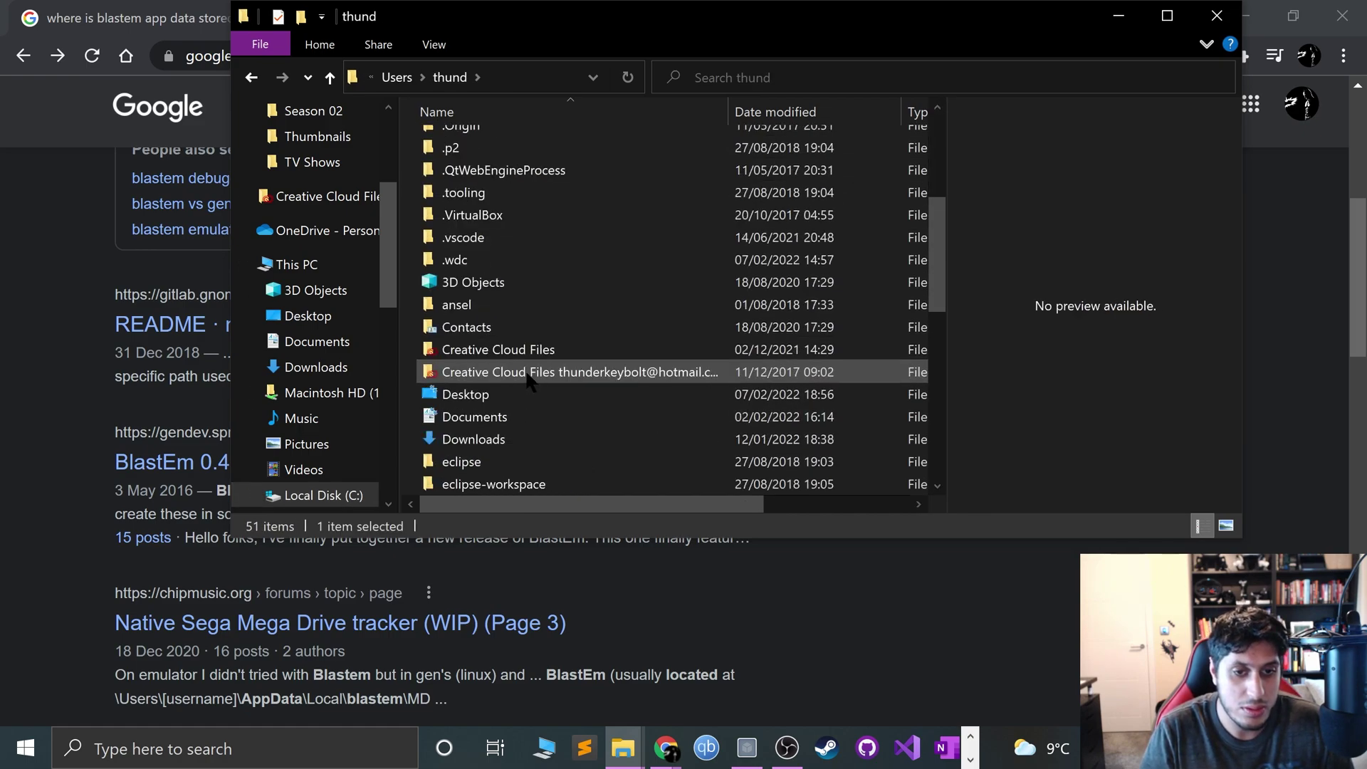
scroll(527, 374, "down", 2)
scroll(525, 371, "up", 6)
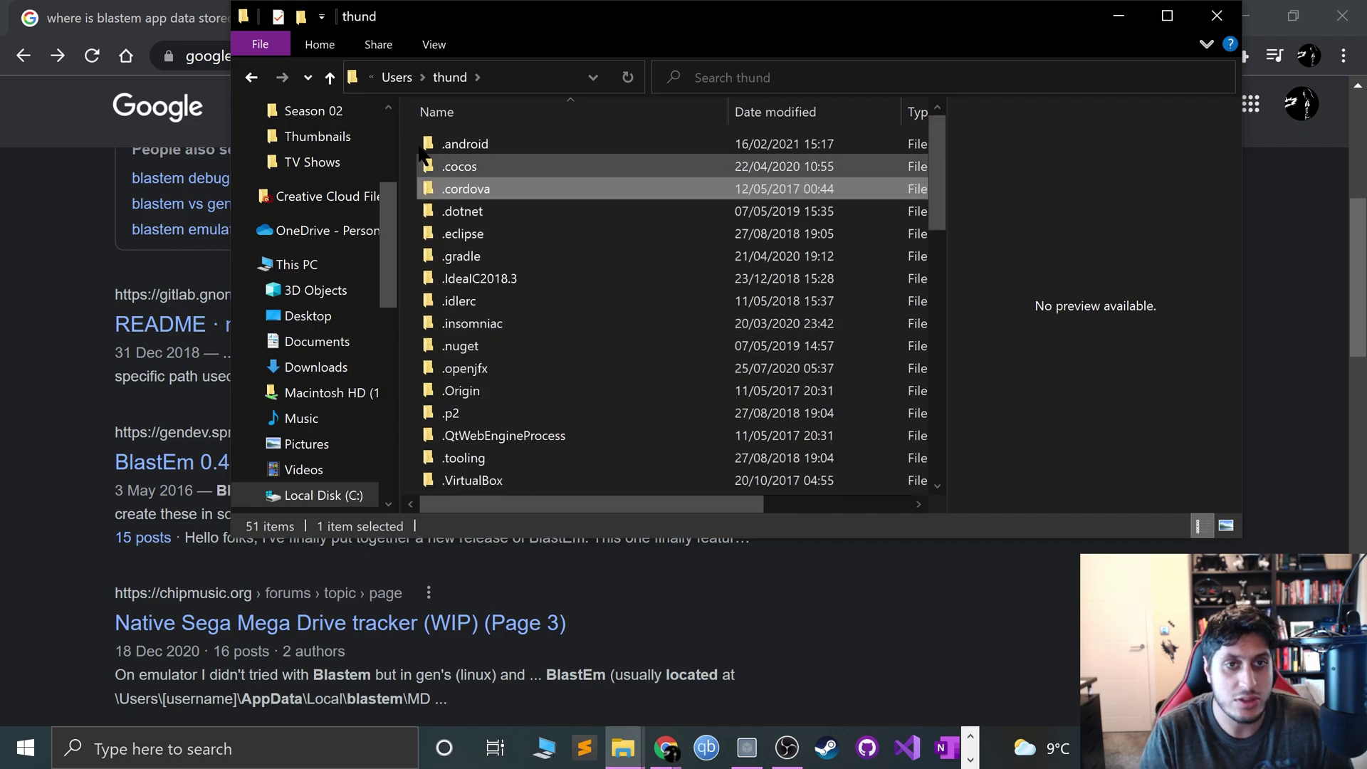
left_click(434, 44)
left_click(920, 124)
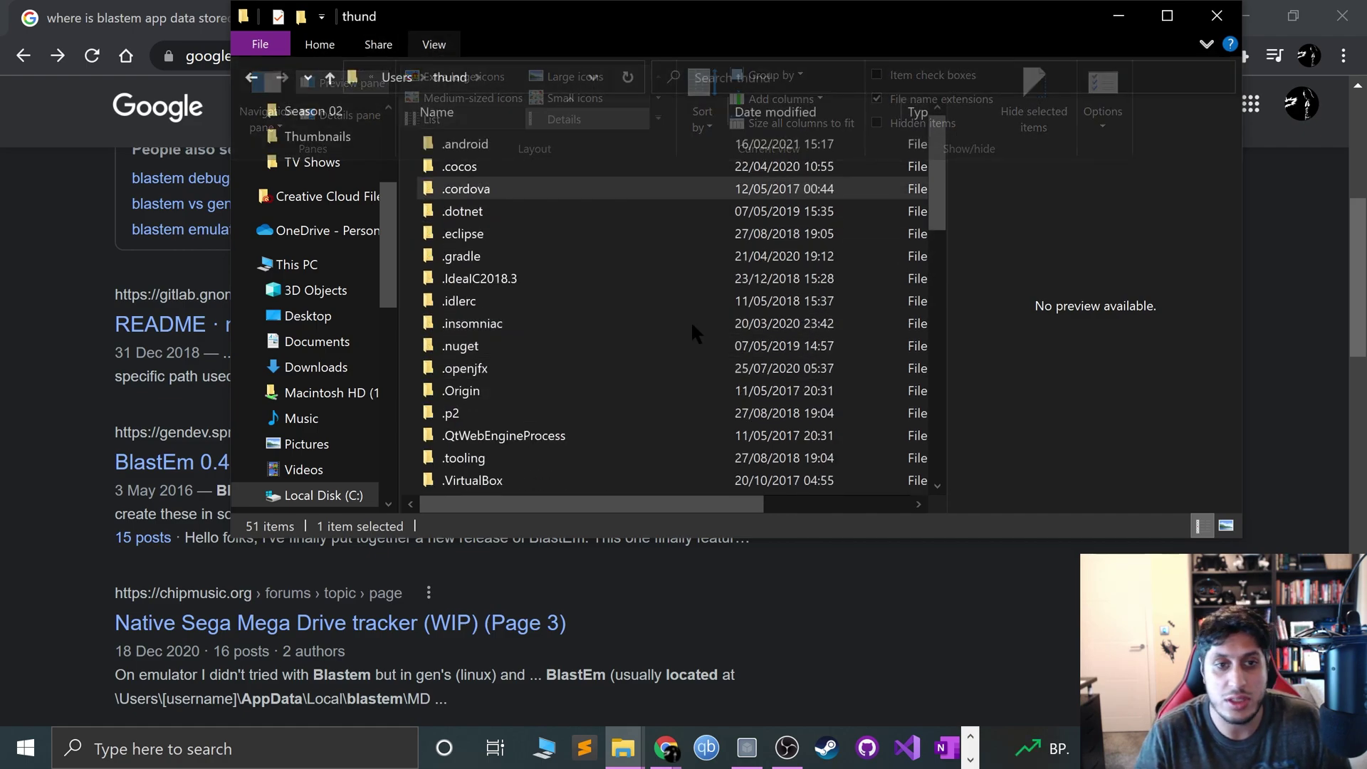
Step: Open the blastem folder inside AppData\Local of the profile folder
scroll(578, 247, "down", 3)
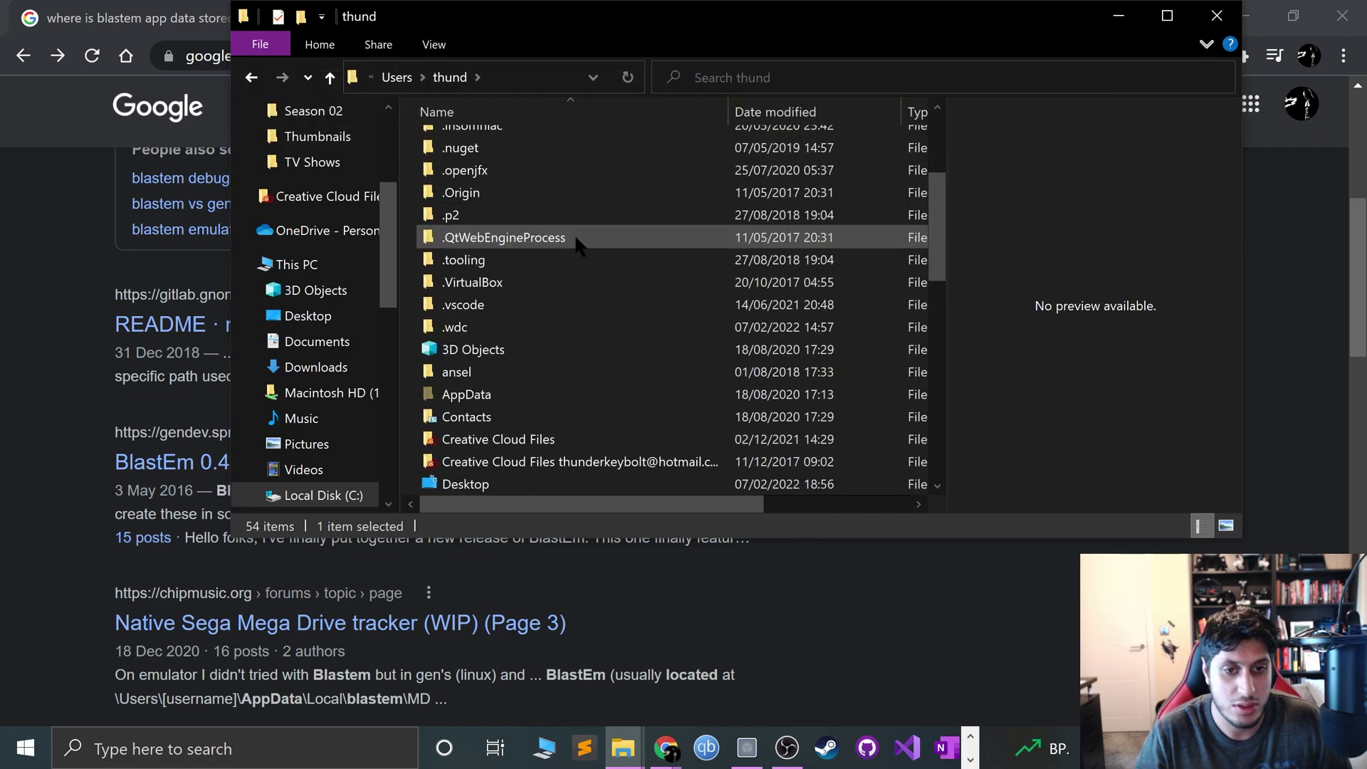
double_click(529, 392)
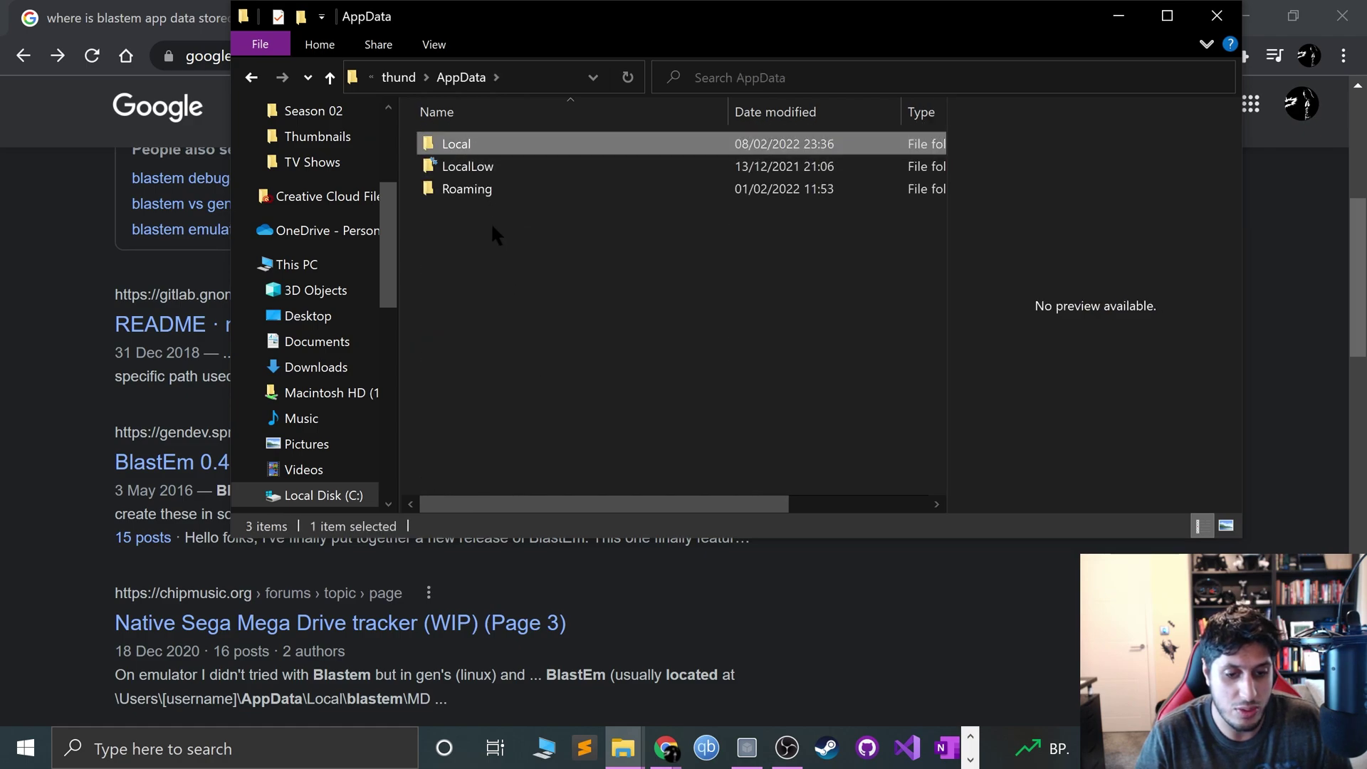
double_click(546, 142)
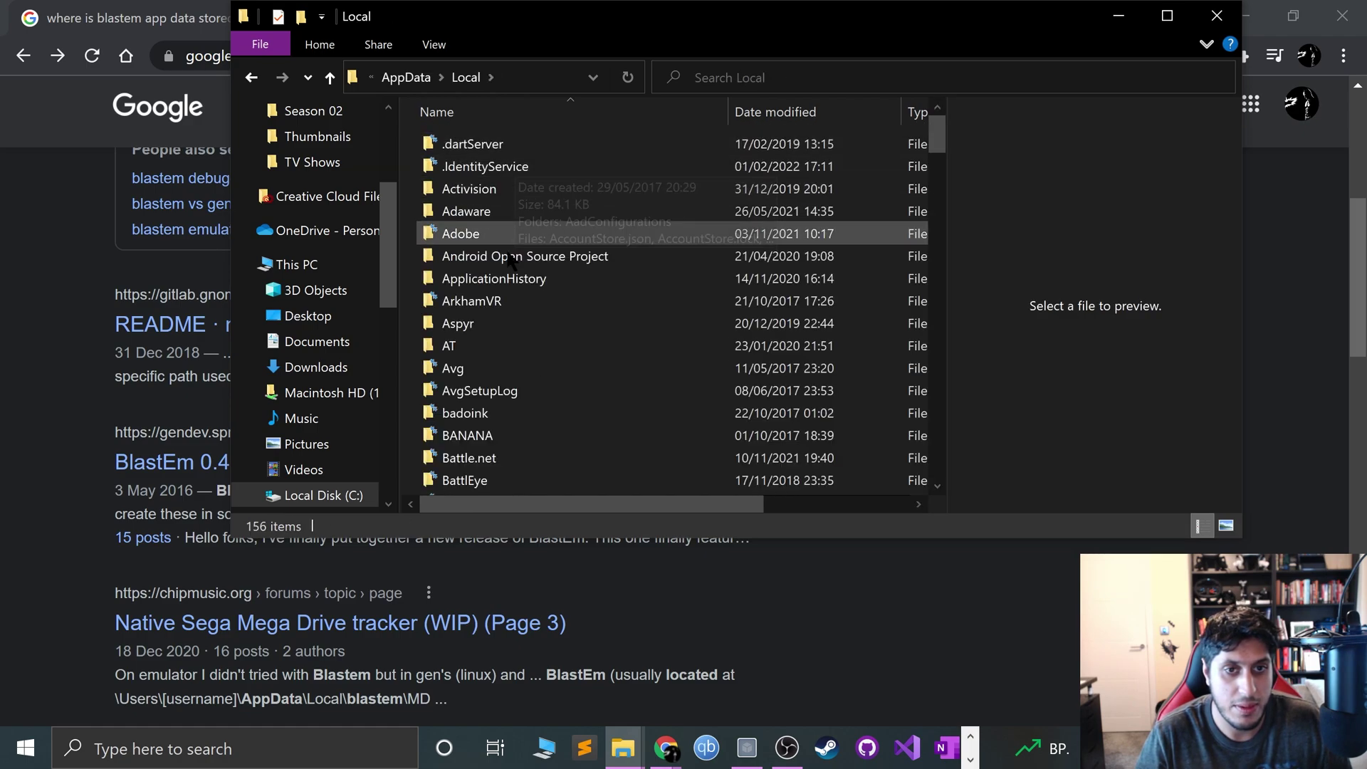
scroll(507, 356, "down", 2)
scroll(500, 438, "down", 2)
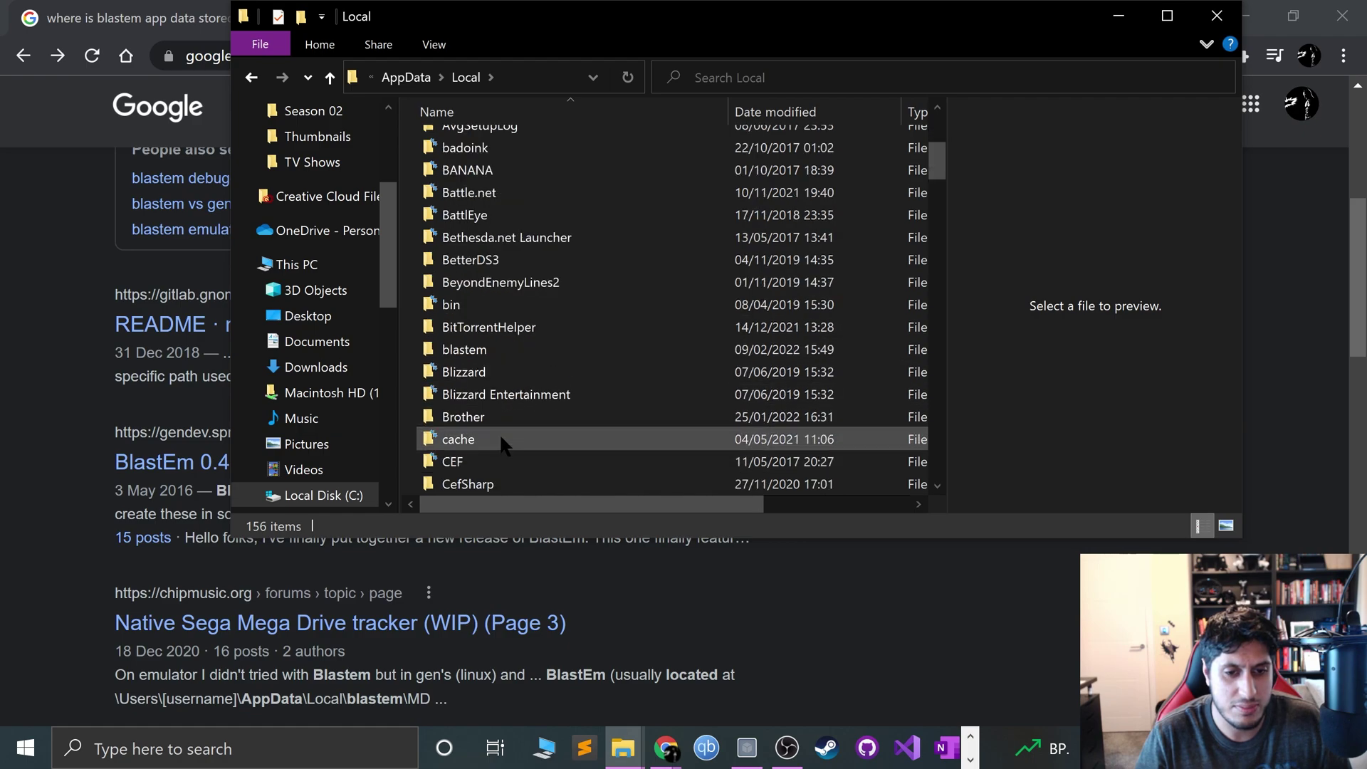
left_click(470, 350)
double_click(470, 349)
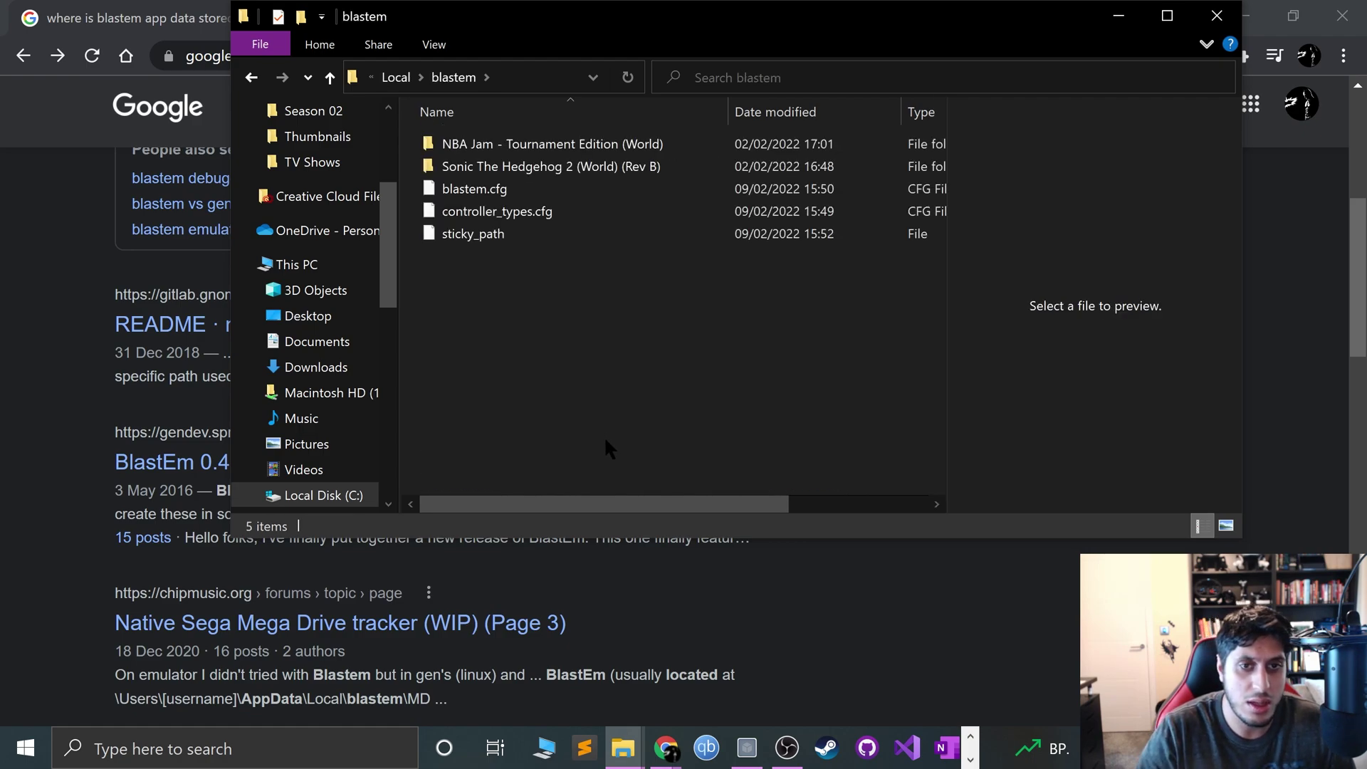
Step: Go back to the Local folder and move the blastem folder to the Recycle Bin
key("alt+Left")
key("Delete")
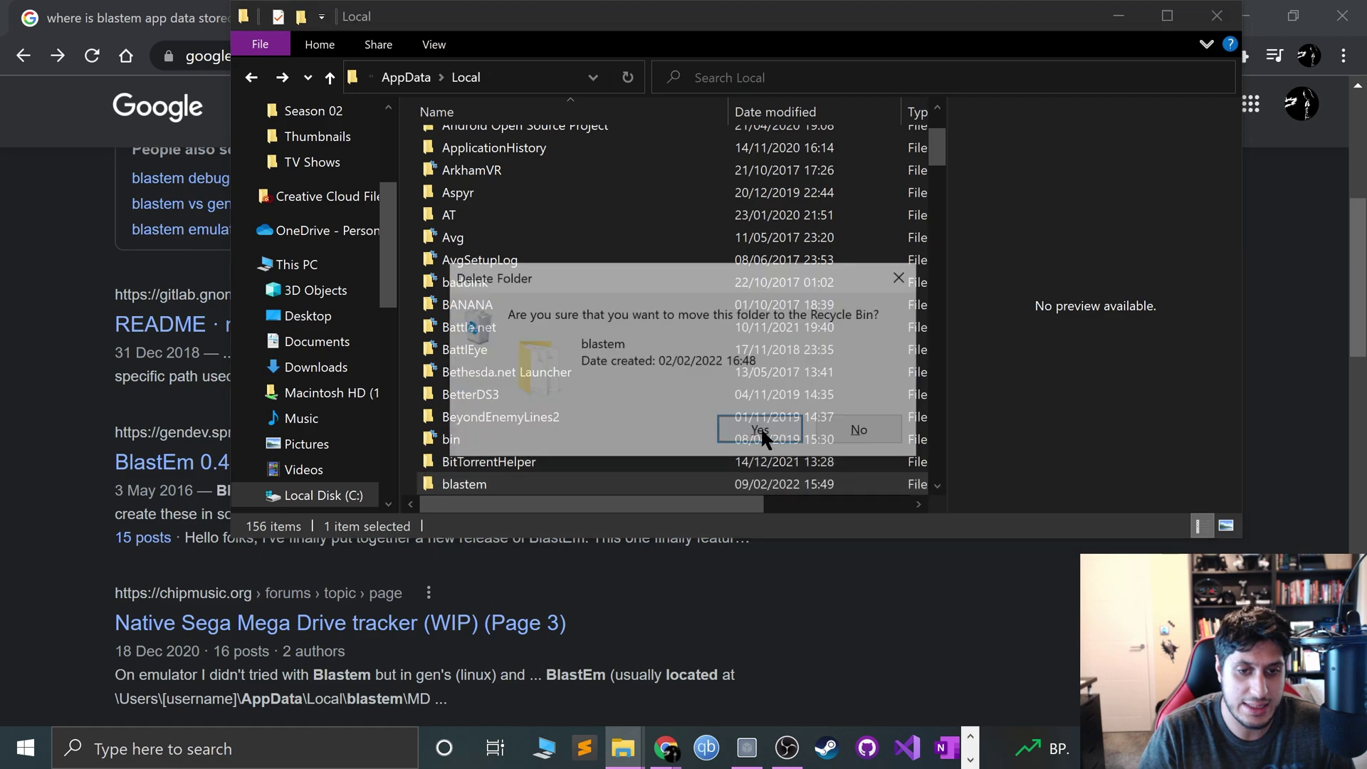
left_click(760, 431)
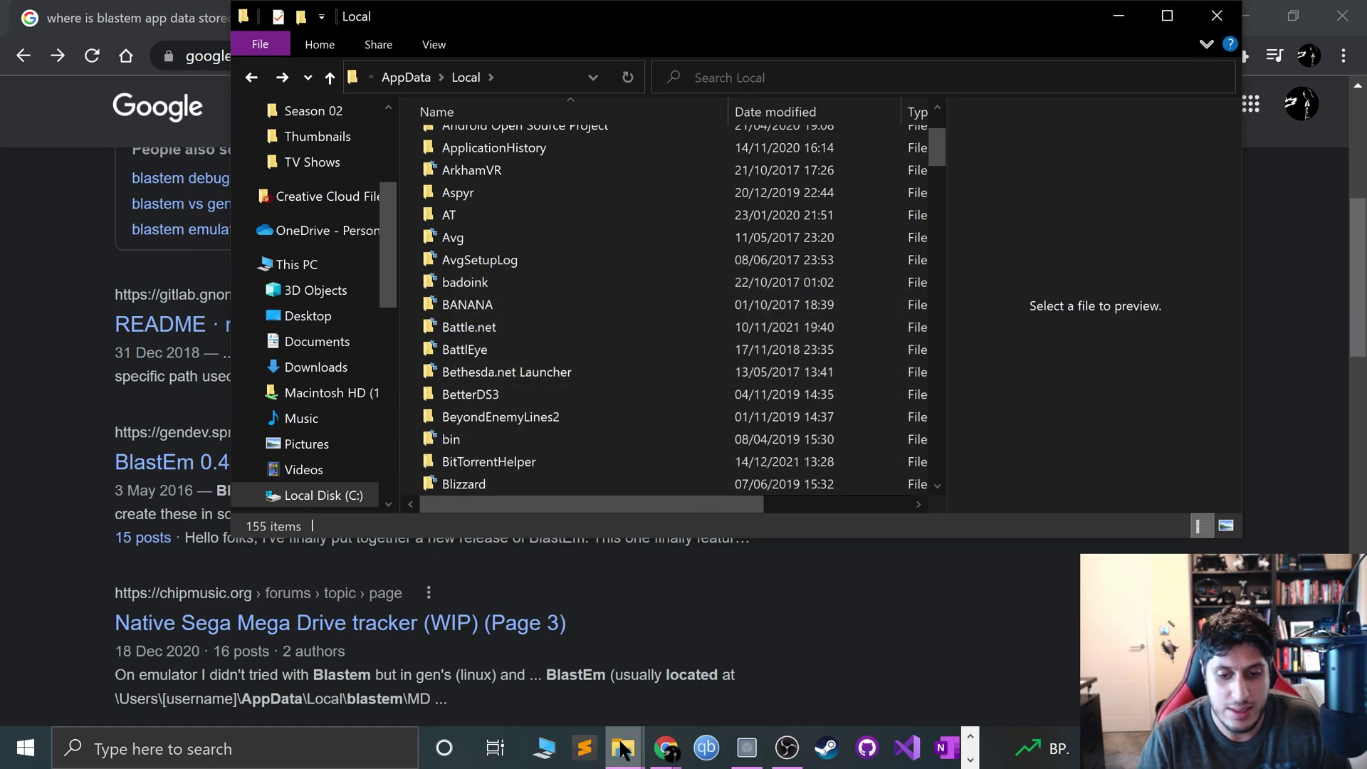
Step: Switch to the blastem-win32-0.6.2 folder, relaunch BlastEm and dismiss its gamepad mapping message
mouse_move(621, 747)
left_click(490, 662)
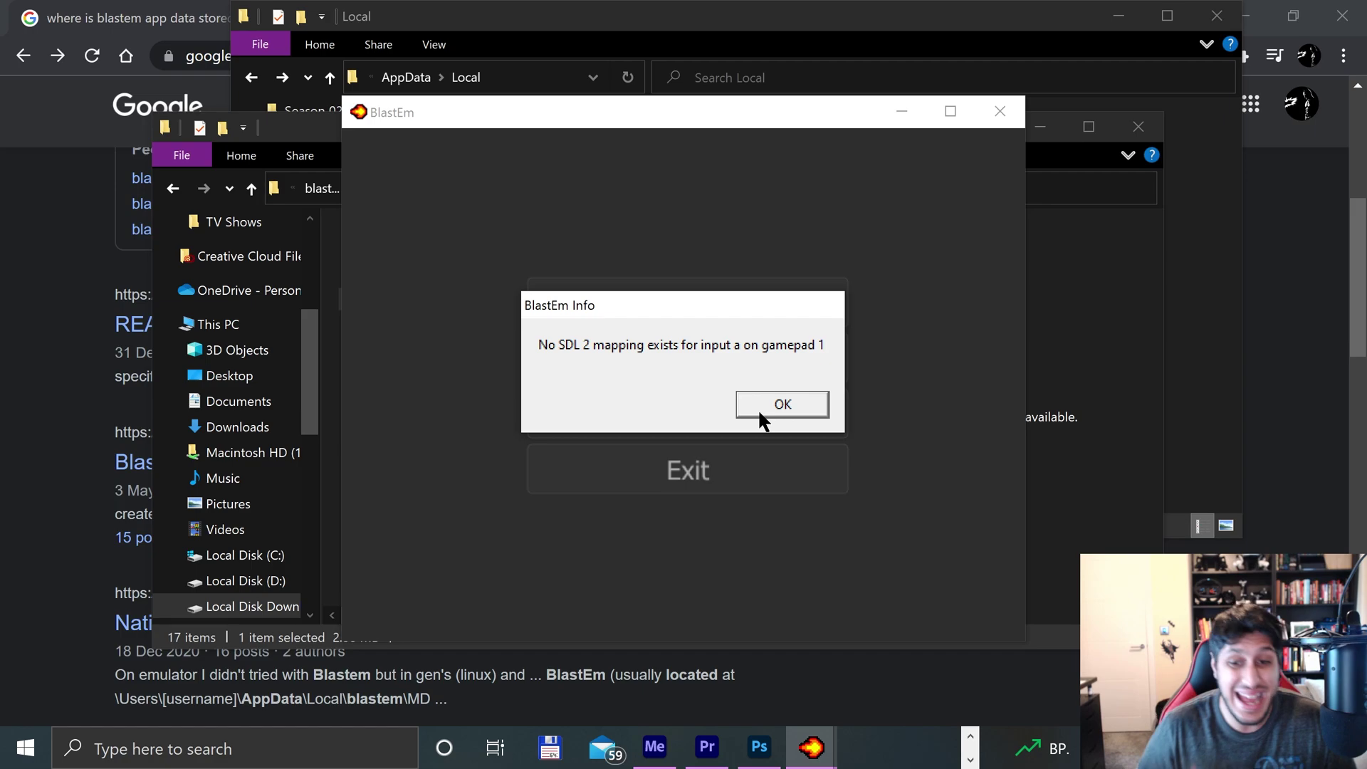
left_click(759, 413)
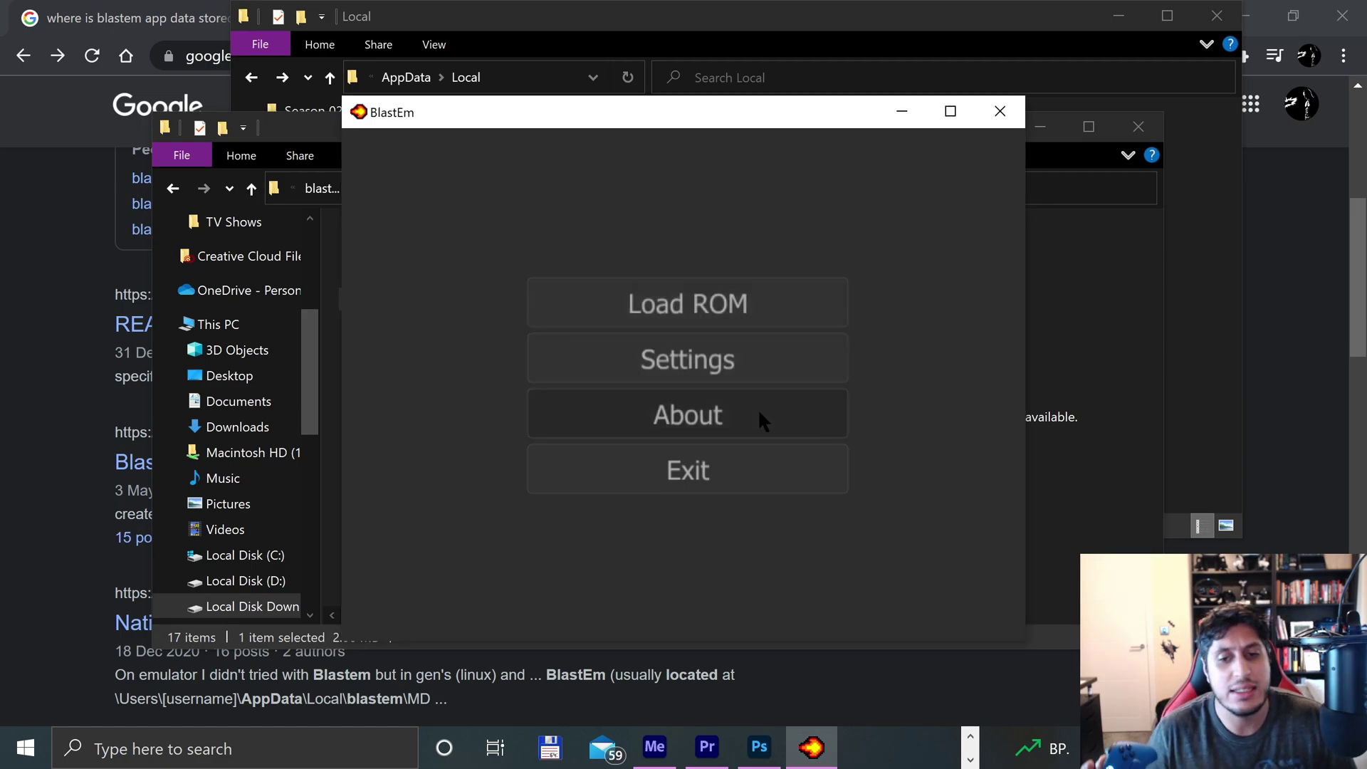
Step: In BlastEm's controller settings, set the XInput Controller as Xbox One with the layout "6 face buttons including LB and RB"
left_click(770, 358)
left_click(738, 317)
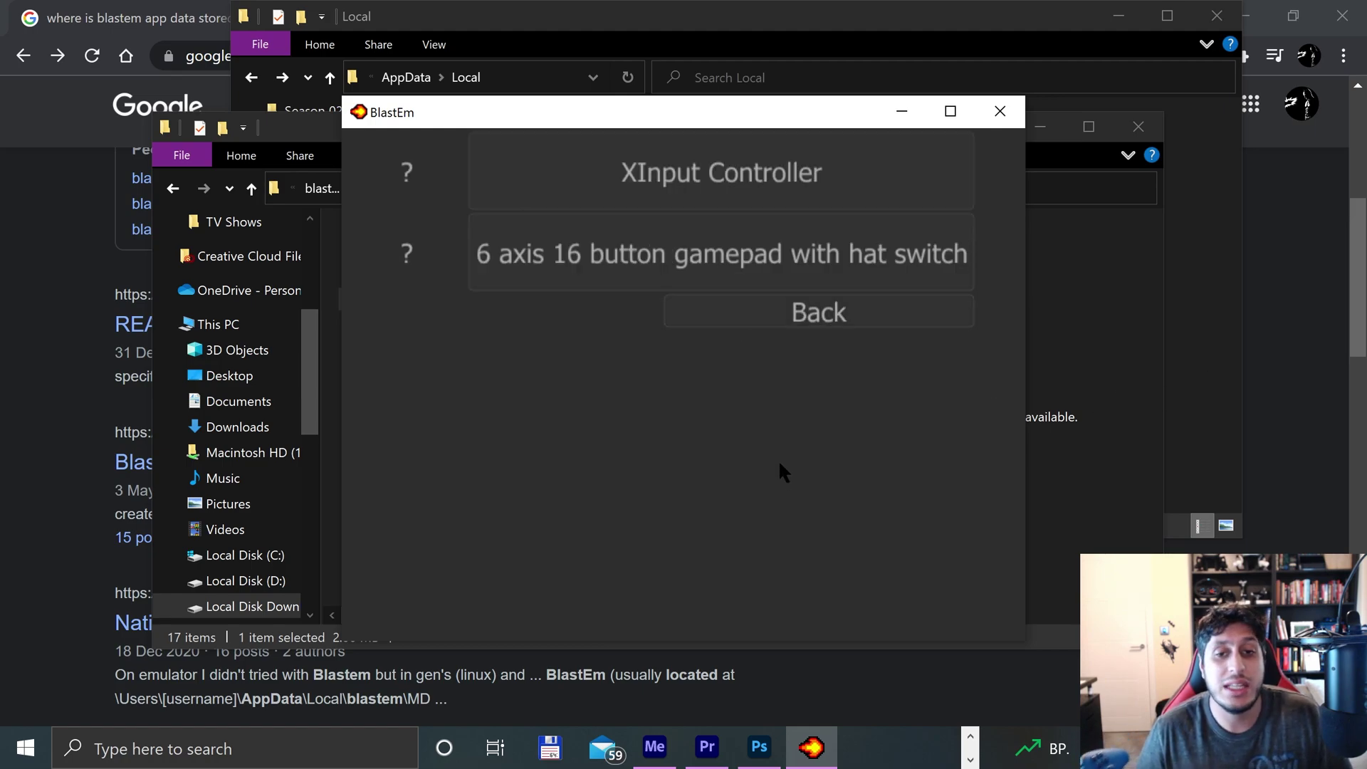
left_click(680, 178)
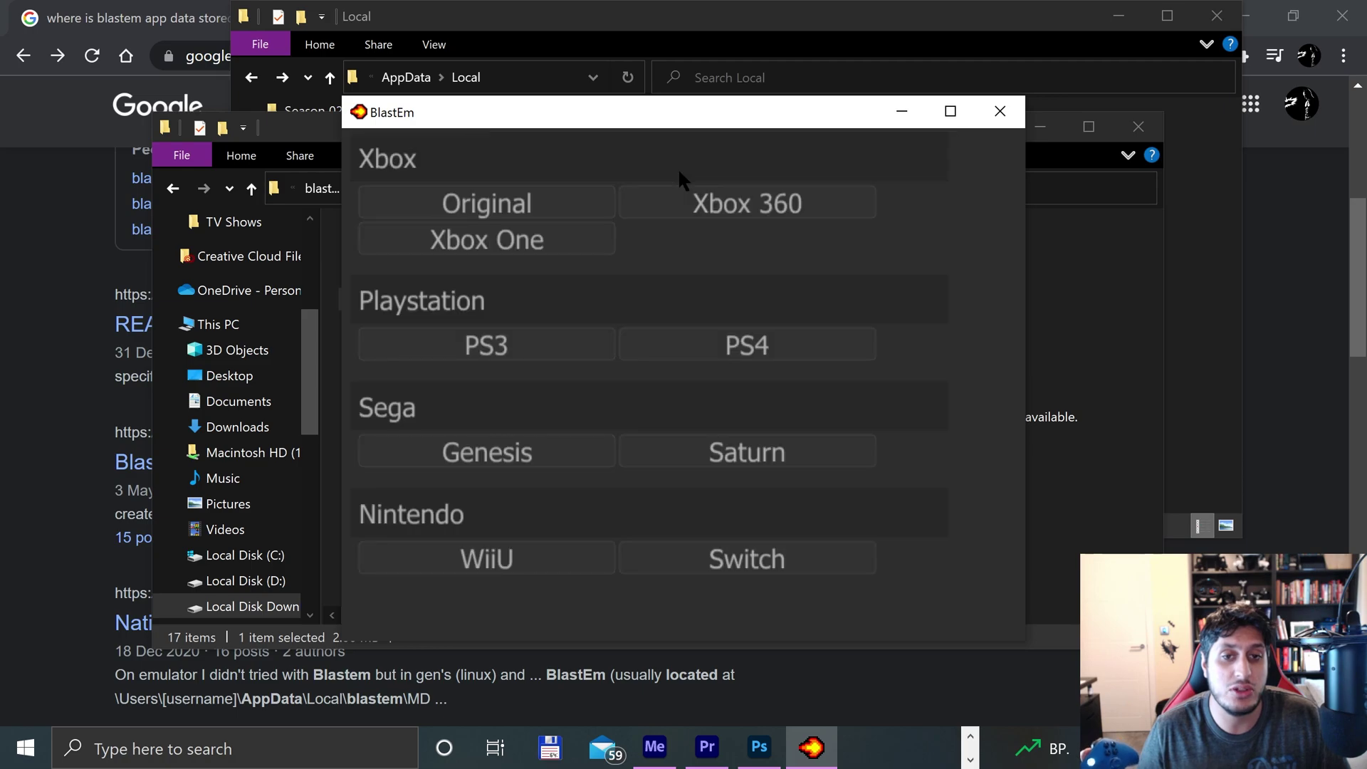
left_click(581, 242)
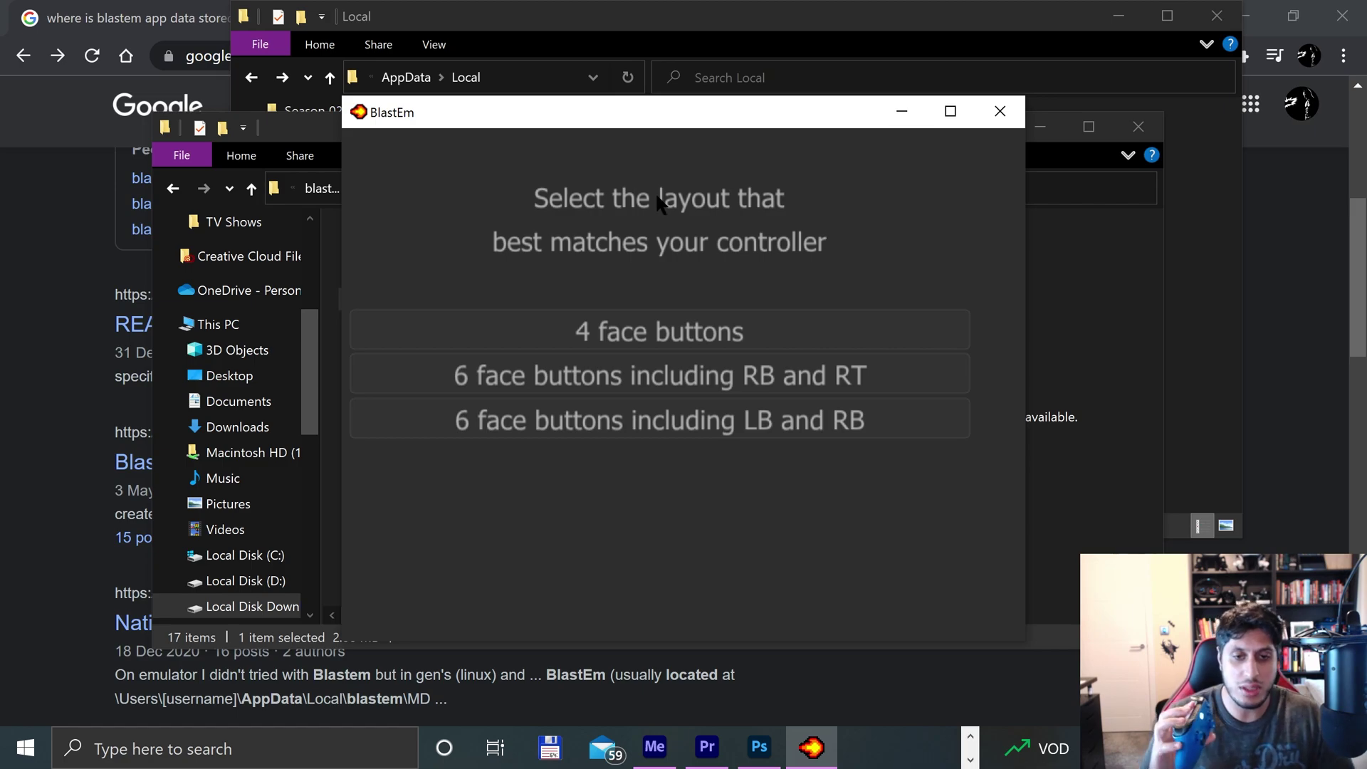
left_click(645, 427)
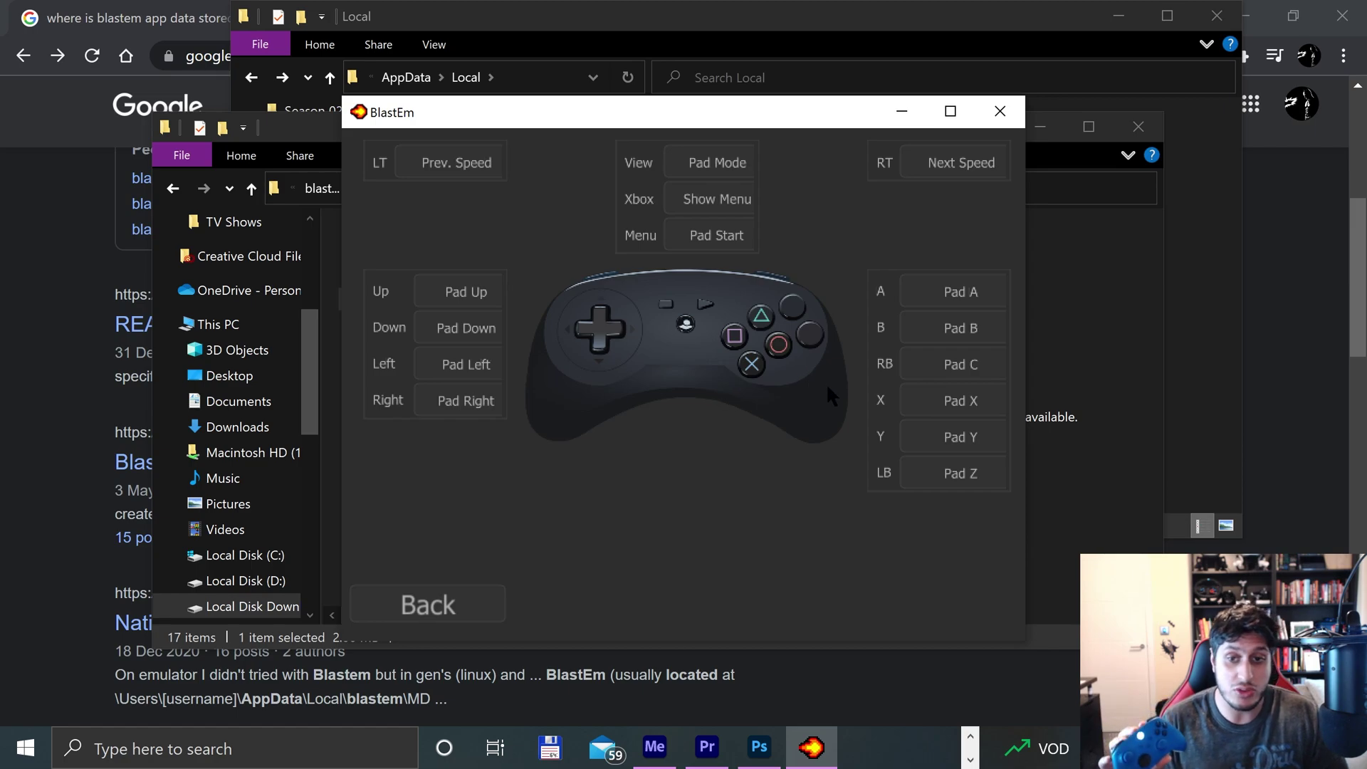
Step: Remap the controller's B button from the available actions to Pad Right
left_click(934, 325)
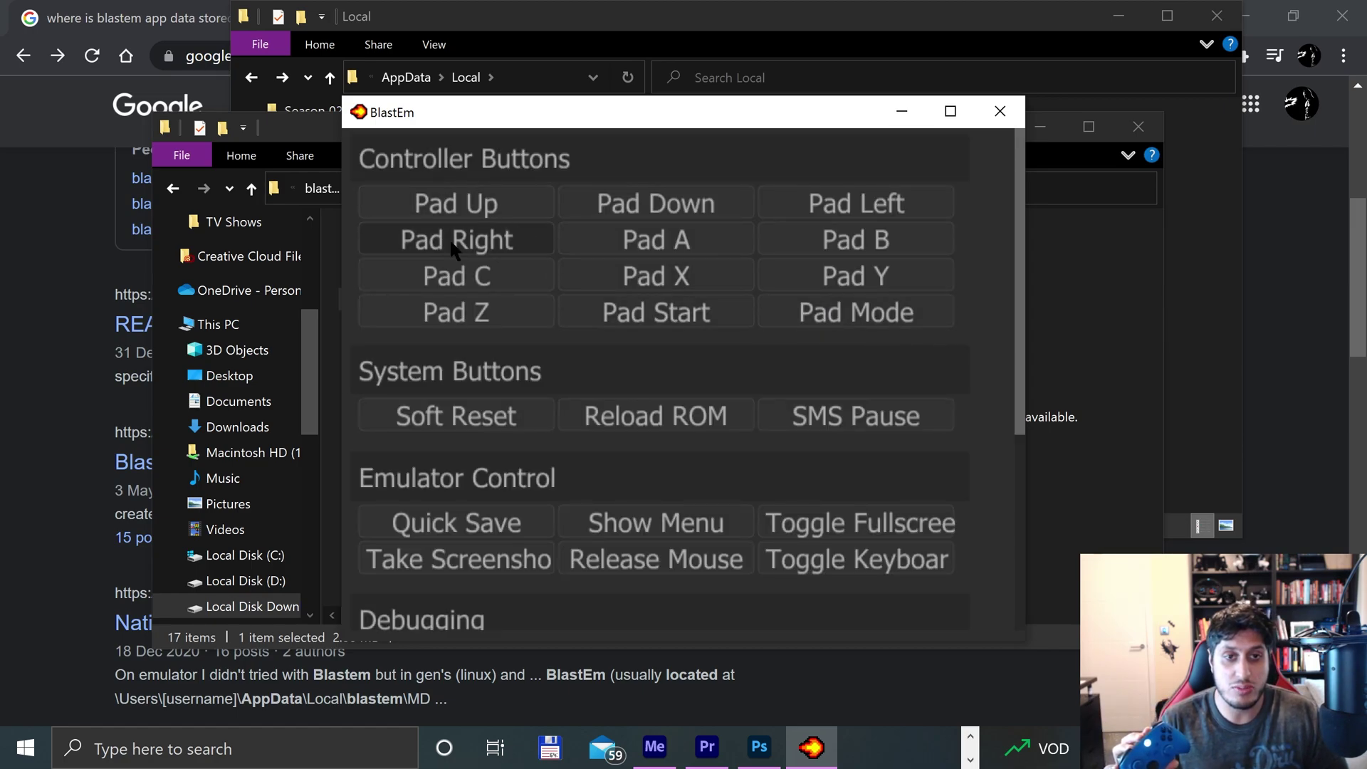
scroll(452, 249, "down", 3)
scroll(452, 317, "up", 3)
scroll(626, 238, "down", 3)
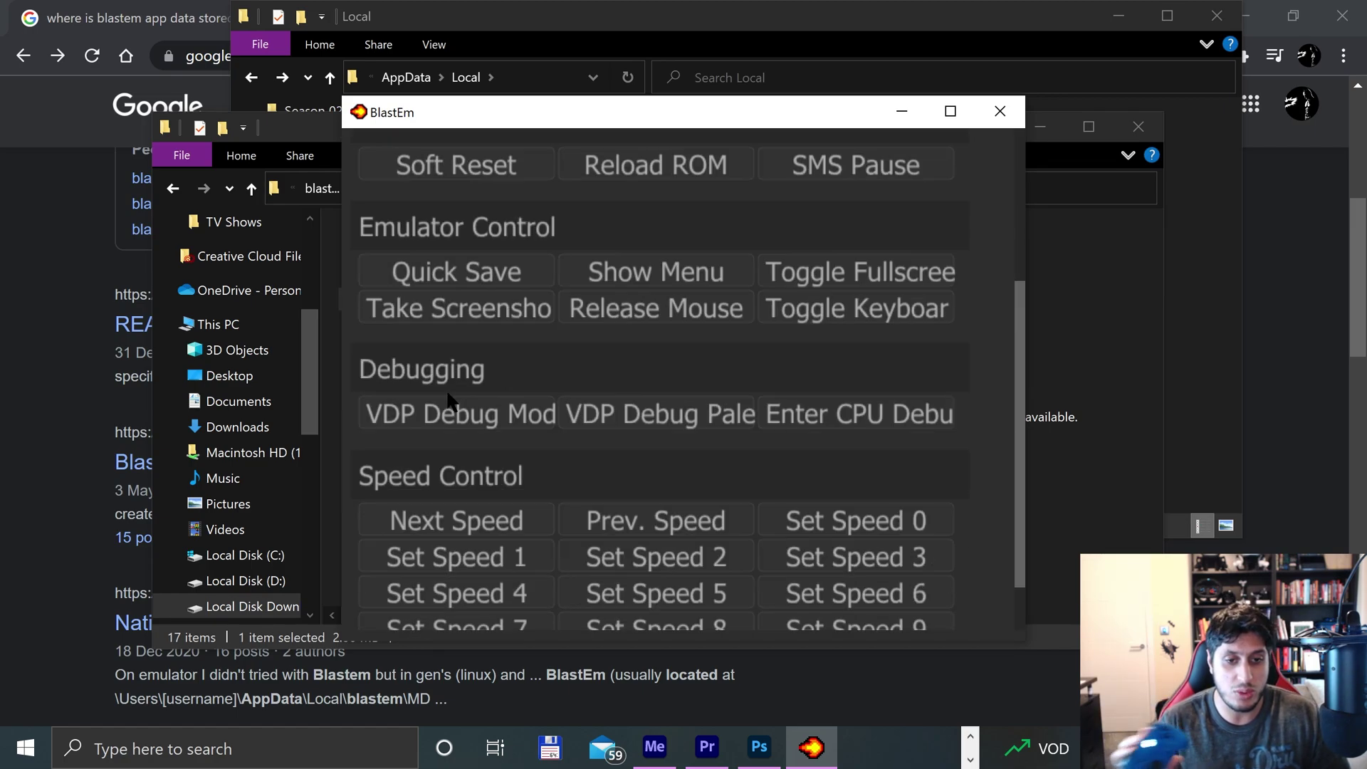
scroll(450, 399, "up", 5)
left_click(494, 238)
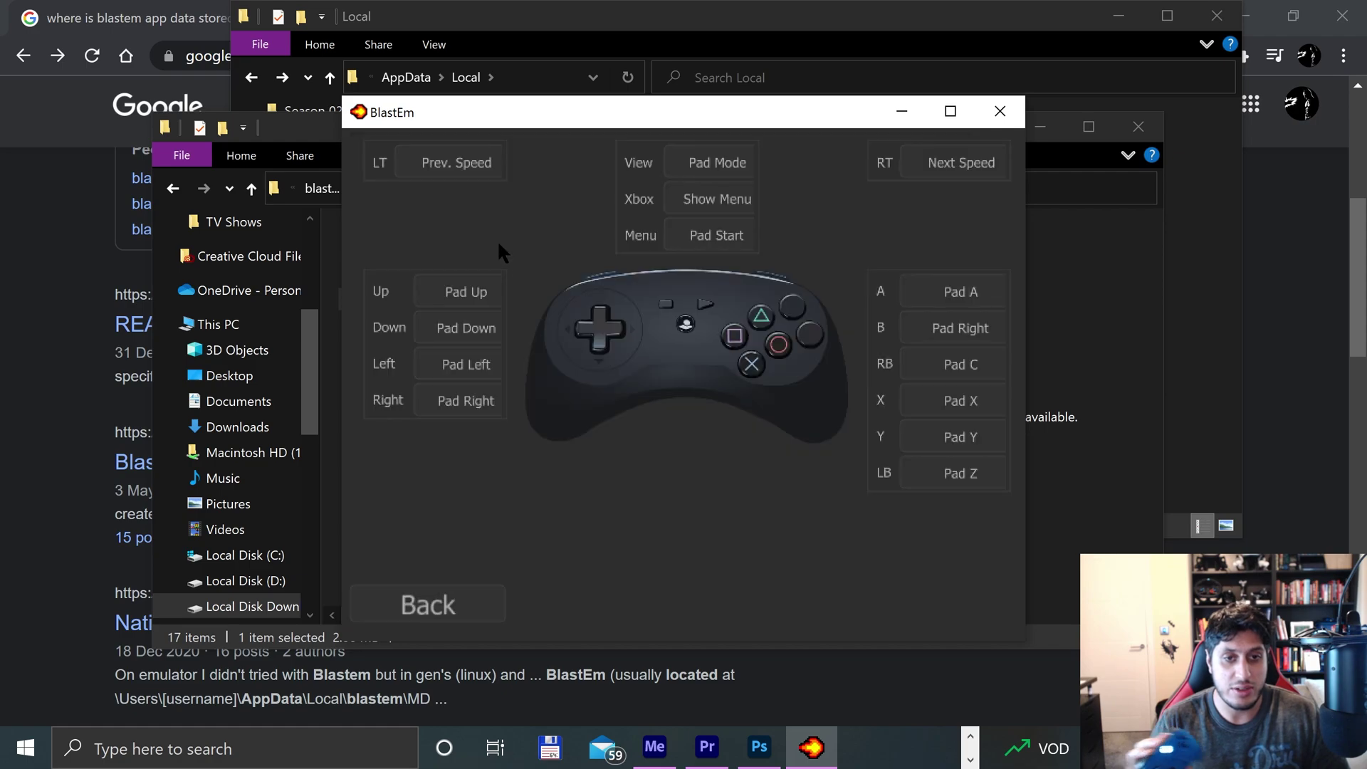
Step: Apply the button mapping to the 1st controller and return to BlastEm's main menu
left_click(441, 605)
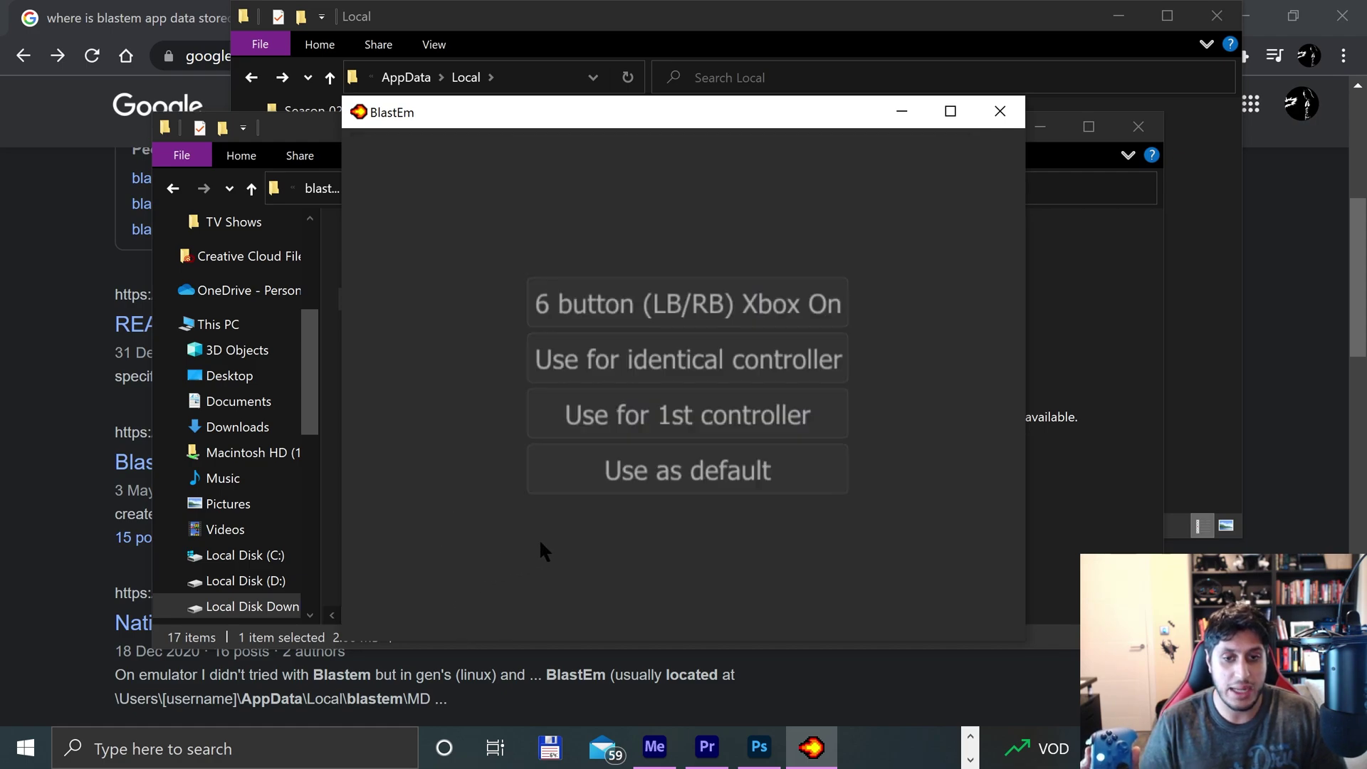
left_click(630, 409)
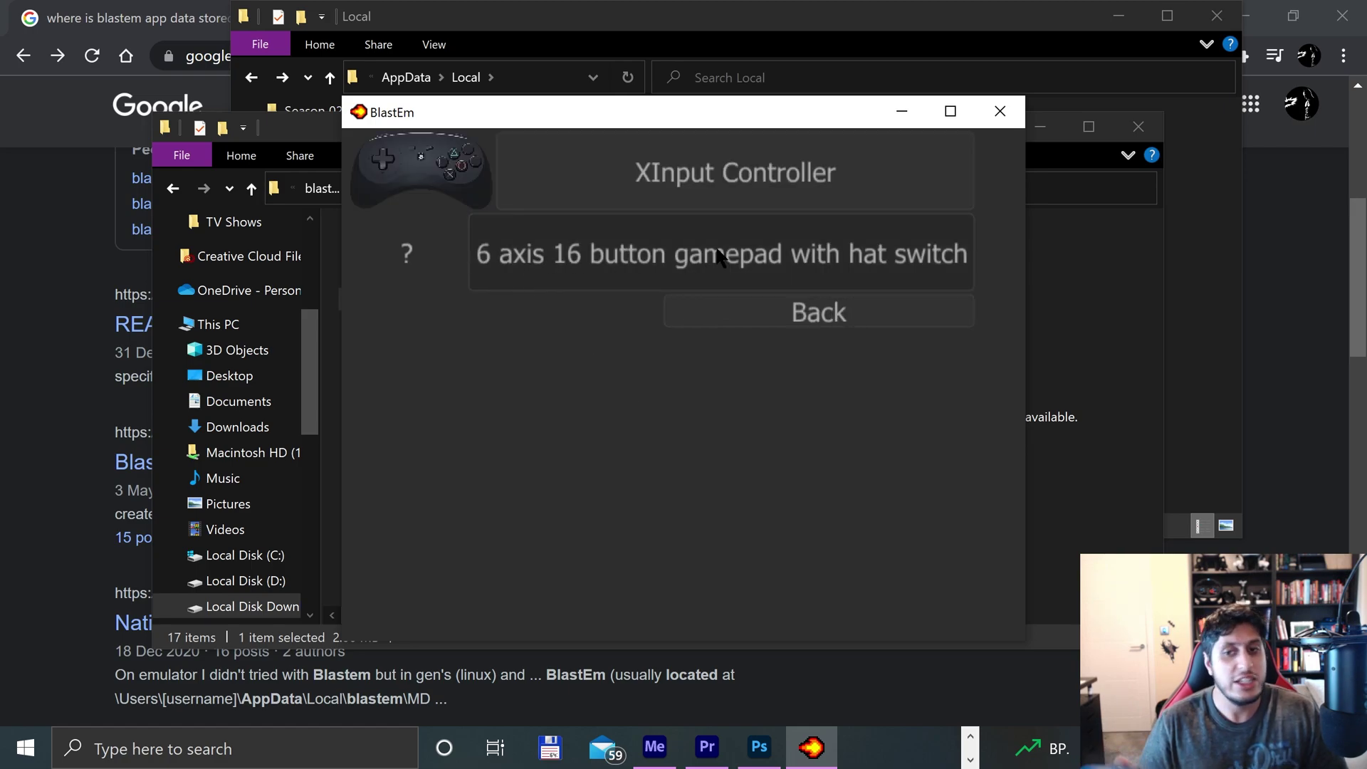
left_click(694, 317)
left_click(801, 507)
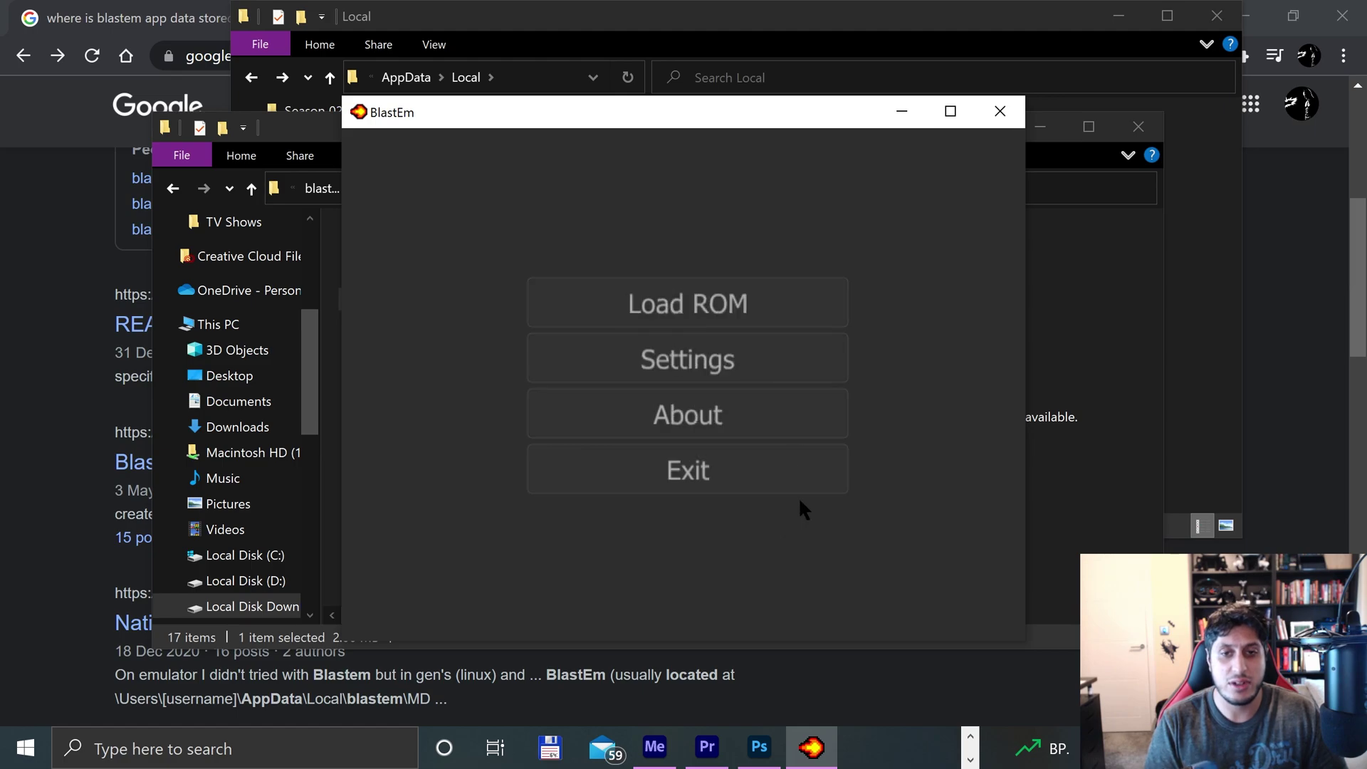
Step: Switch to File Explorer, go back to the Chrome folder, and open the NBA Jam - Tournament Edition (World) folder
left_click(1061, 430)
left_click(172, 188)
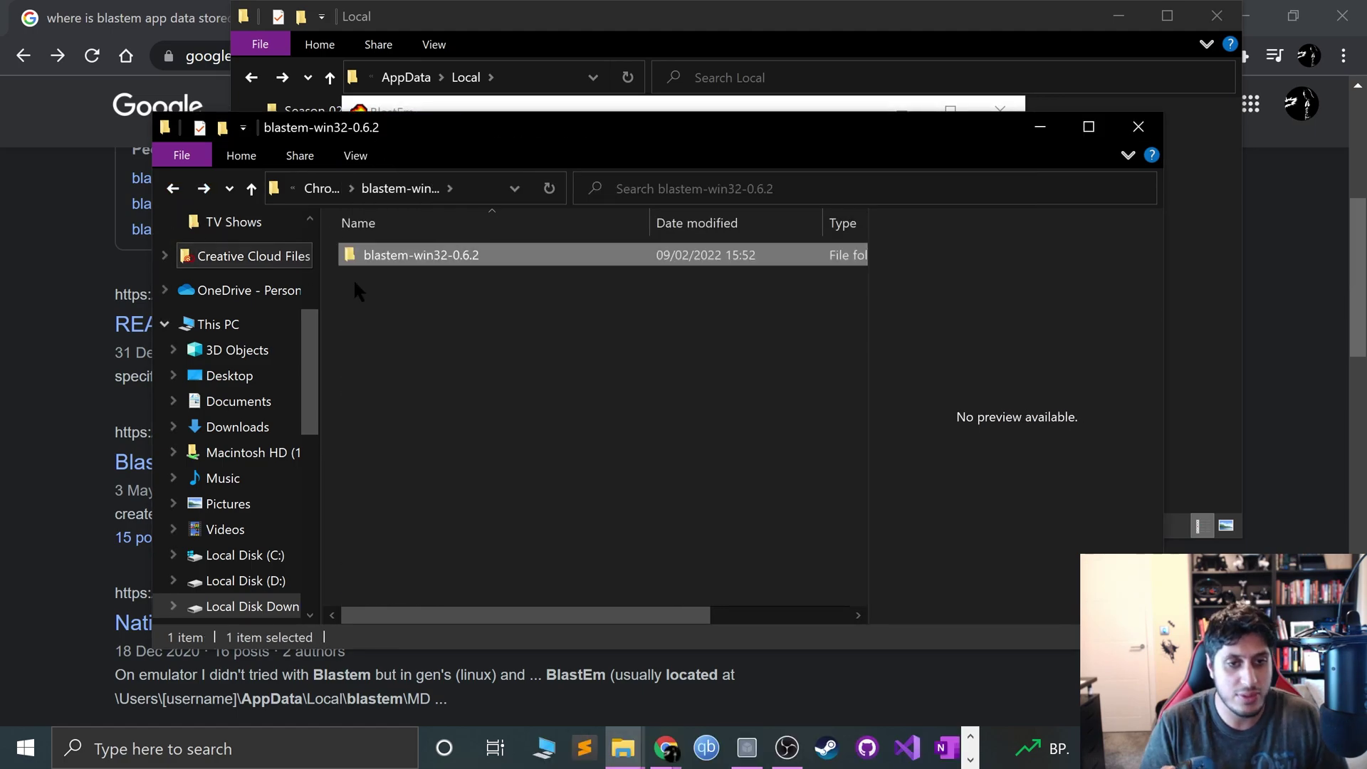
left_click(172, 188)
double_click(427, 345)
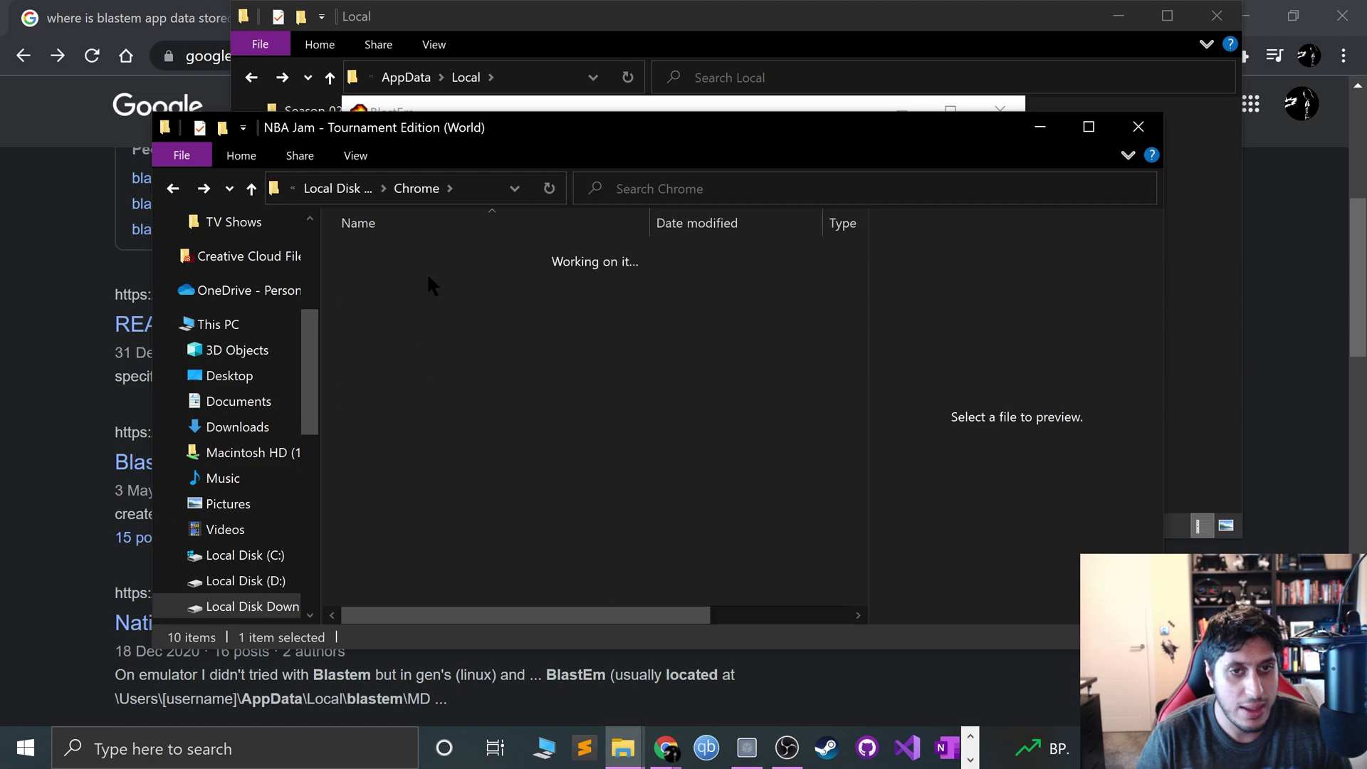
left_click_drag(641, 127, 1076, 142)
Step: Load NBA Jam - Tournament Edition (World).md in BlastEm and minimise the ROM's folder window
left_click(858, 269)
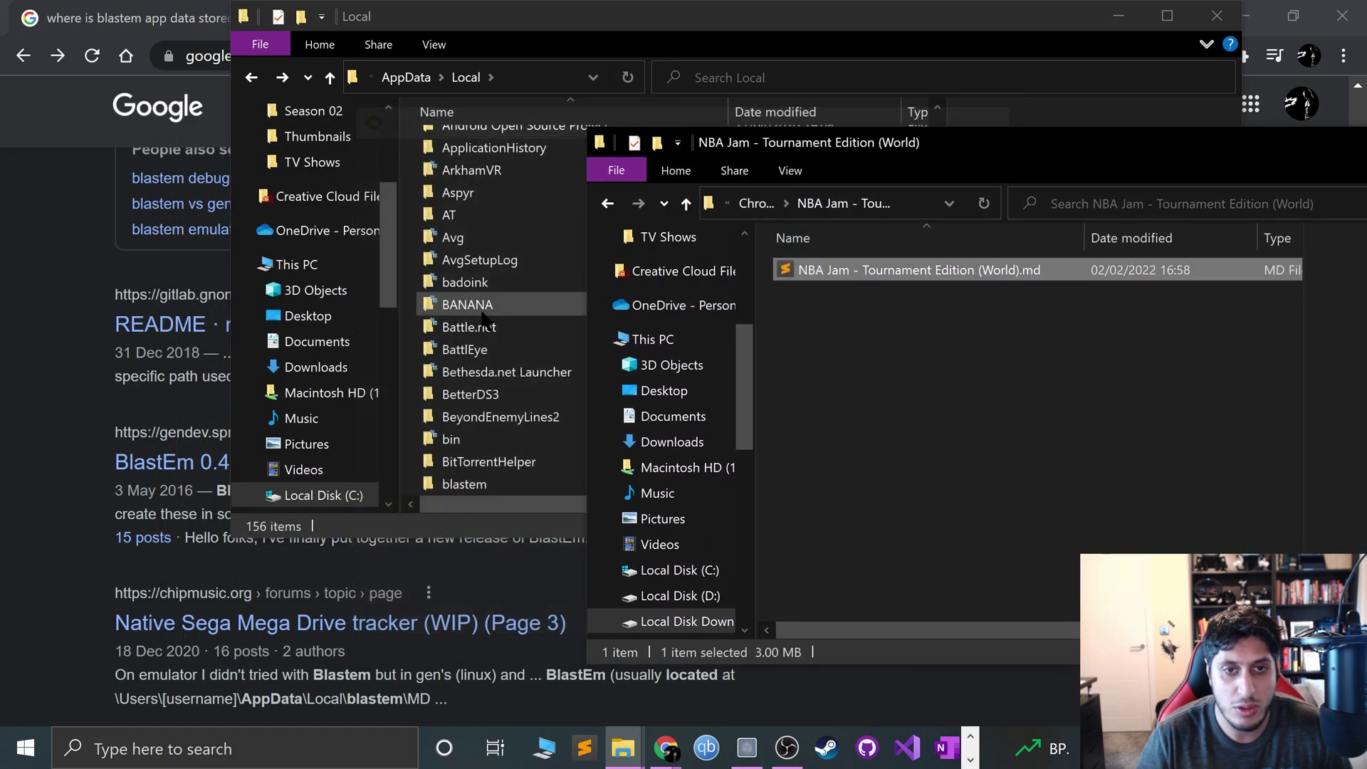
key("Return")
left_click(625, 104)
left_click_drag(1062, 132, 675, 134)
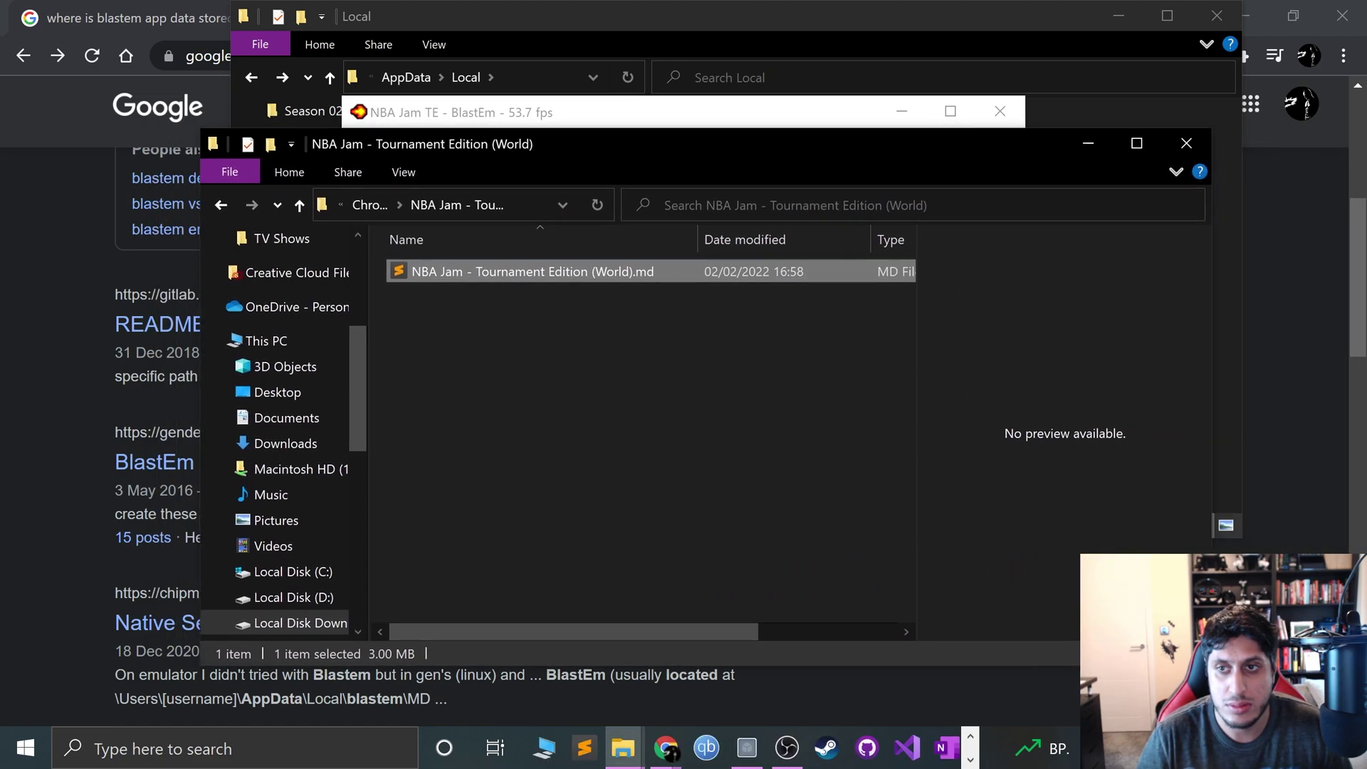
left_click(1087, 143)
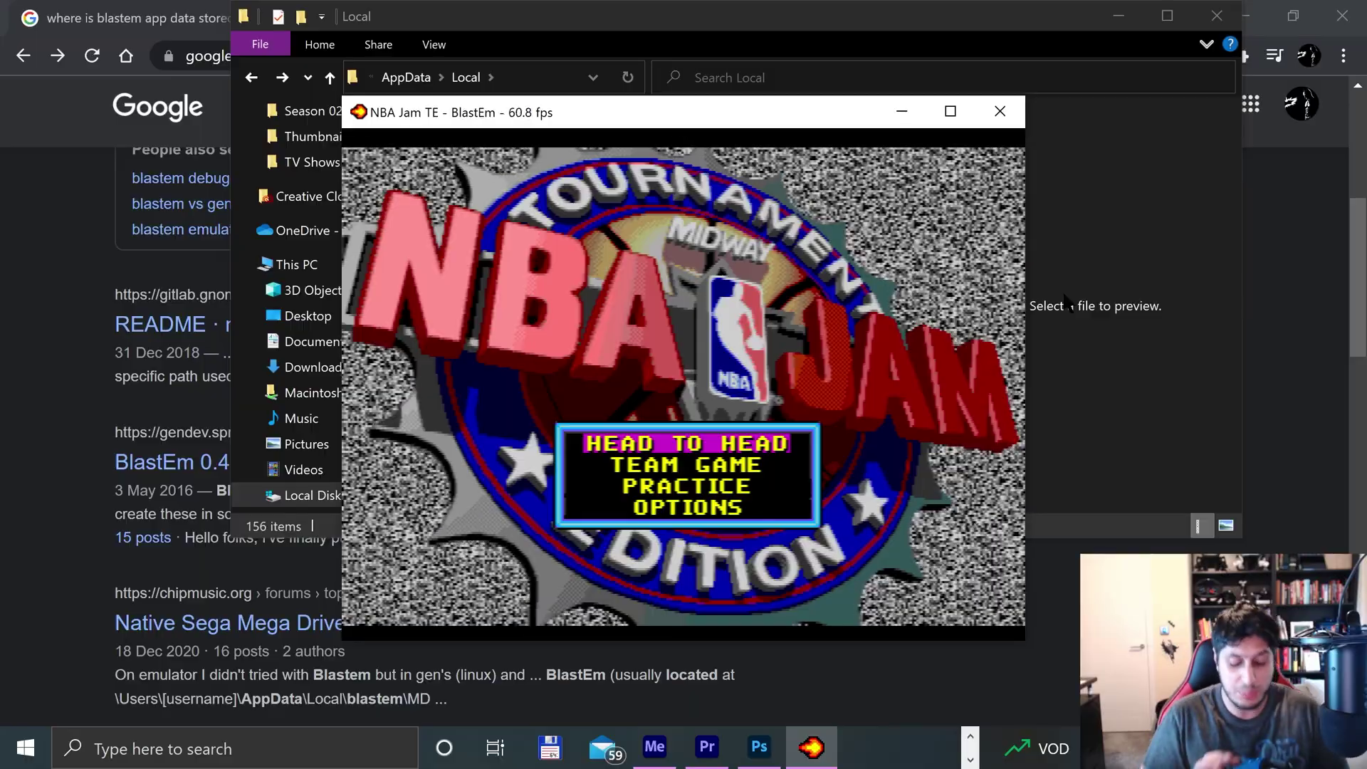
Step: Test moving through the game's main menu, start Head to Head, and answer No to entering initials
key("Down")
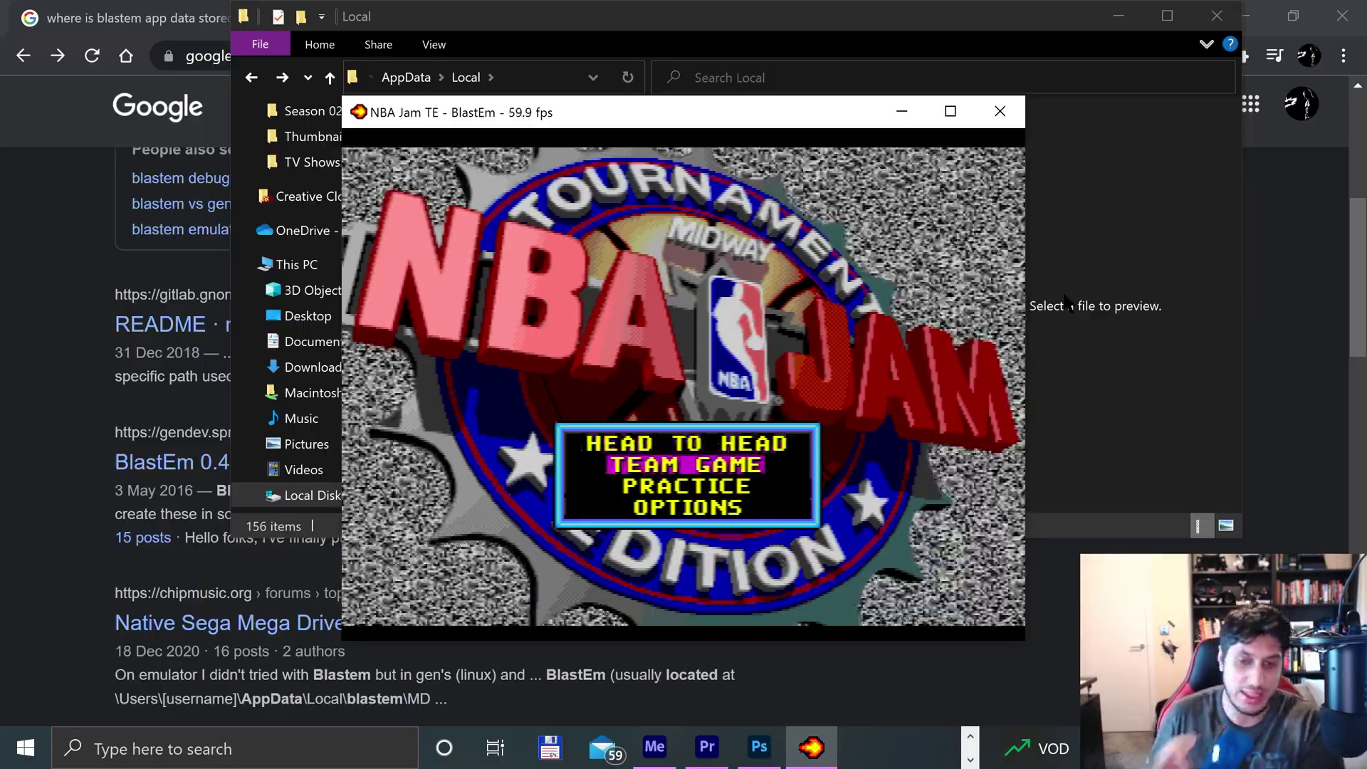
key("Down")
key("Up")
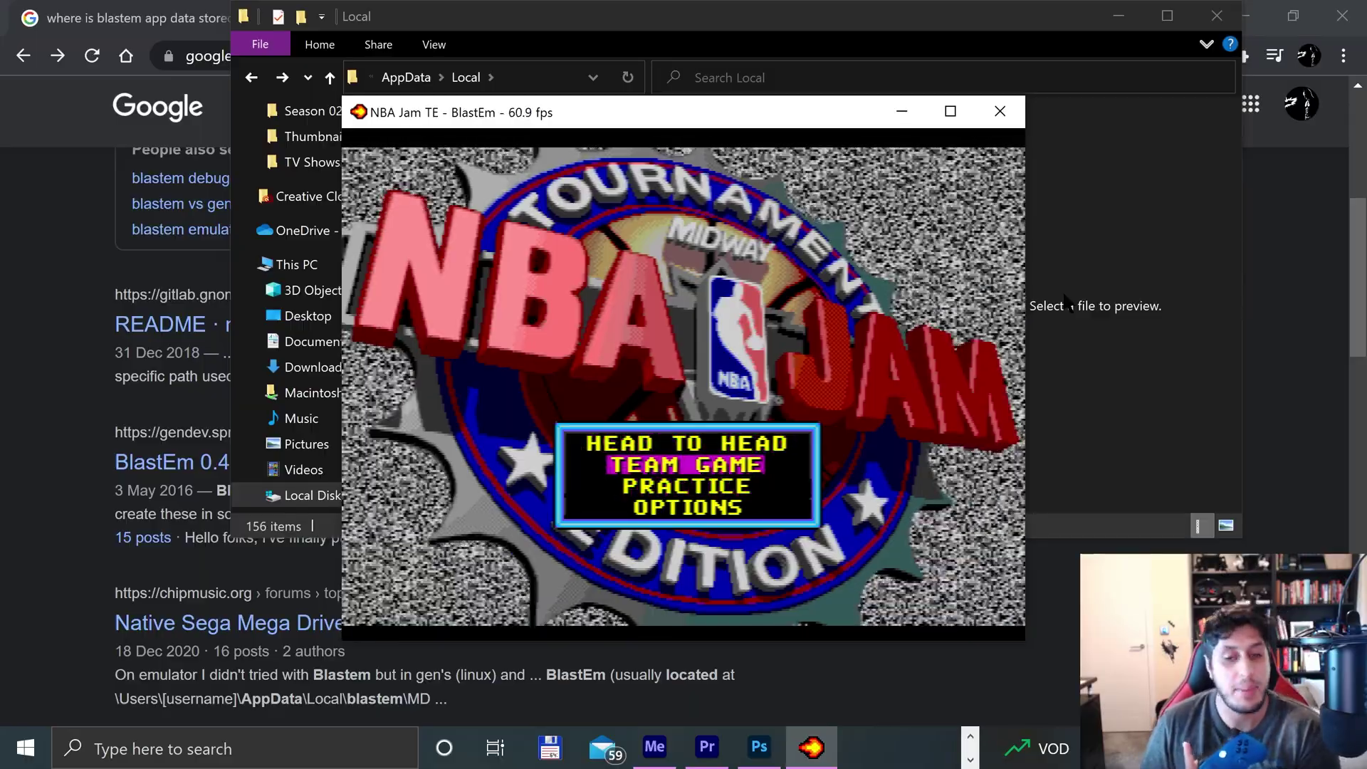
key("Up")
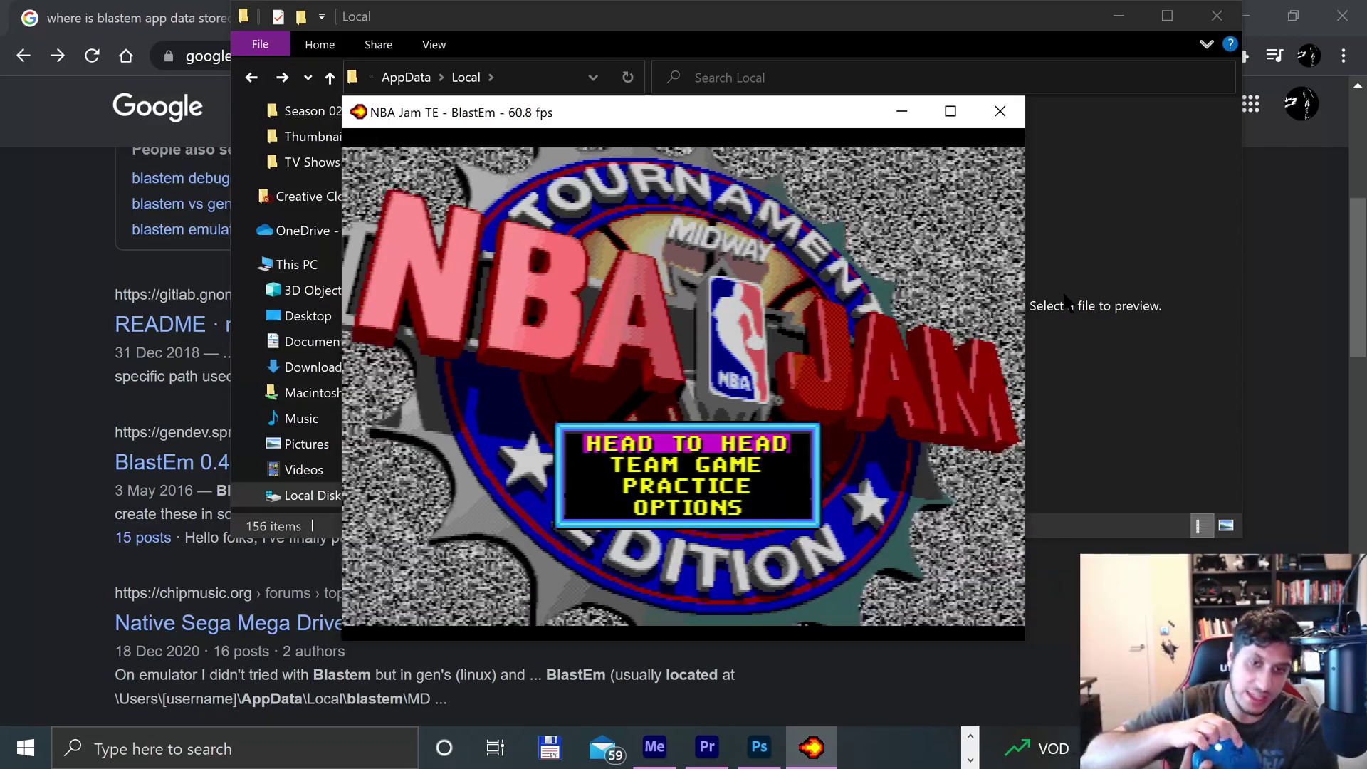
key("Return")
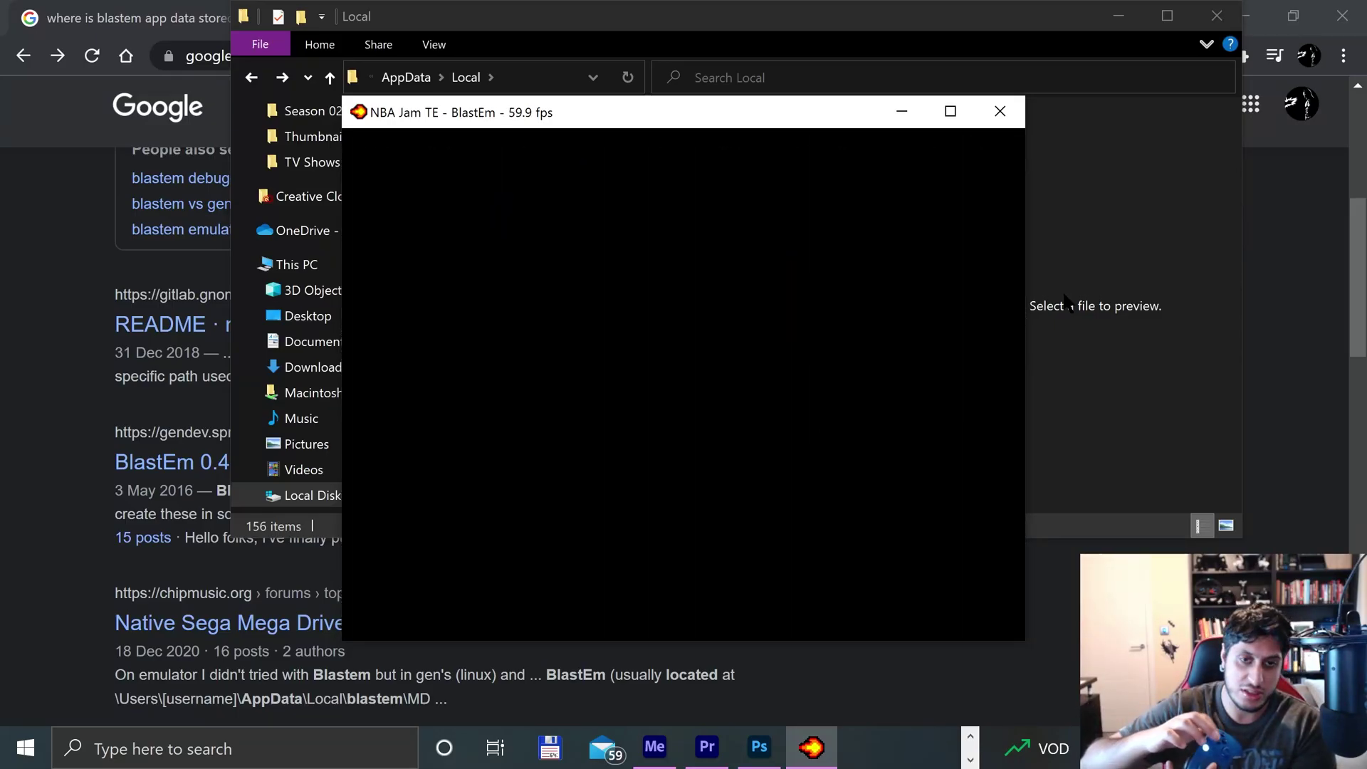
key("Down")
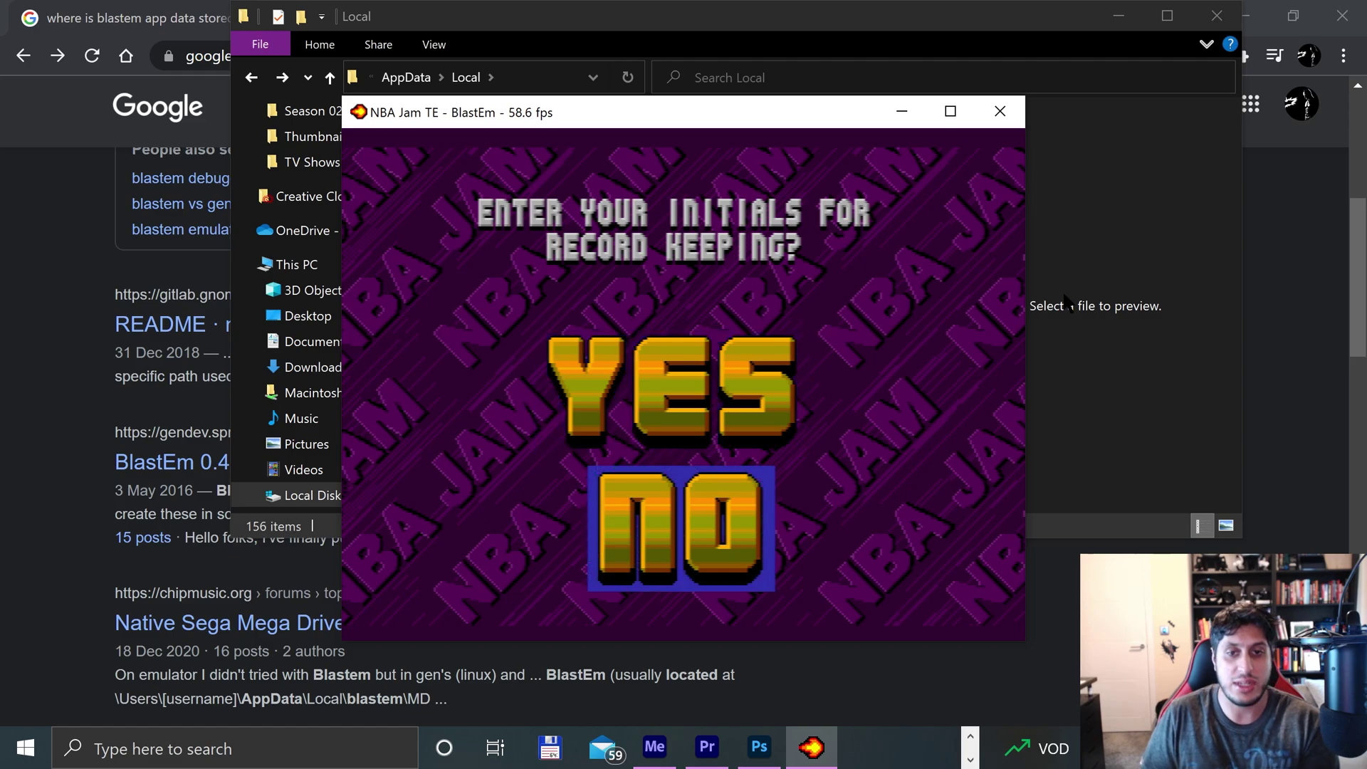
key("Return")
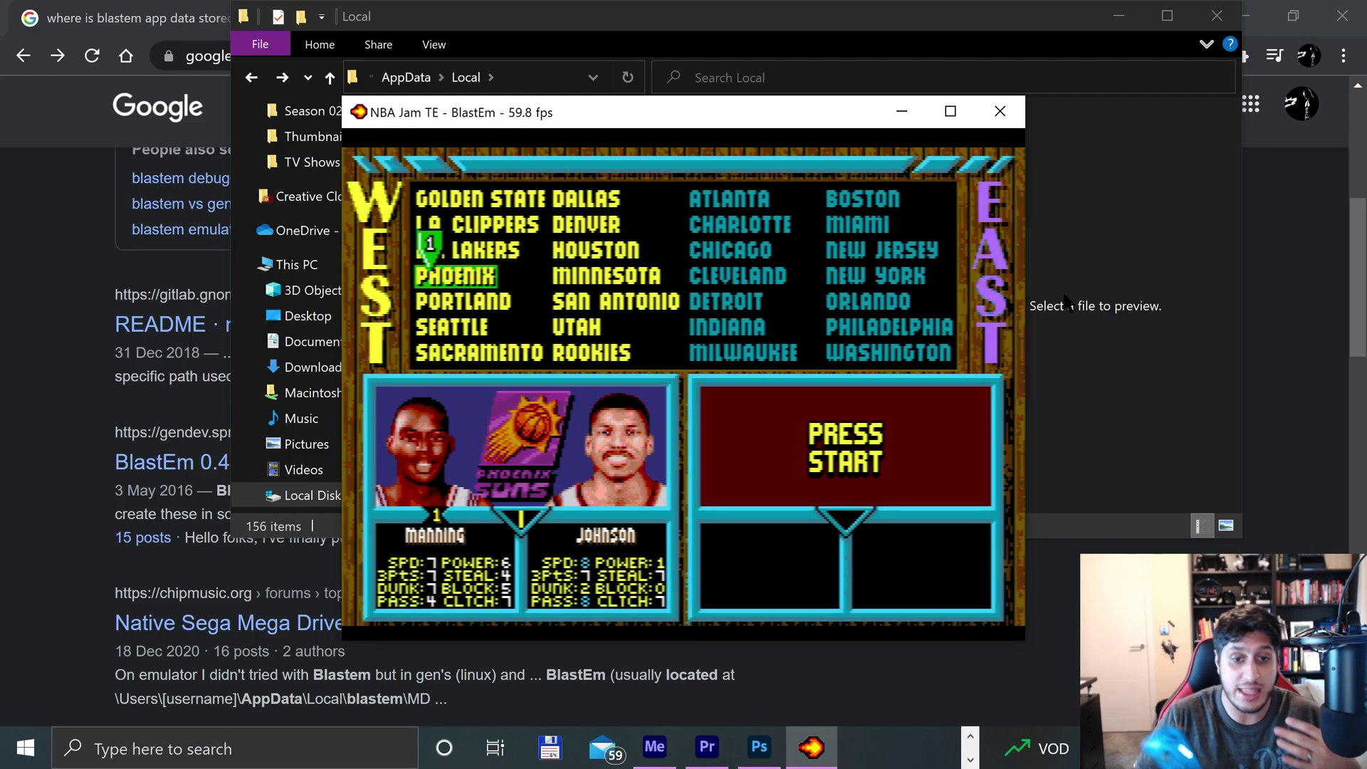
Step: Cycle the Phoenix pairing to Majerle and Manning, confirm it, and pause the match once it is under way
key("s")
key("s")
key("s")
key("s")
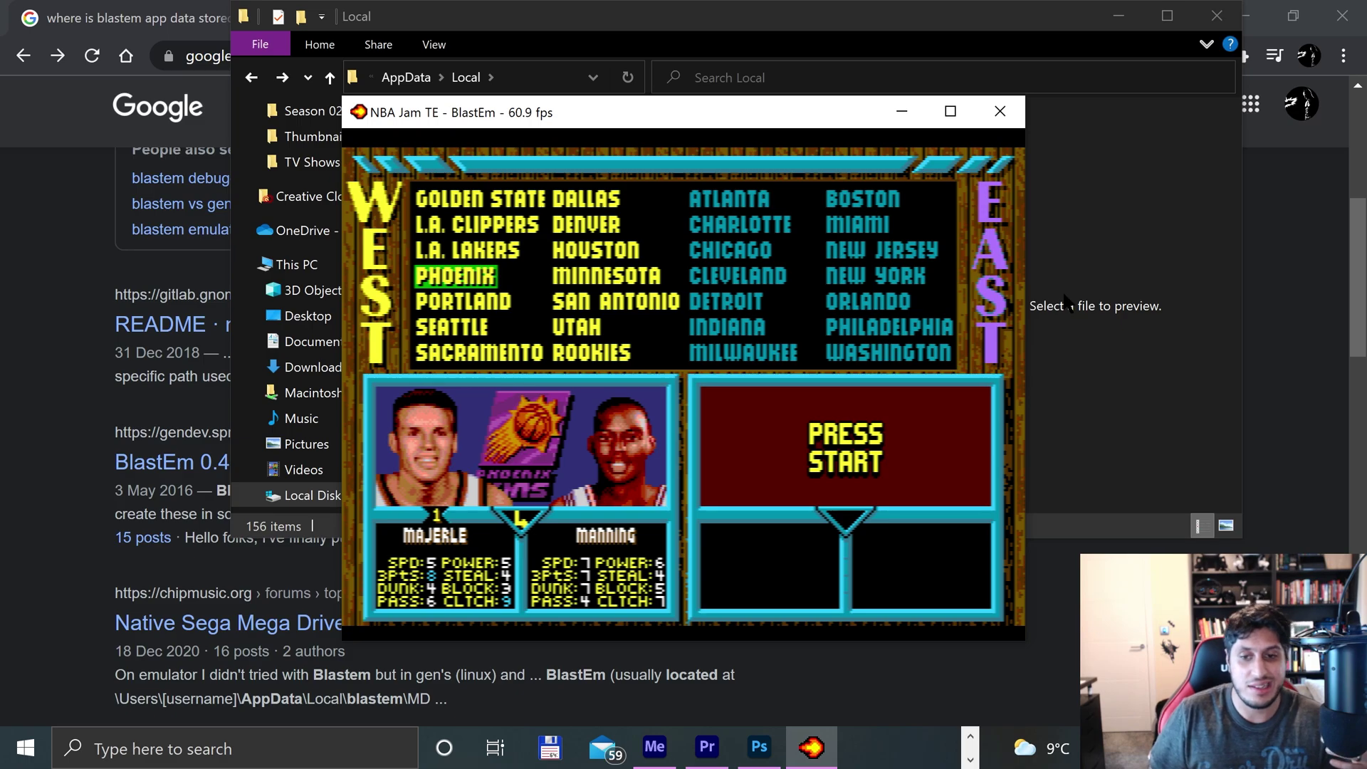
key("Return")
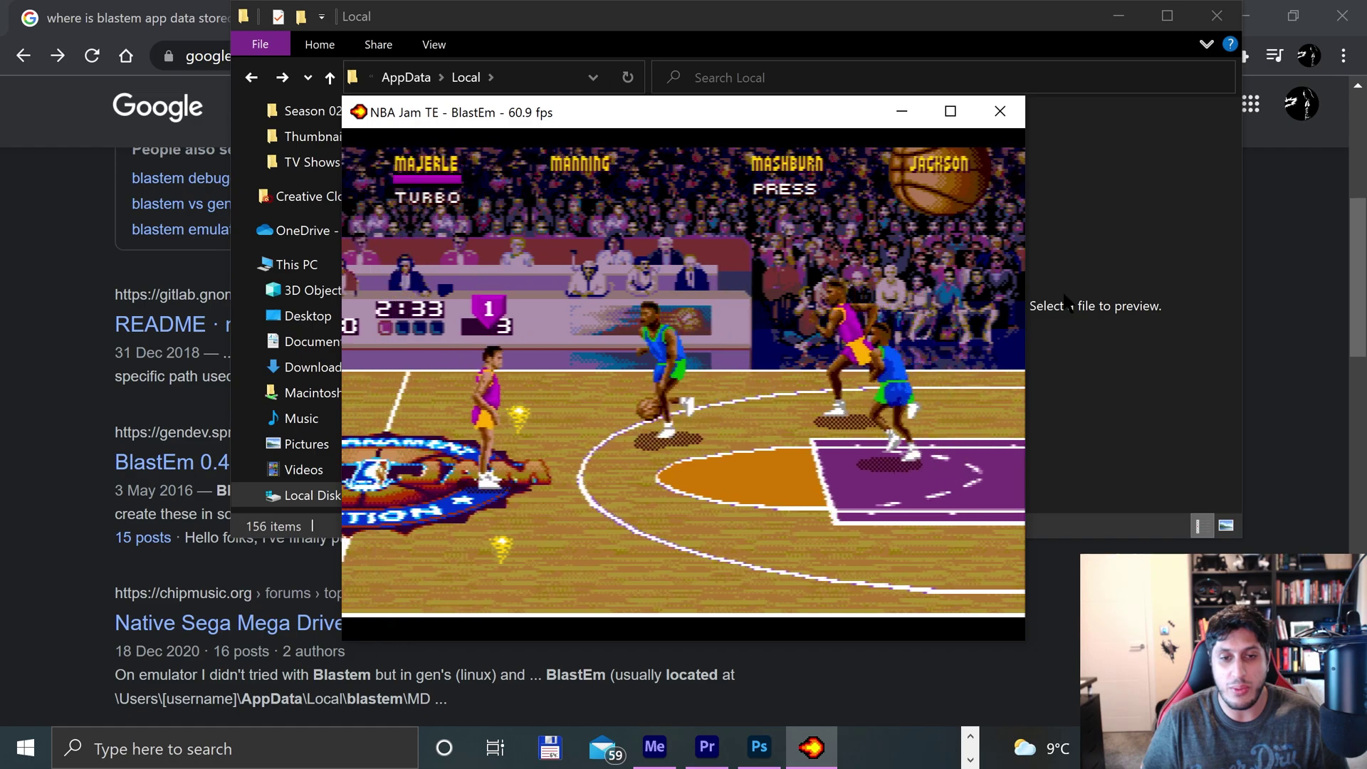
key("Return")
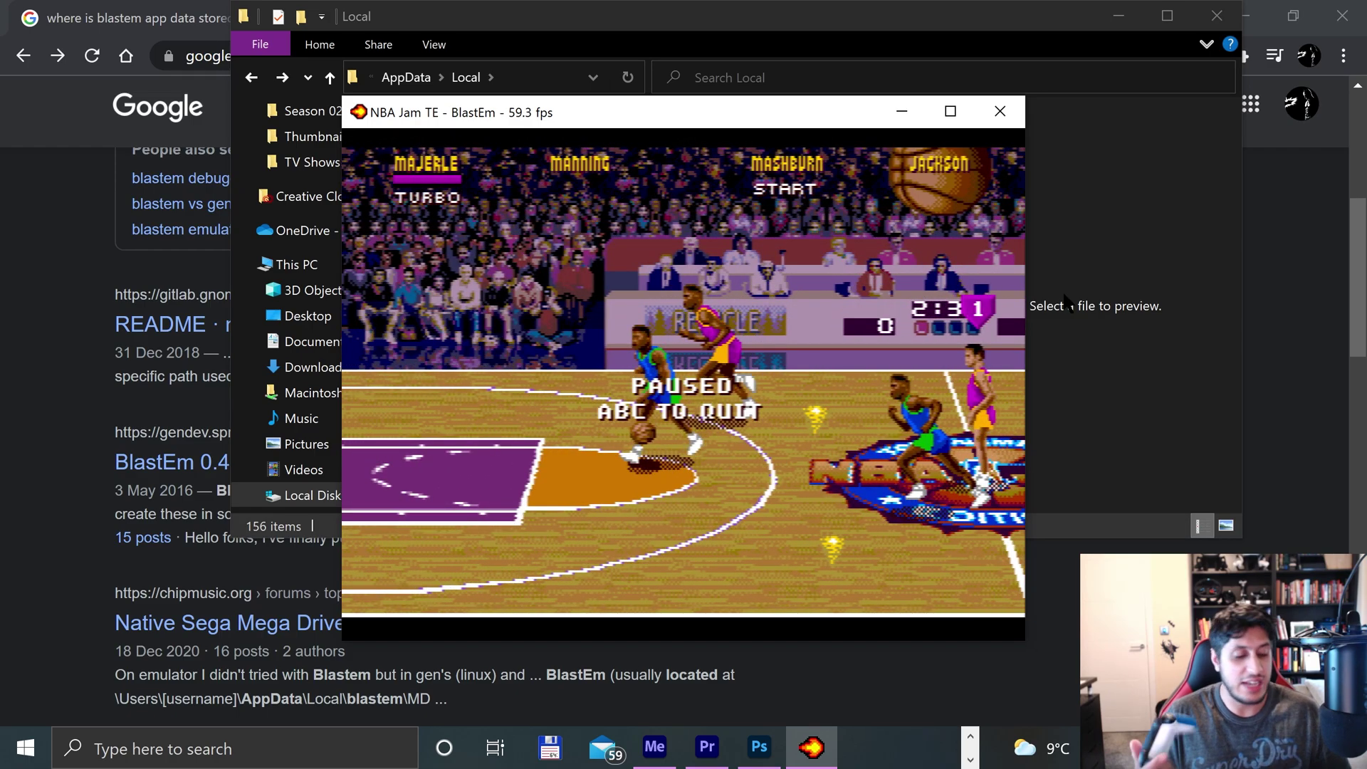
Step: Close BlastEm and open the Windows Bluetooth and other devices settings
left_click(1000, 110)
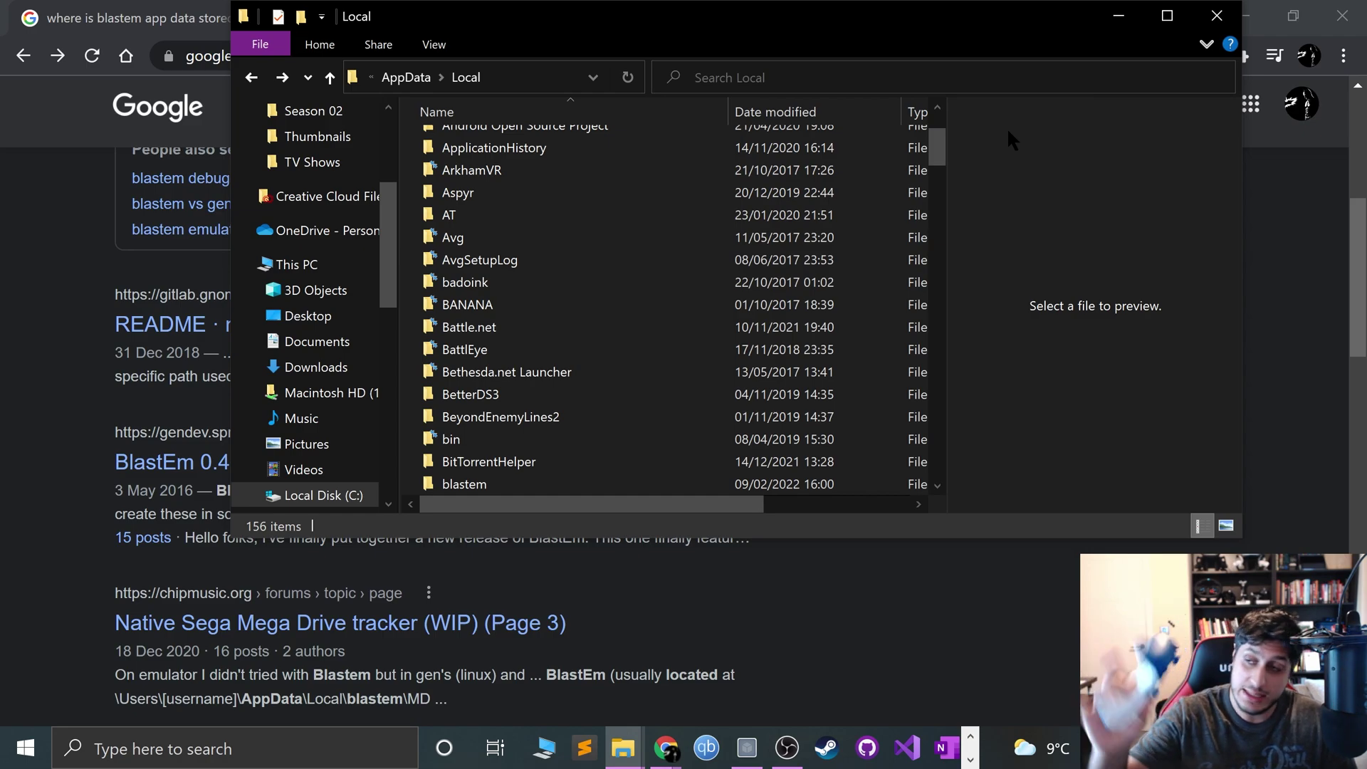
key("super")
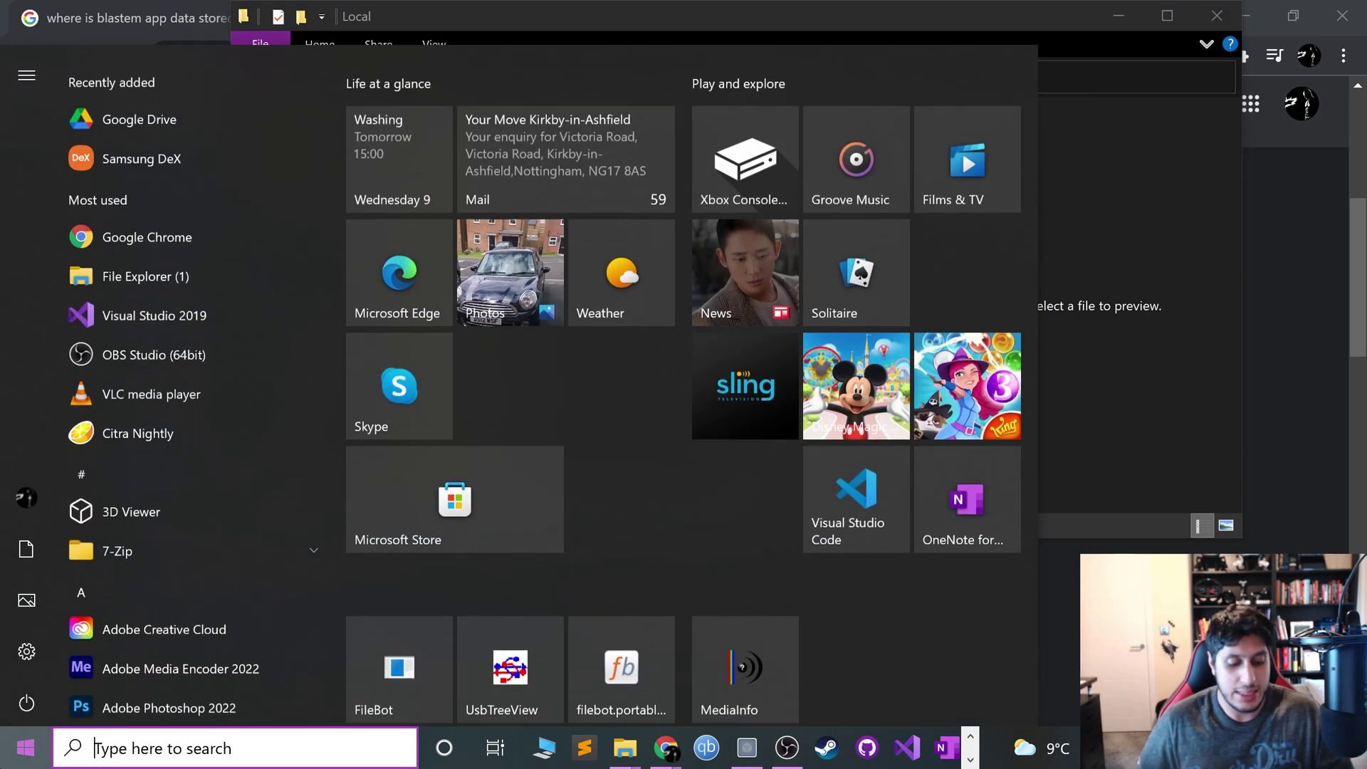
type("blu")
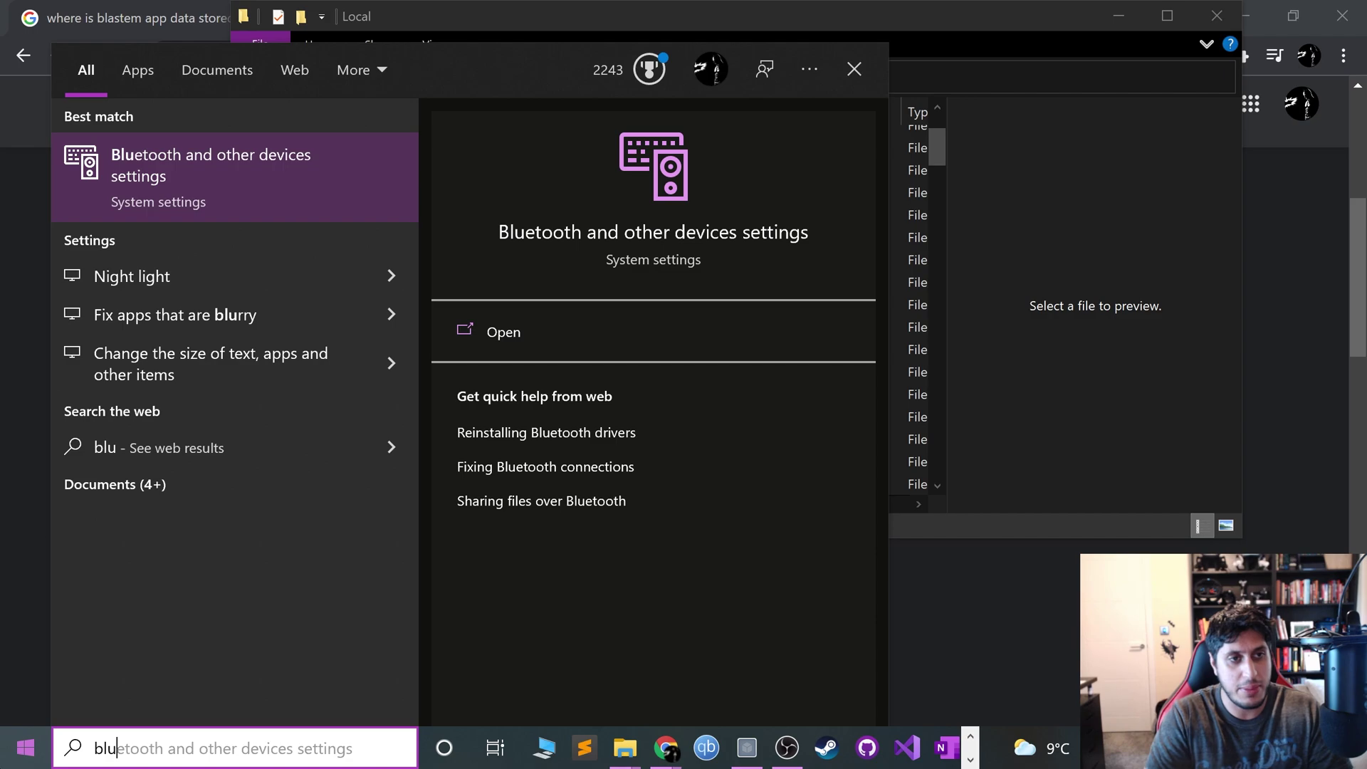
key("Return")
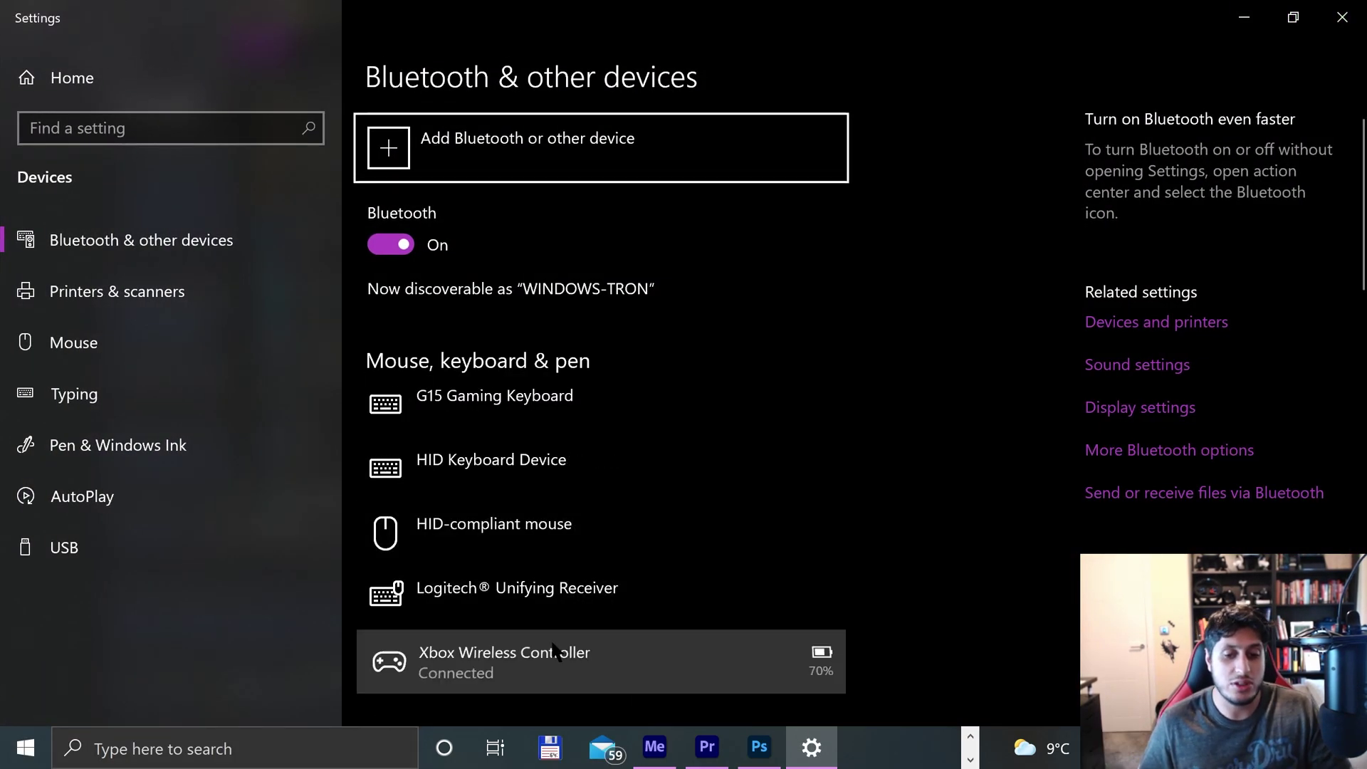
Step: Remove the Xbox Wireless Controller from the Bluetooth devices and confirm the removal
left_click(601, 684)
scroll(715, 671, "down", 2)
left_click(766, 621)
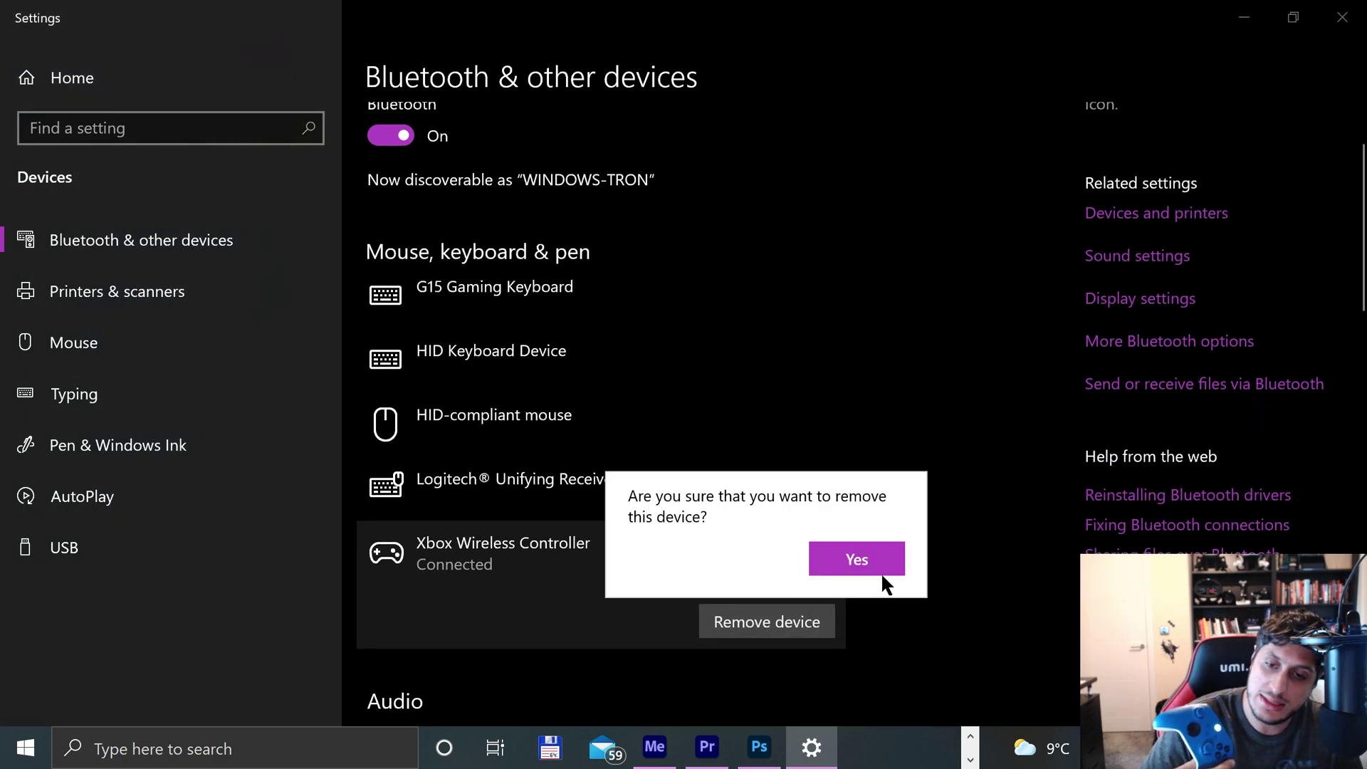
left_click(854, 553)
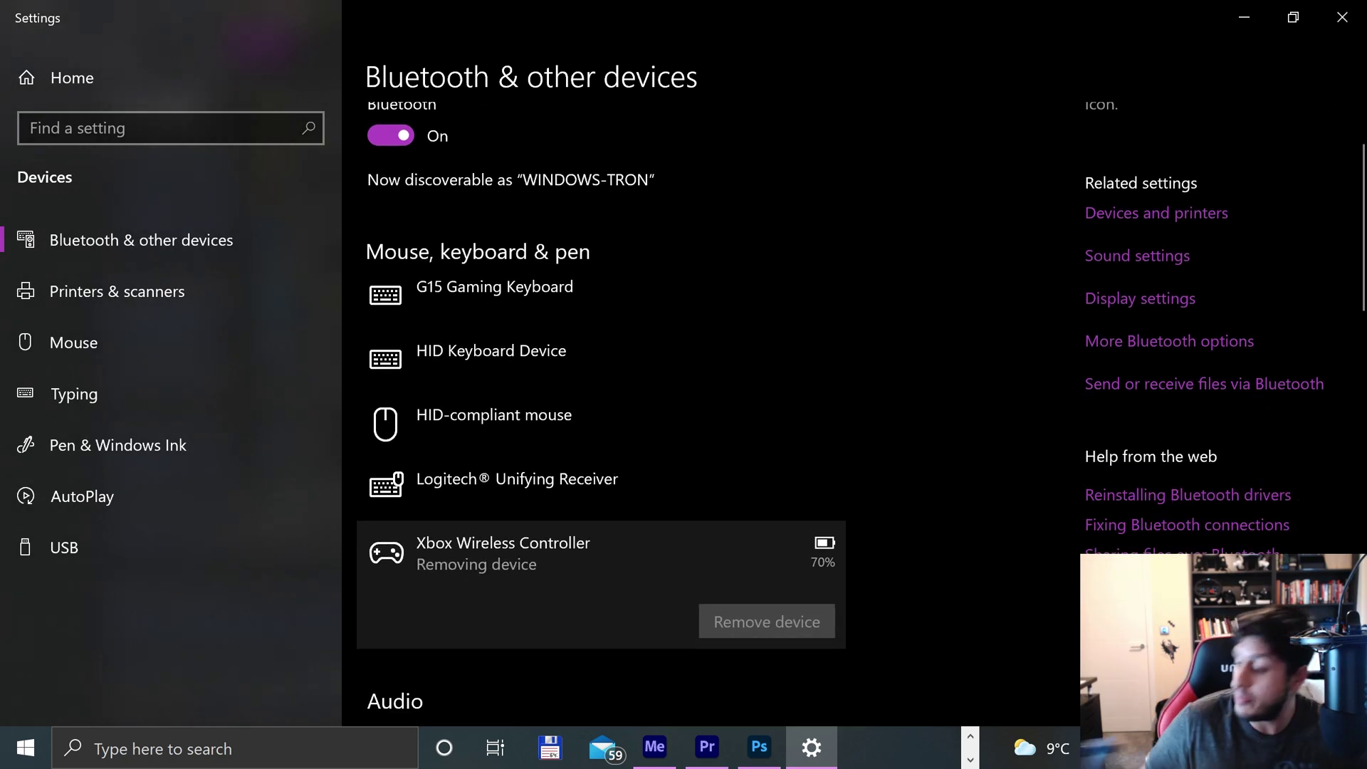